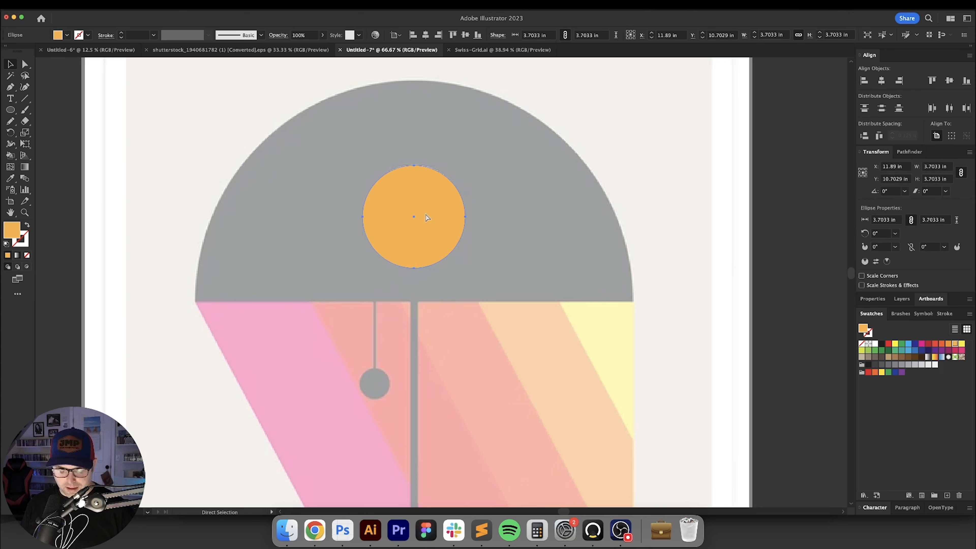
Paste a copy of the orange circle in front and enlarge it to about 15.88 in across, matching the lamp's dome.
key(super+f)
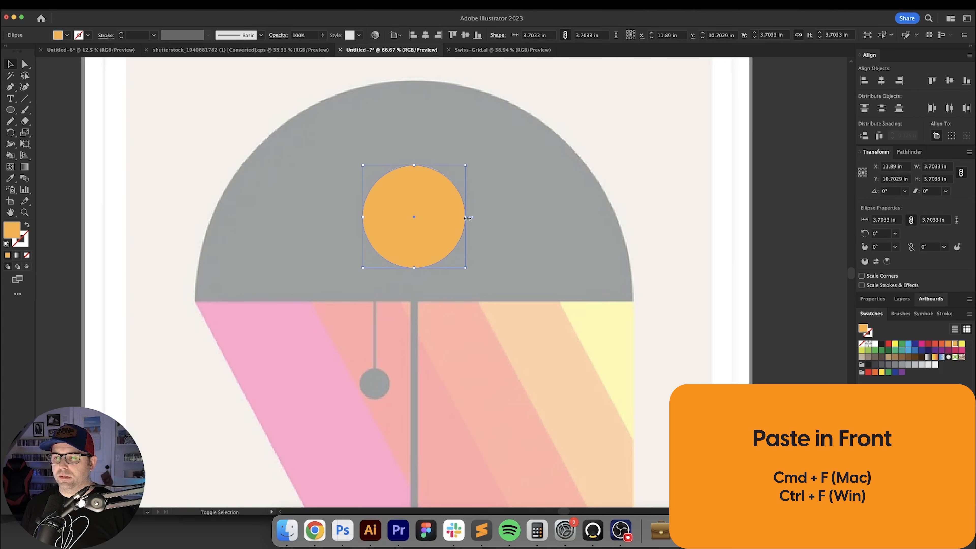
drag(469, 221, 550, 229)
scroll(557, 284, down, 3)
scroll(416, 269, down, 2)
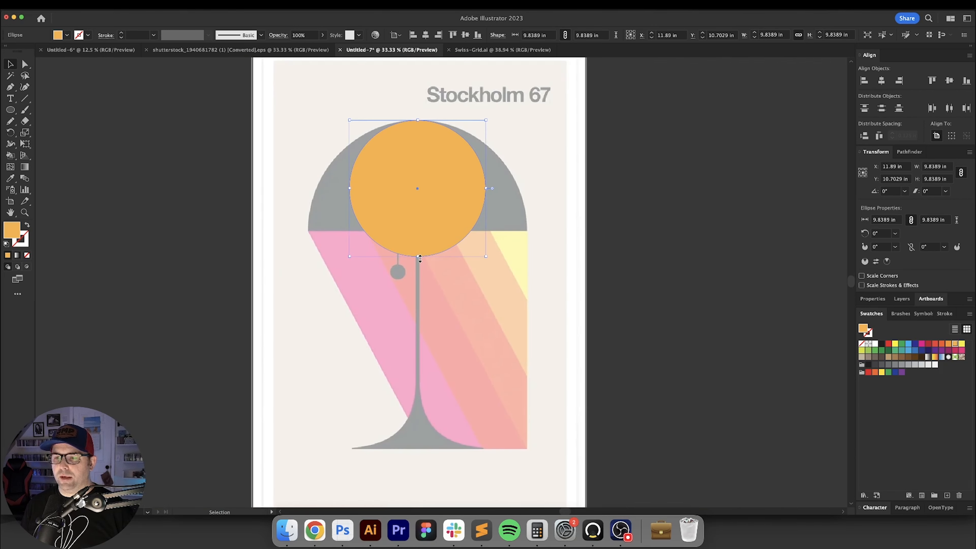
drag(418, 257, 421, 339)
Delete the large circle's bottom anchor point with the Direct Selection tool to leave a half-circle dome.
key(a)
click(599, 332)
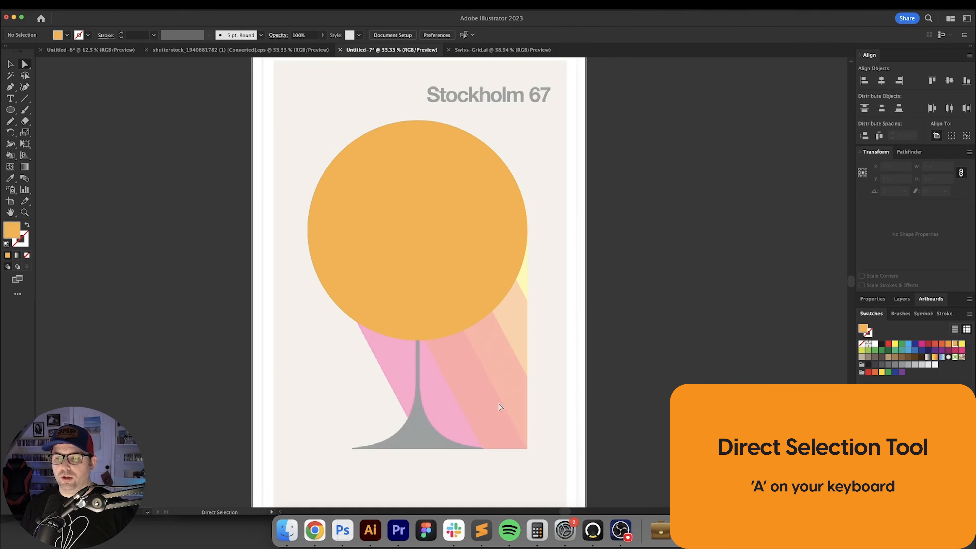
drag(364, 315, 364, 315)
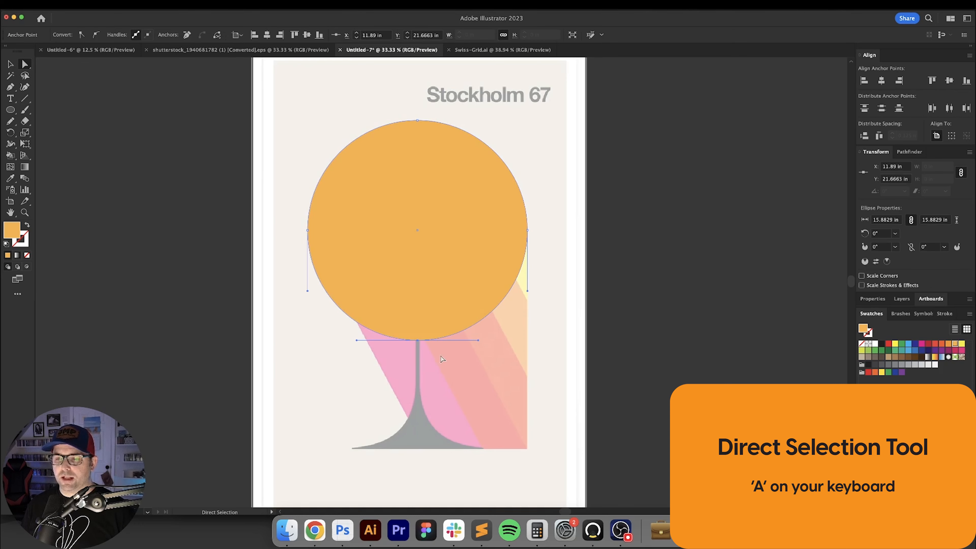
key(Delete)
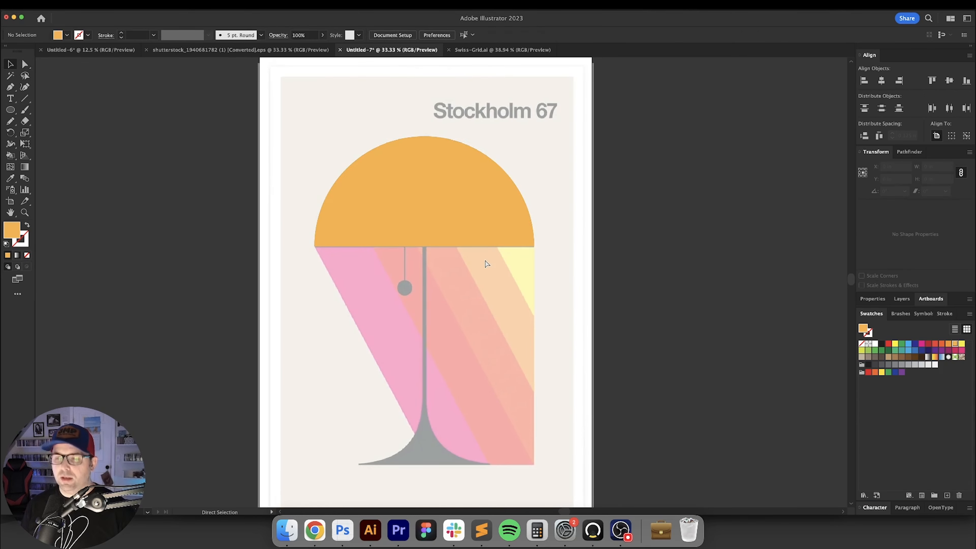
Select the small circle hidden under the dome in outline view and bring it to the front.
key(super+y)
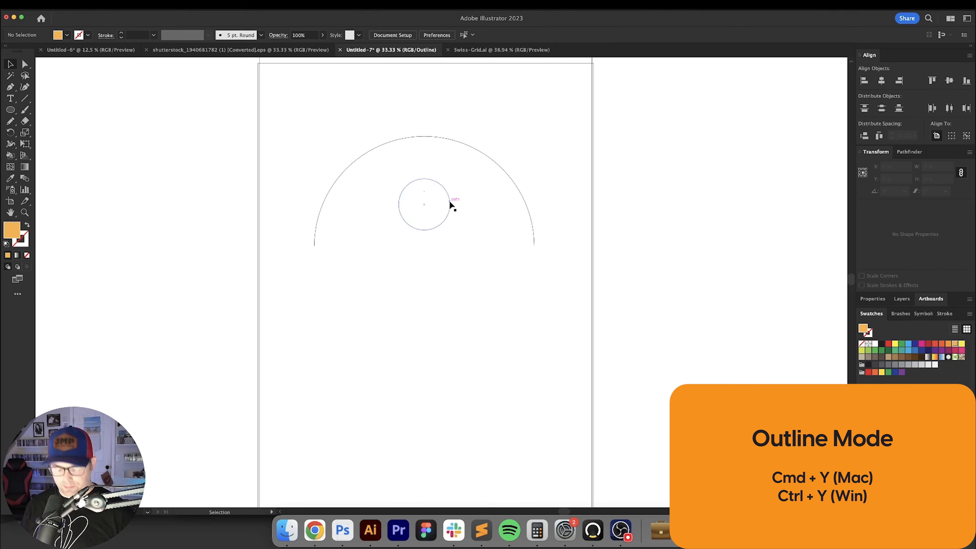
click(450, 204)
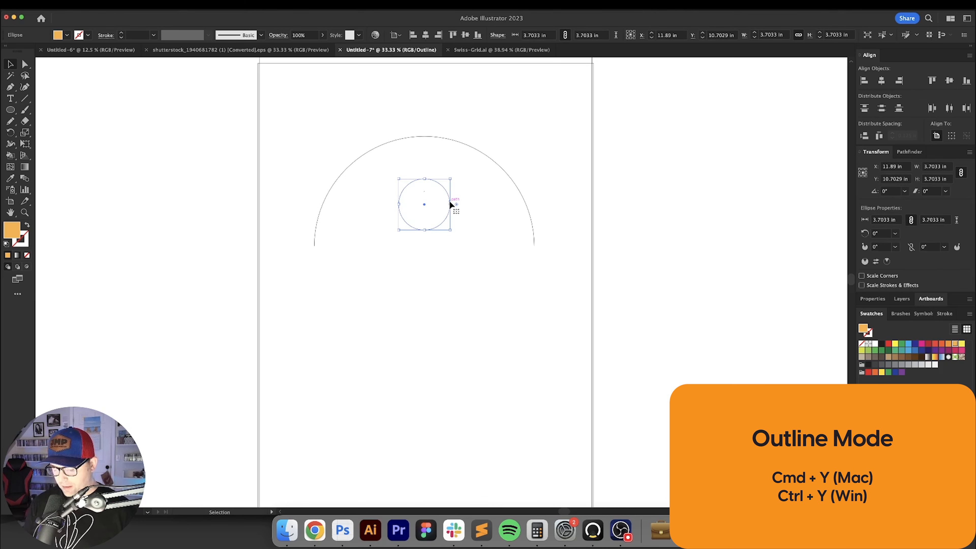
key(a)
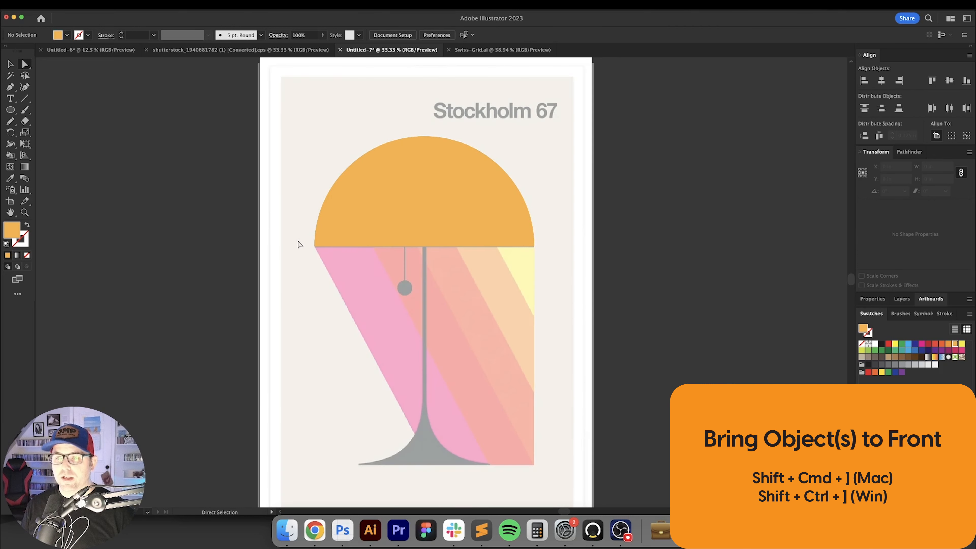
Join the dome's two open lower end points into a closed path and check it in outline view.
drag(294, 241, 565, 266)
key(super+j)
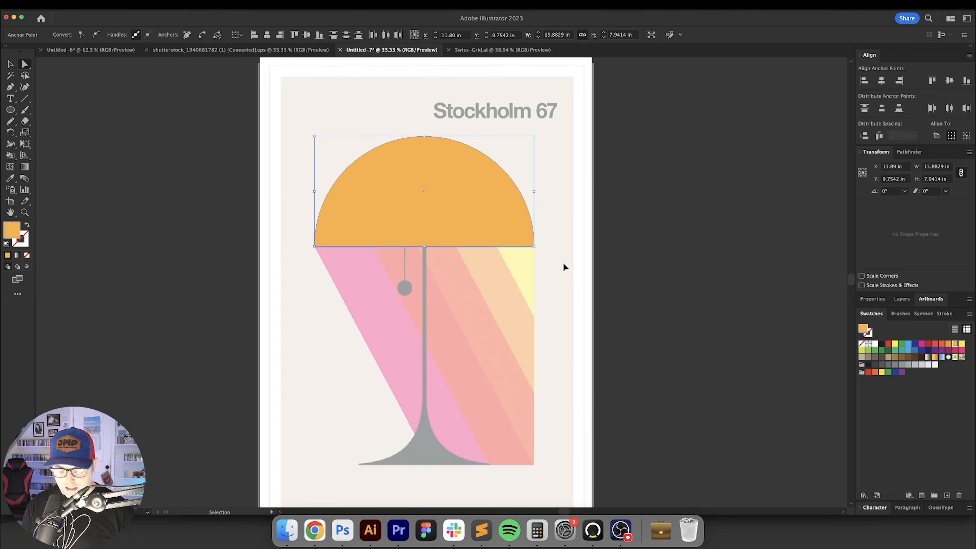
key(v)
key(super+shift+a)
key(super+y)
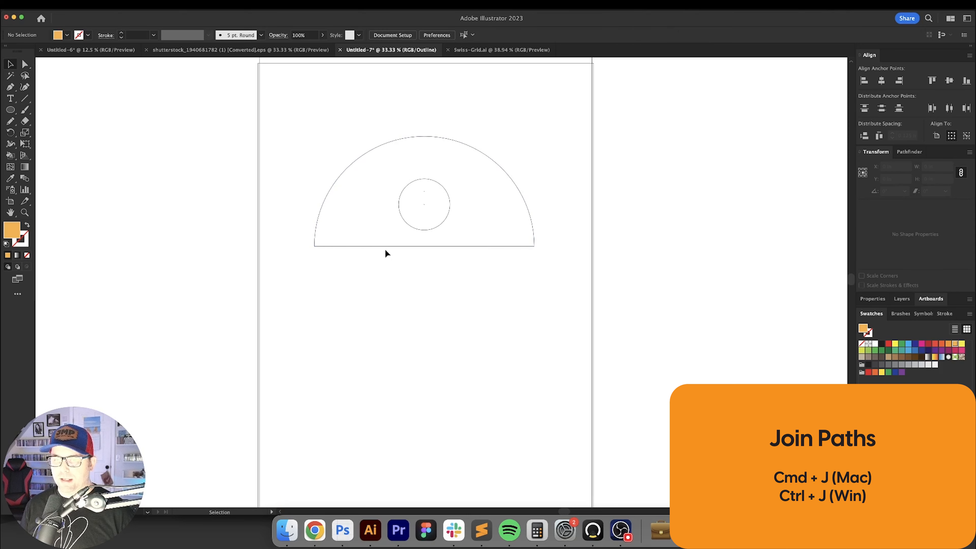
scroll(577, 247, down, 1)
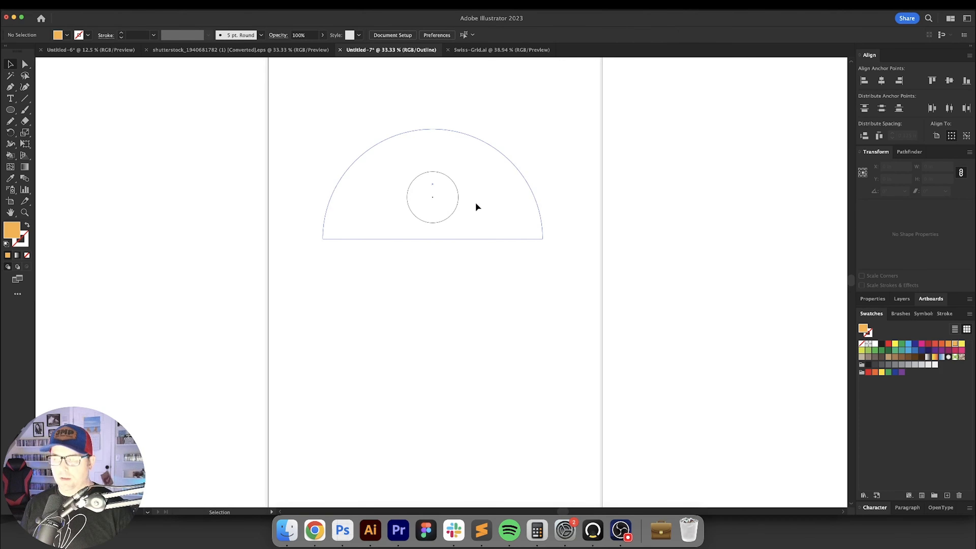
Return to preview and fill the small circle on the dome with white.
click(456, 188)
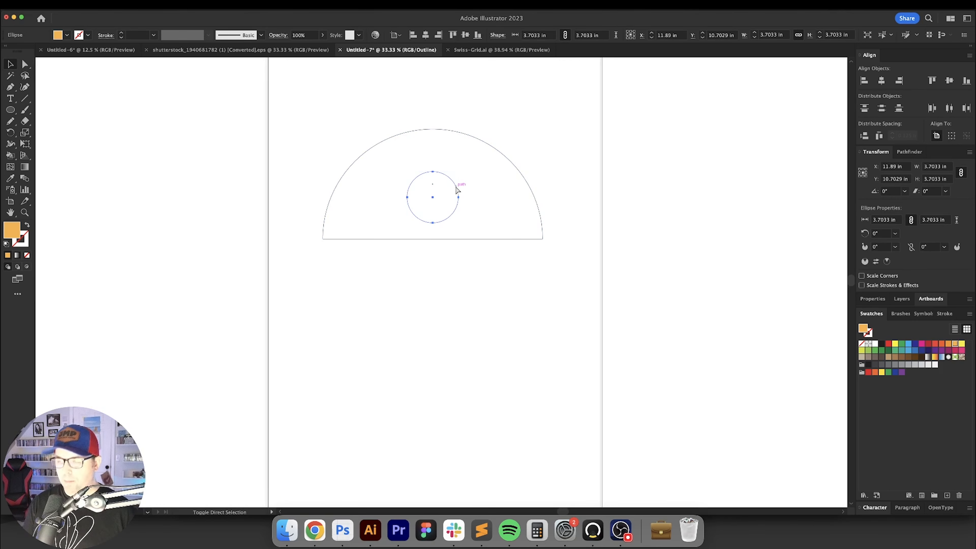
key(super+shift+a)
key(super+y)
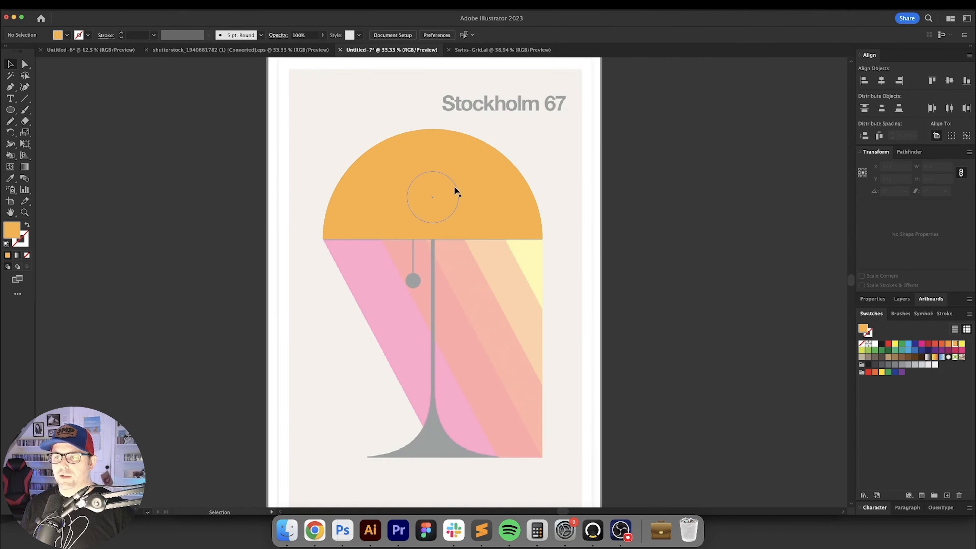
click(422, 205)
click(874, 343)
click(669, 273)
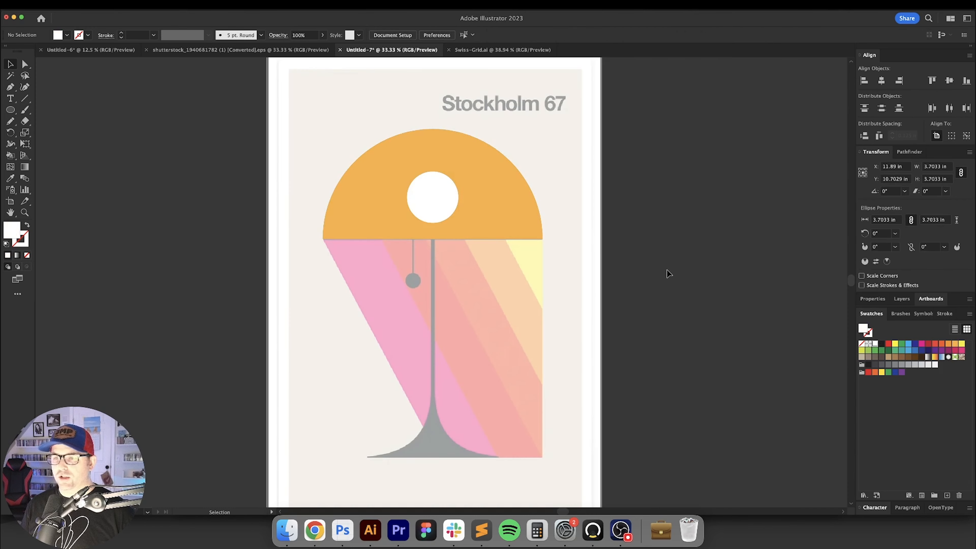
Start a Pen tool path across the left half of the stem's top and down its centre line about 15.79 in to the base.
scroll(654, 268, down, 1)
key(p)
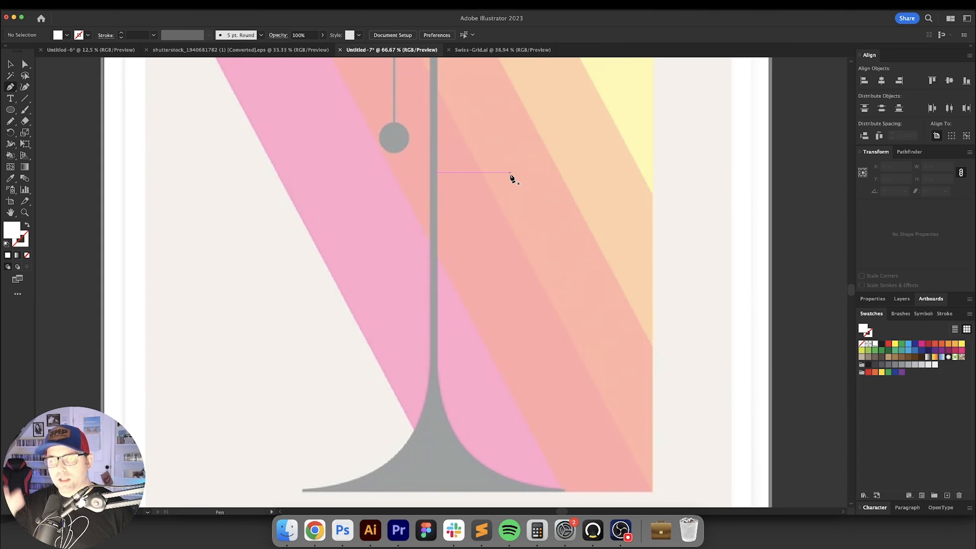
key(space)
drag(477, 130, 458, 200)
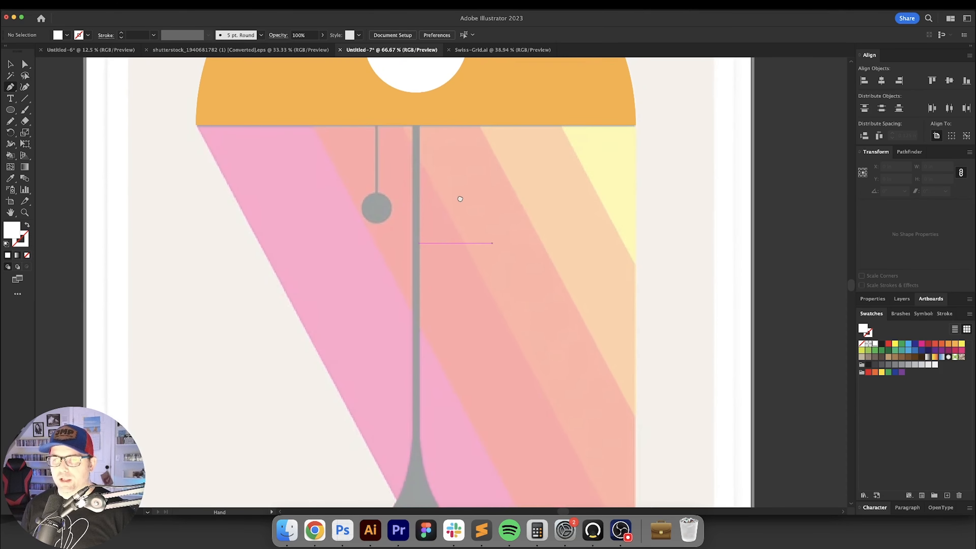
scroll(398, 120, up, 4)
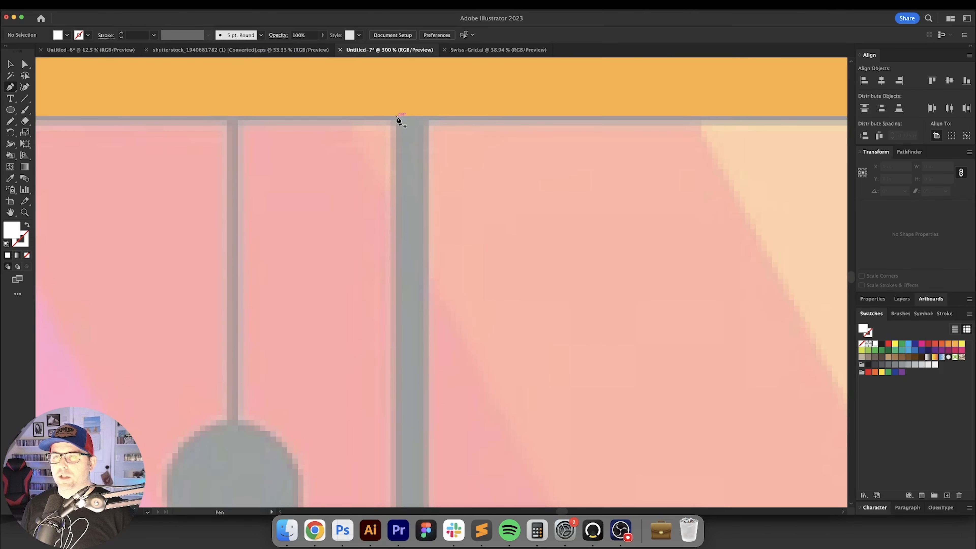
click(396, 116)
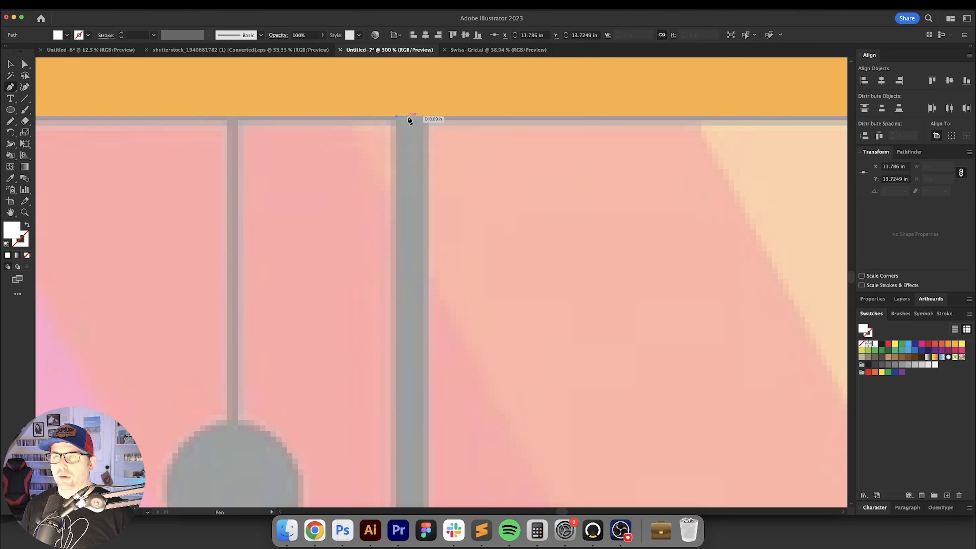
click(412, 117)
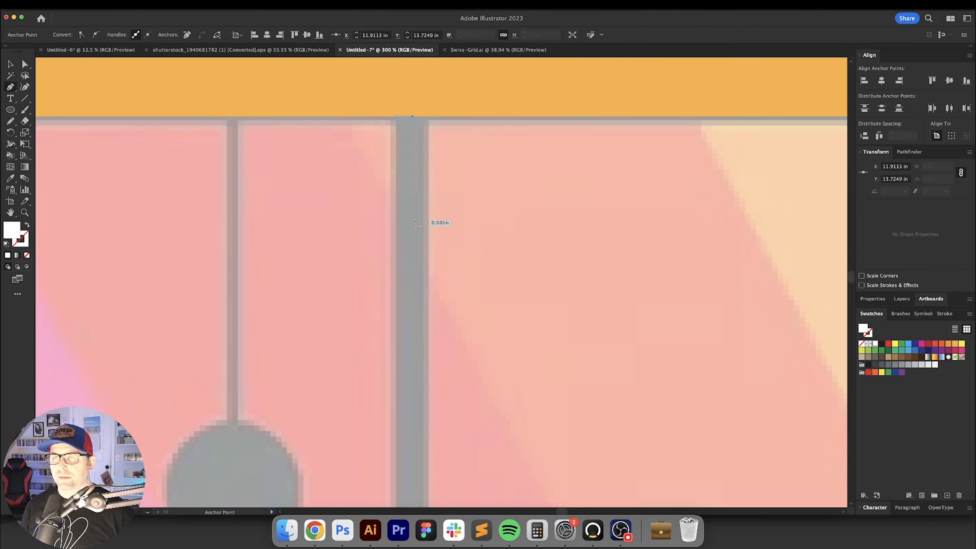
key(super+0)
drag(449, 211, 454, 110)
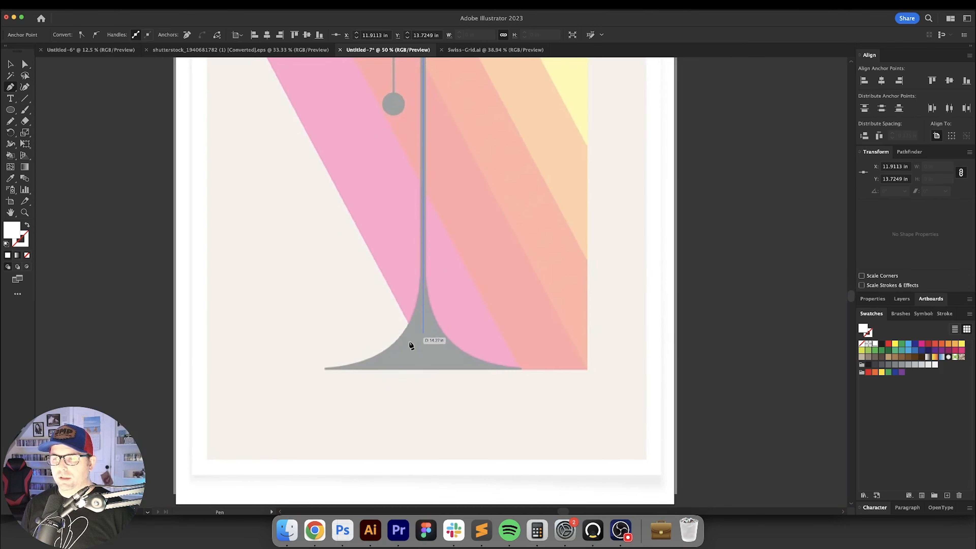
click(424, 369)
Extend the path about 4.73 in along the base to its left tip, swap fill and stroke, and add the tip's short vertical edge.
scroll(319, 375, up, 5)
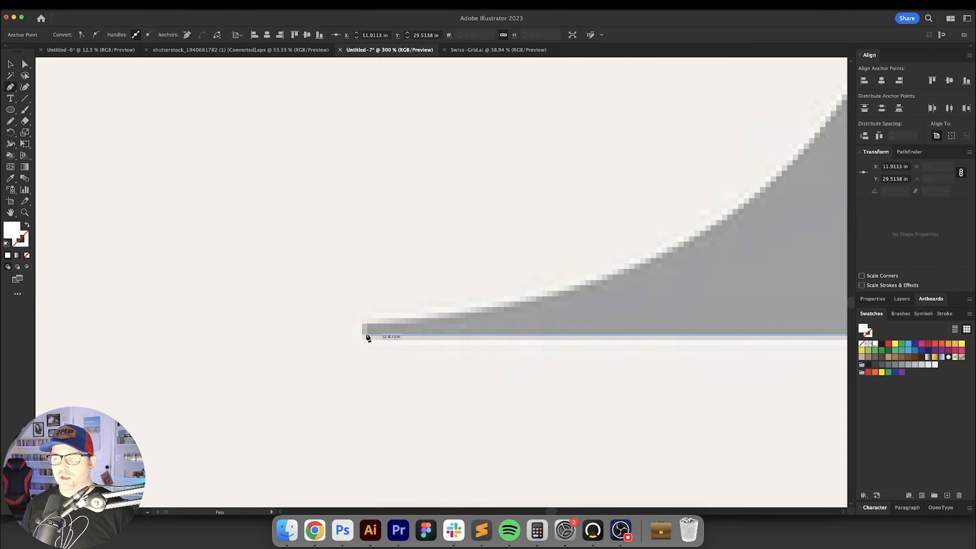
click(366, 335)
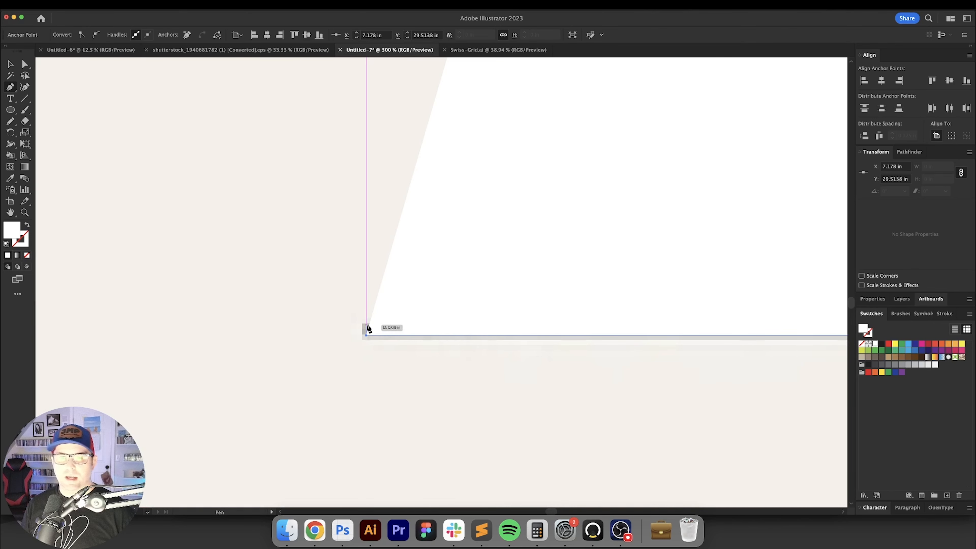
key(shift+x)
click(367, 326)
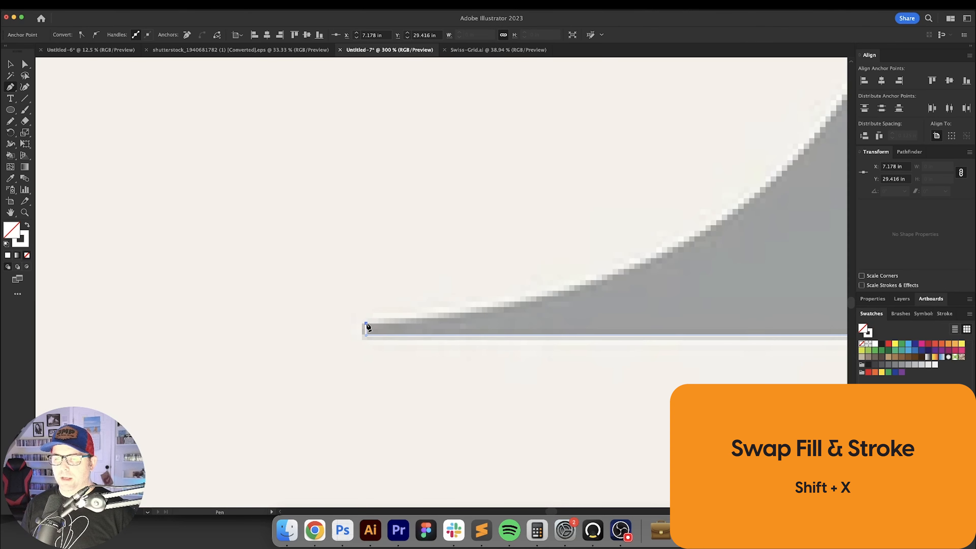
Curve the path from the base's left tip up to the narrow stem and close it at the stem's top-left corner.
scroll(553, 321, down, 4)
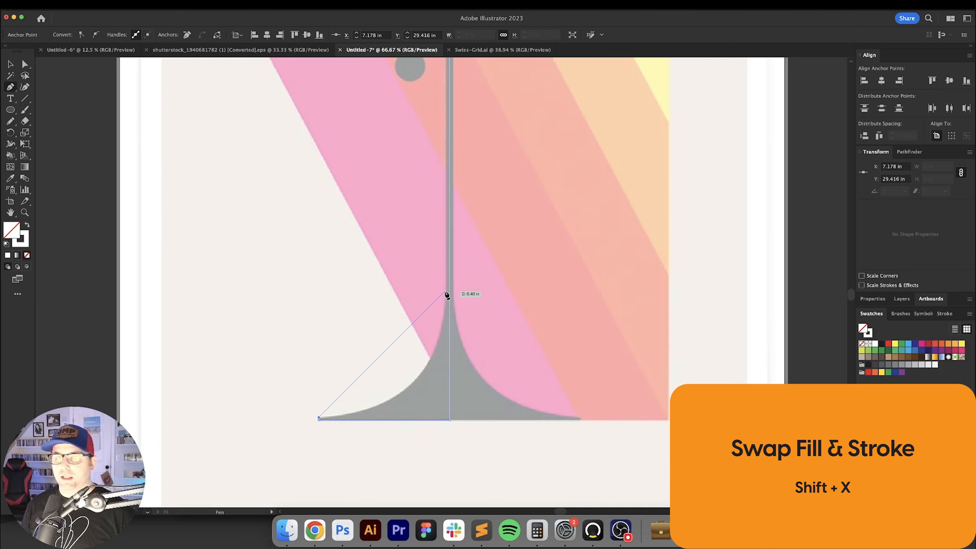
drag(445, 290, 449, 158)
drag(470, 275, 449, 366)
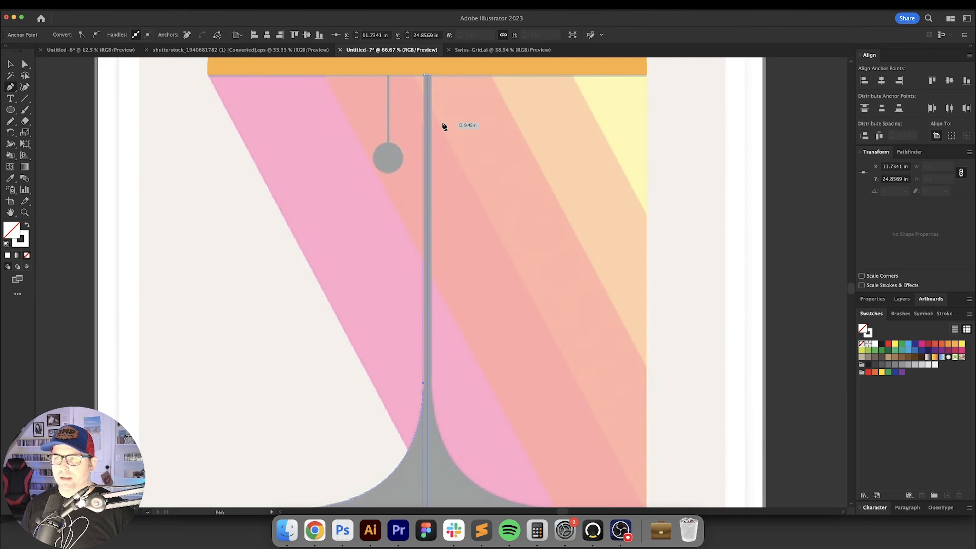
click(424, 75)
key(v)
Swap stroke and fill on the half-stand shape and fill it with the dark grey swatch.
scroll(456, 231, down, 5)
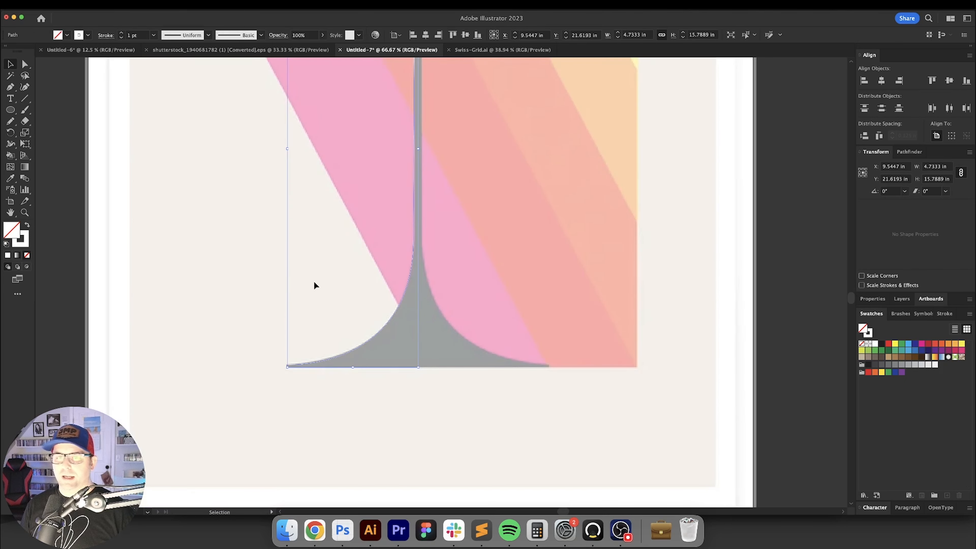
key(shift+x)
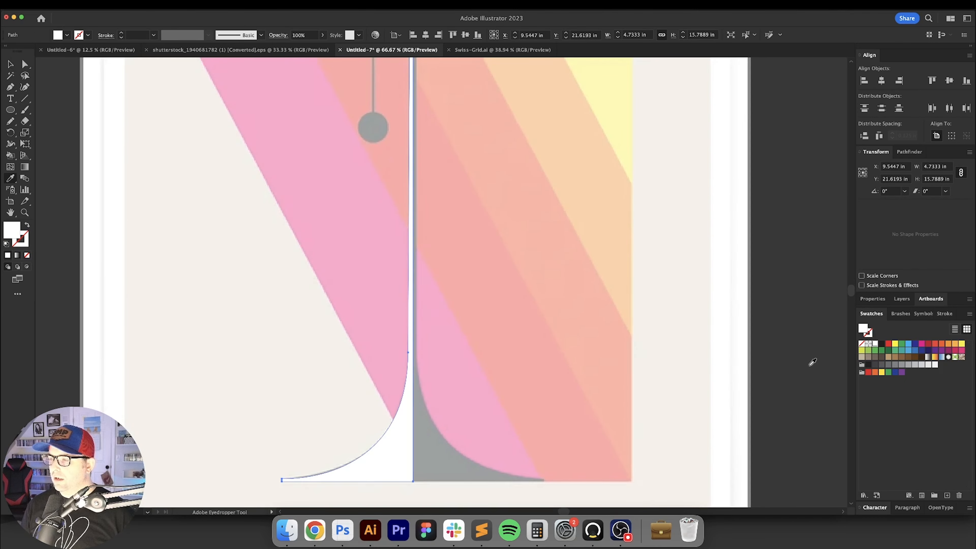
key(v)
click(503, 412)
key(super+a)
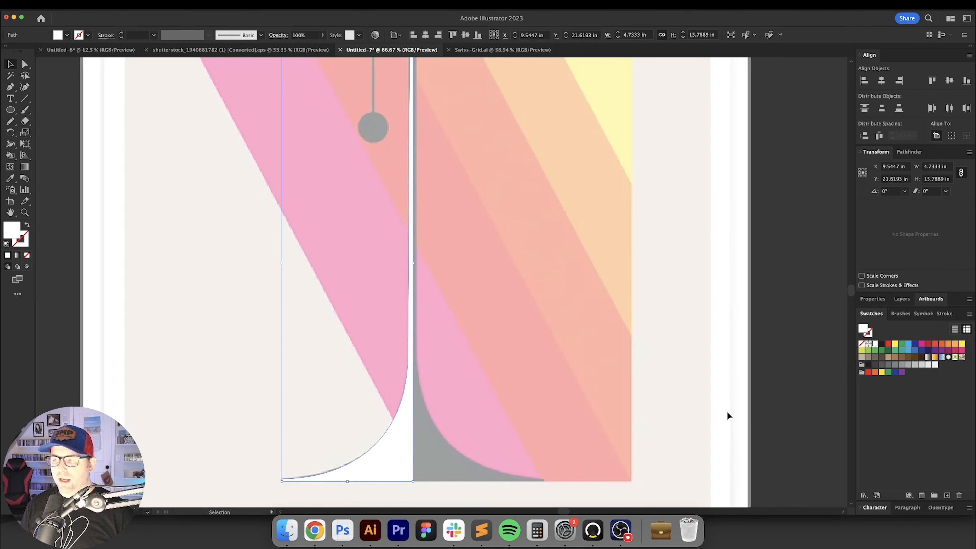
click(875, 365)
key(super+shift+a)
scroll(476, 380, up, 3)
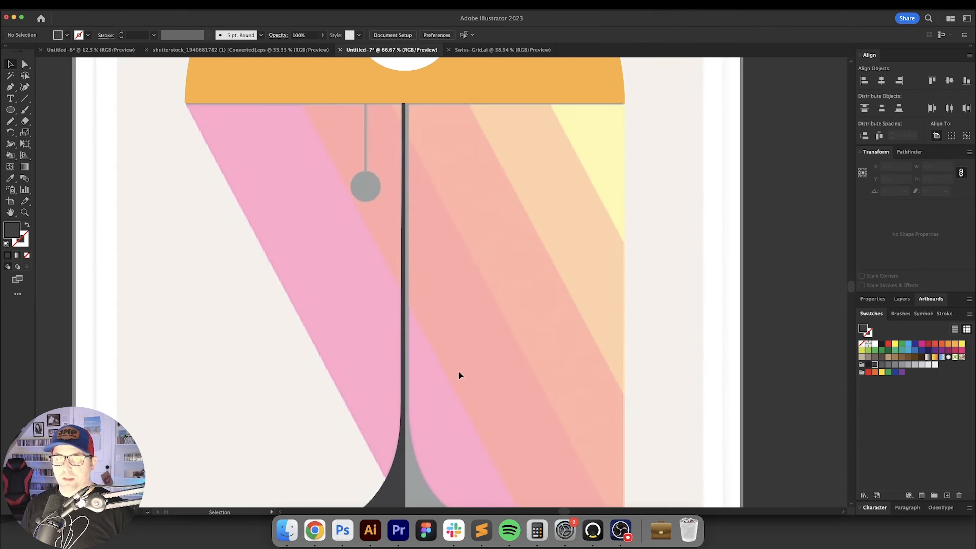
Fill the orange dome with the half stand's dark grey using the Eyedropper tool.
scroll(458, 371, up, 4)
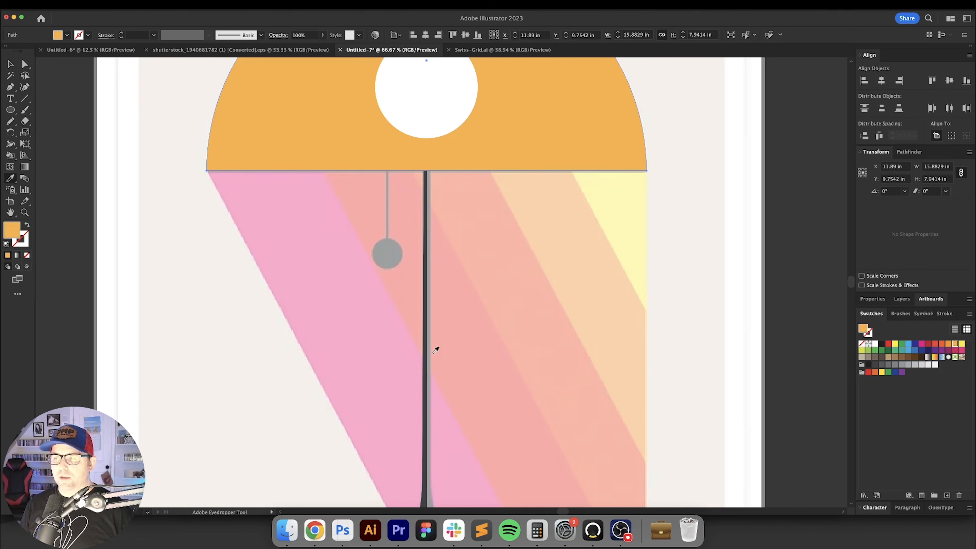
click(425, 326)
key(super+shift+a)
Duplicate the half stand about 4.73 in to the right and reflect the copy across the vertical axis to complete the stand.
scroll(519, 313, down, 6)
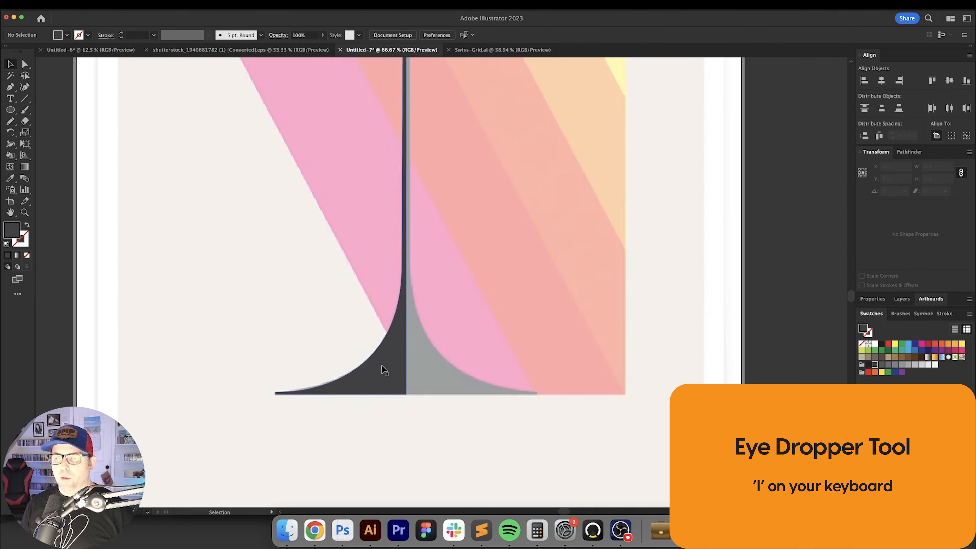
drag(382, 376, 514, 371)
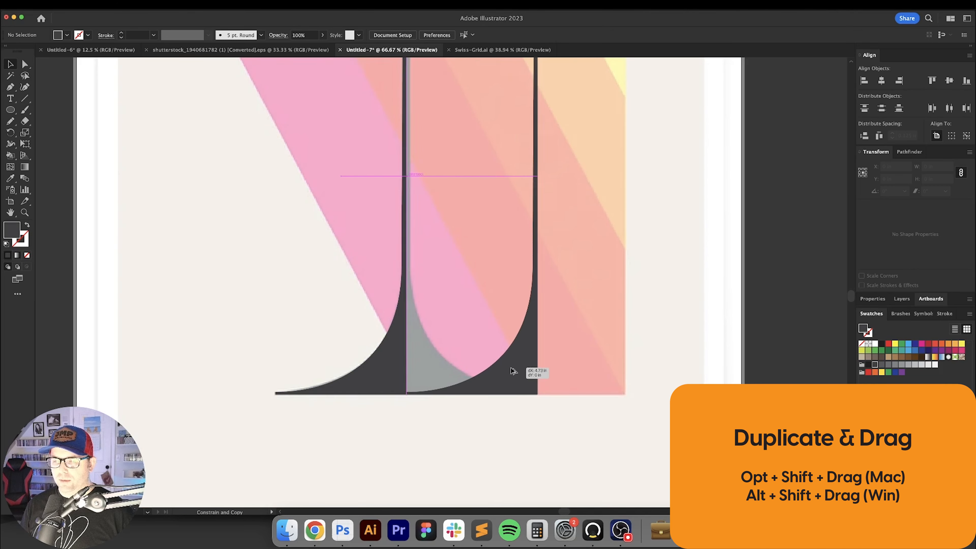
right_click(515, 370)
mouse_move(554, 466)
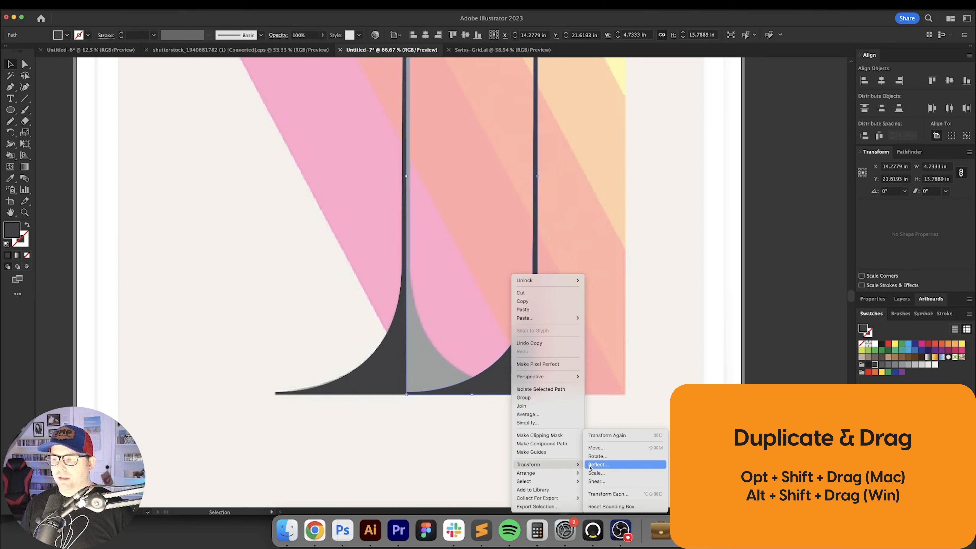
click(592, 466)
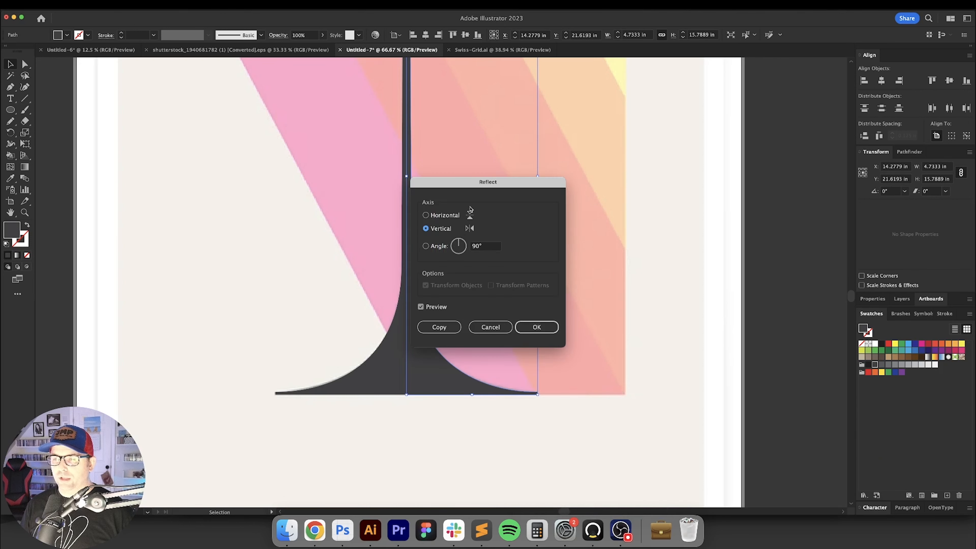
drag(461, 182, 550, 182)
click(627, 330)
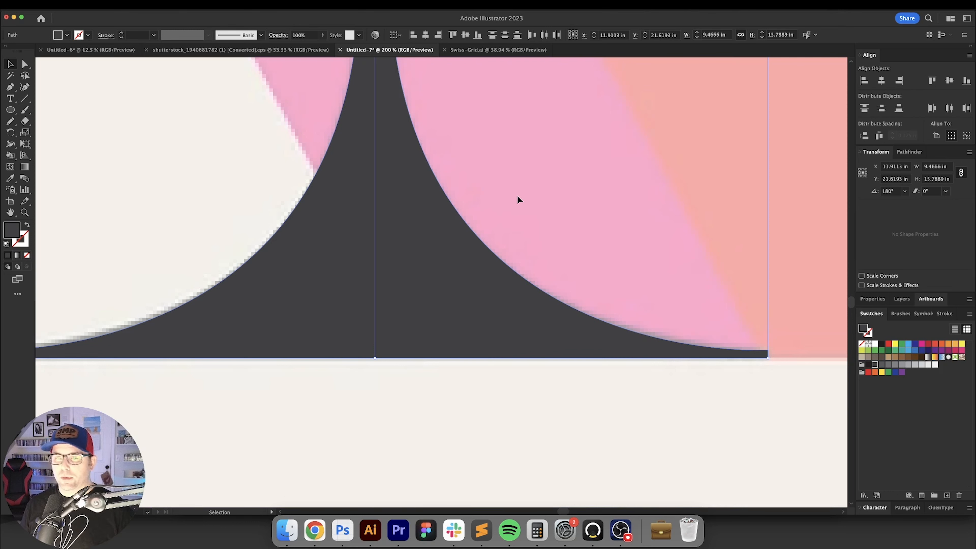
Distribute the two stand halves horizontally with 0 in spacing, using the left half as the key object.
drag(530, 178, 258, 296)
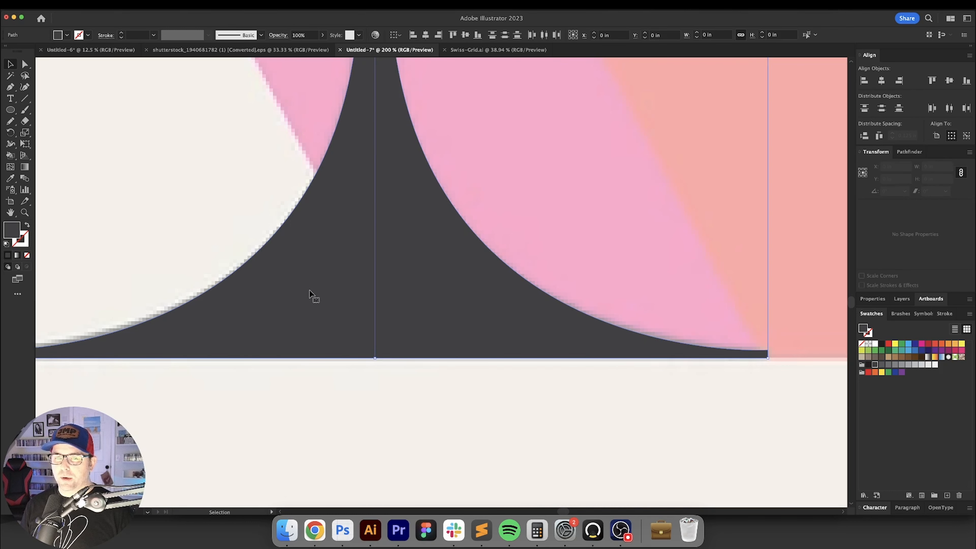
click(351, 278)
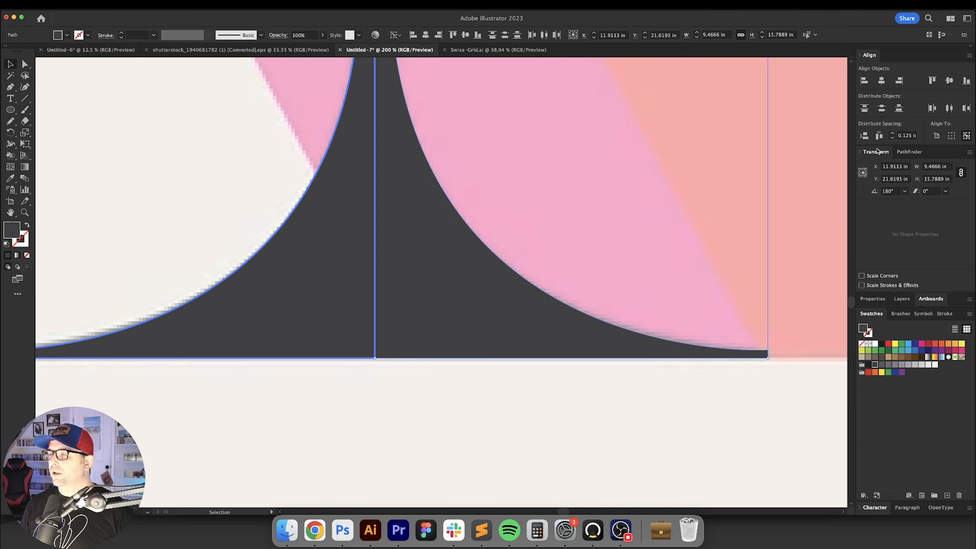
click(893, 139)
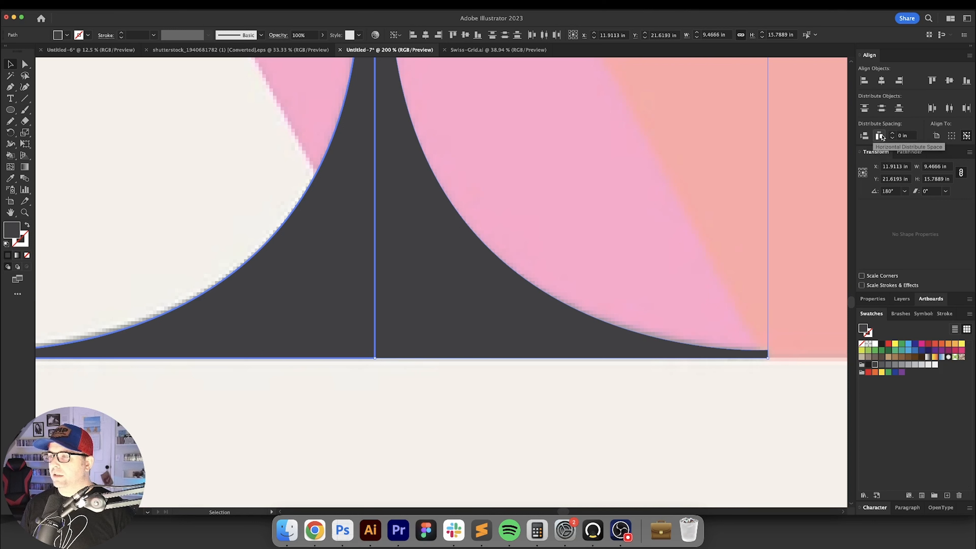
click(882, 137)
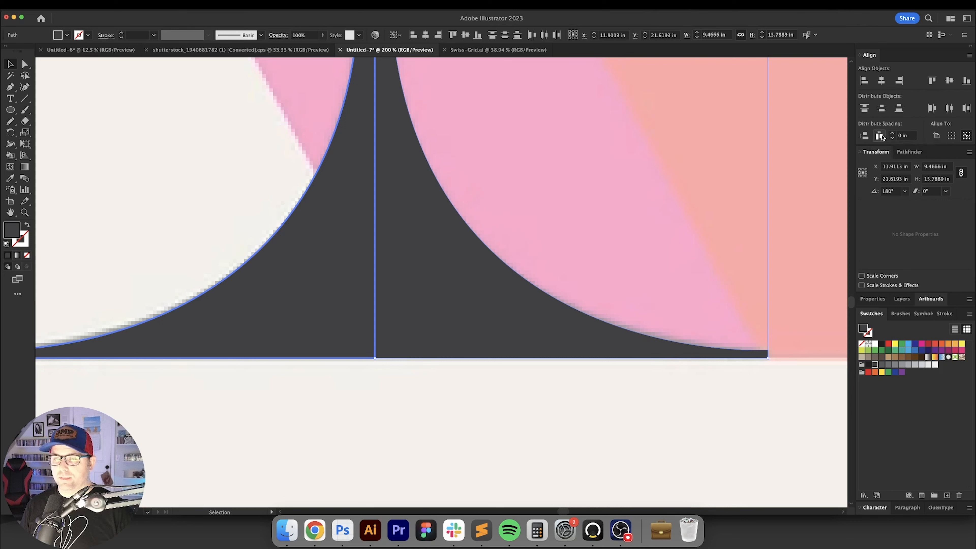
click(587, 221)
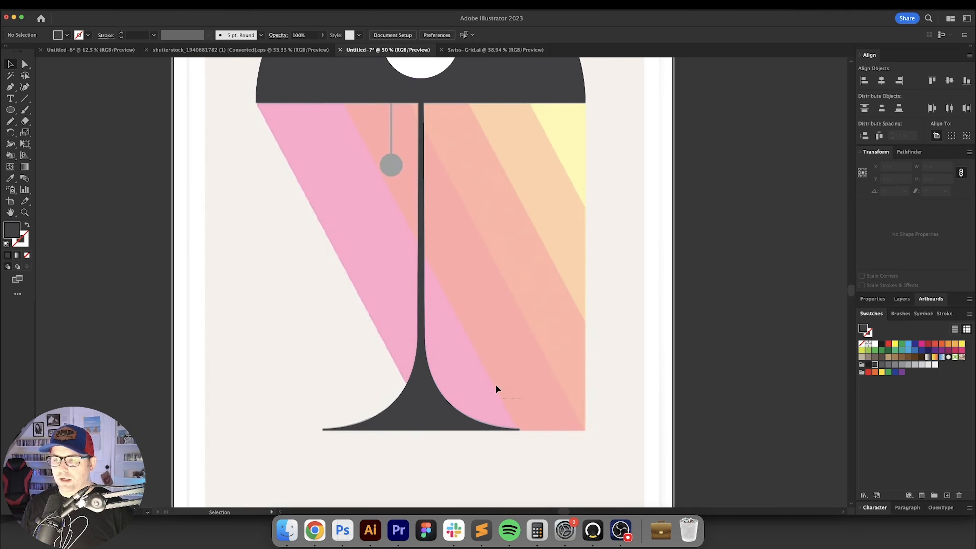
Unite the two stand halves into a single shape with Pathfinder.
drag(345, 313, 344, 309)
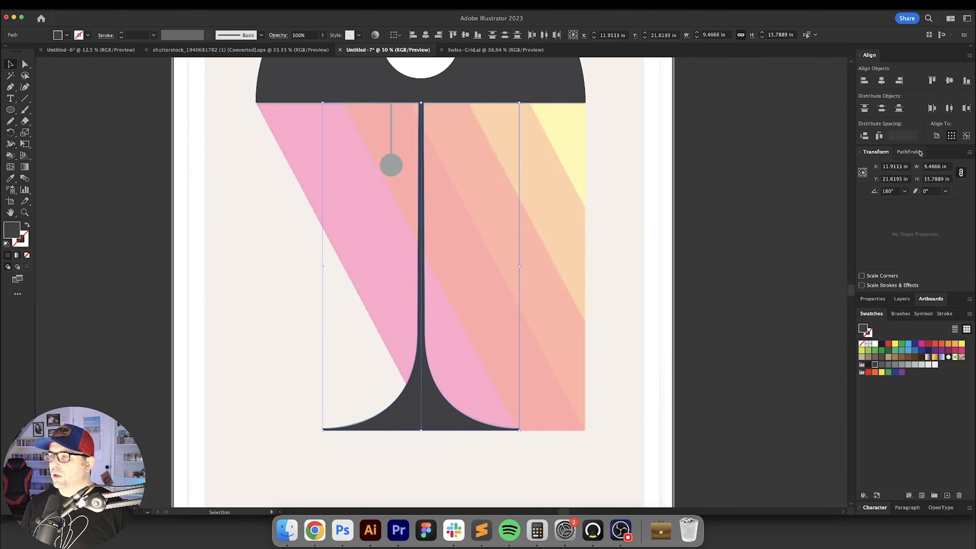
click(919, 152)
click(864, 178)
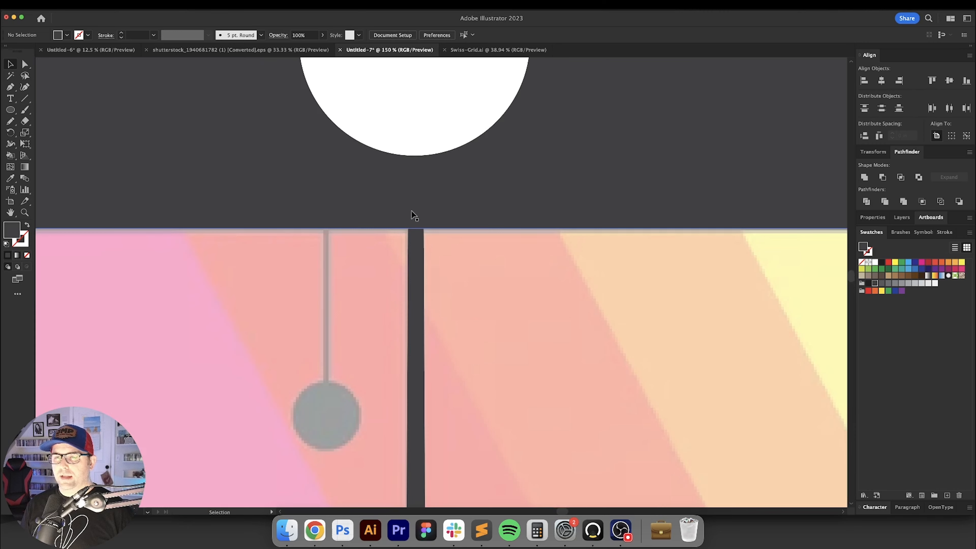
Try to unite the dome and the stand into one shape.
scroll(415, 220, up, 4)
scroll(499, 276, down, 4)
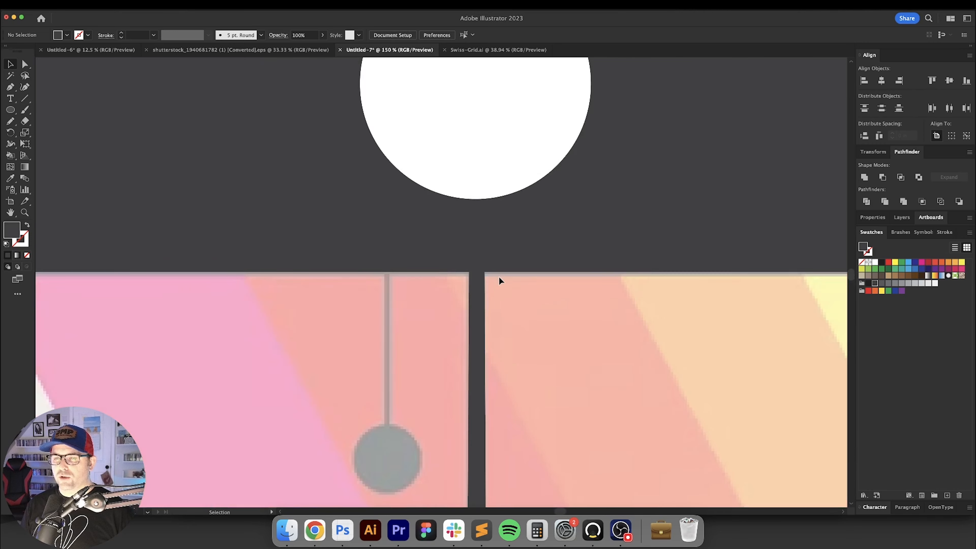
scroll(551, 286, down, 4)
scroll(484, 142, up, 1)
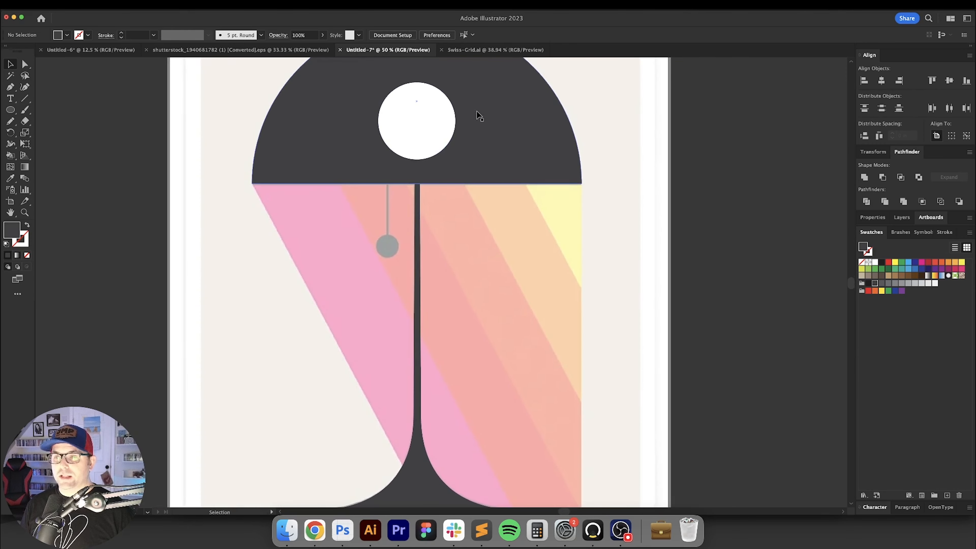
scroll(390, 257, down, 1)
scroll(429, 228, up, 2)
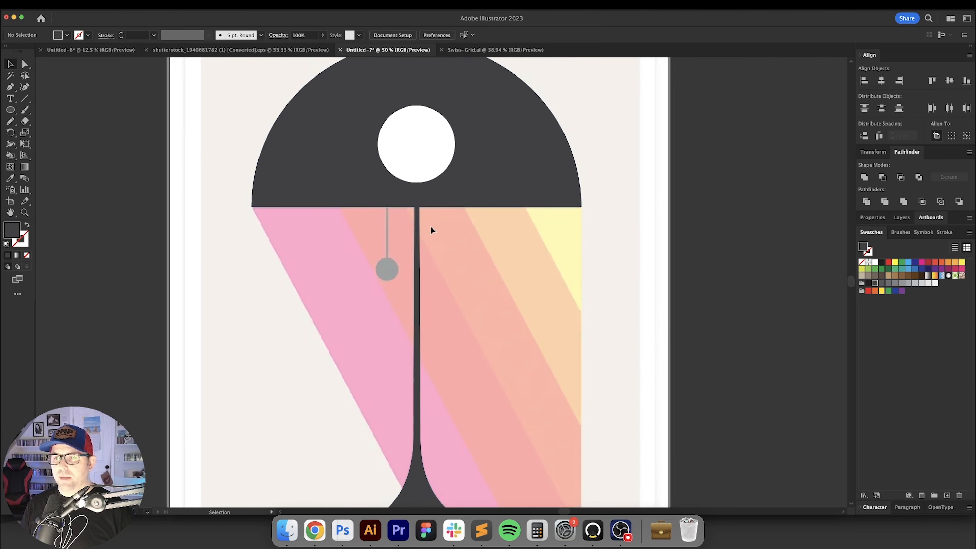
scroll(431, 230, up, 2)
drag(390, 188, 390, 188)
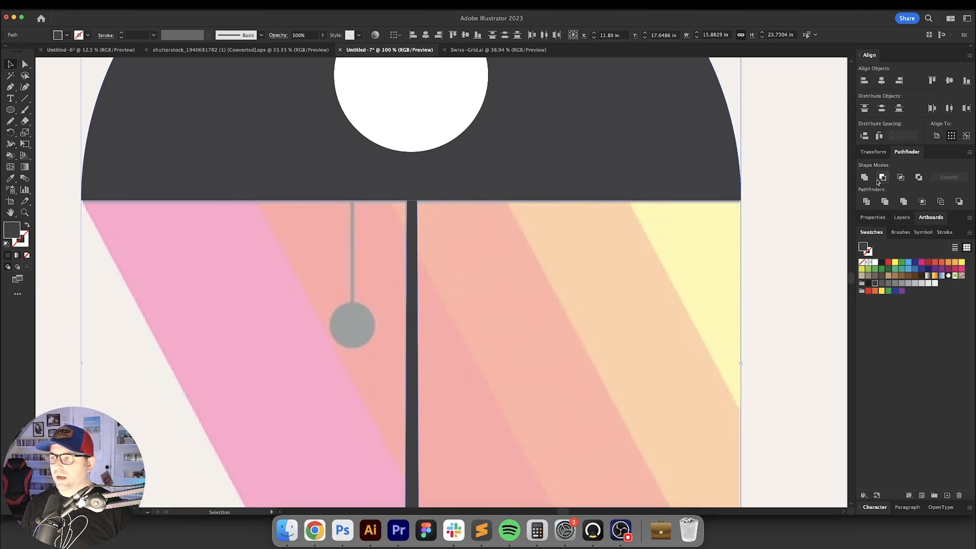
click(864, 177)
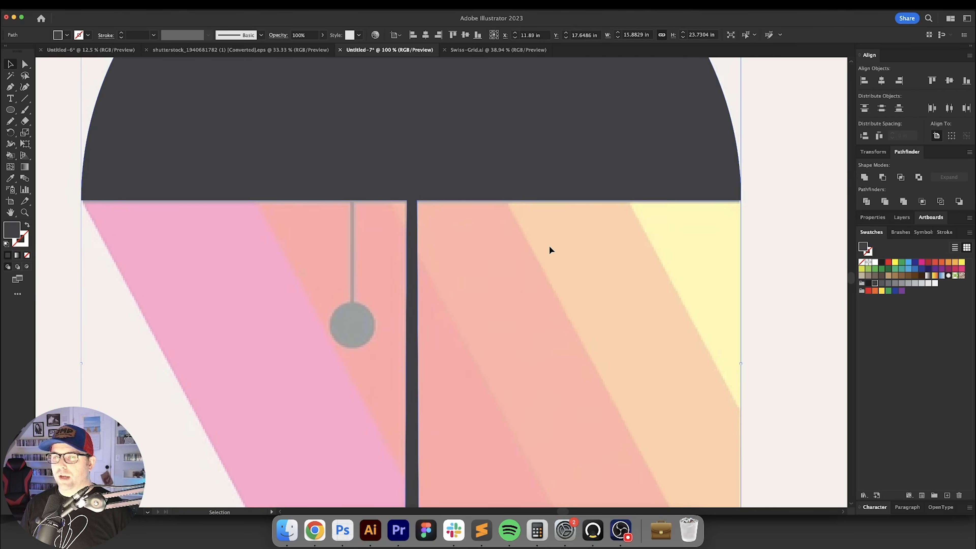
scroll(549, 245, down, 1)
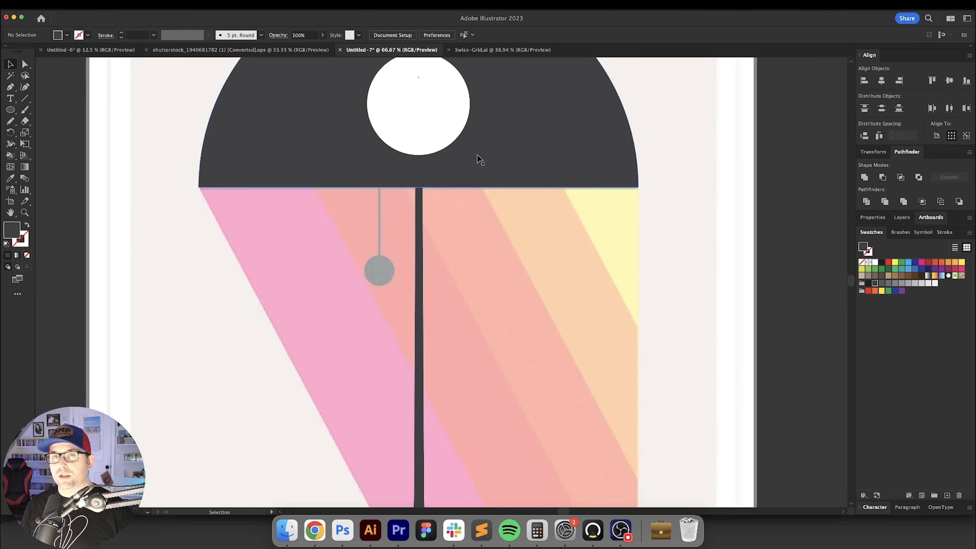
Center the stand horizontally on the dome, using the dome as the key object.
scroll(430, 197, up, 4)
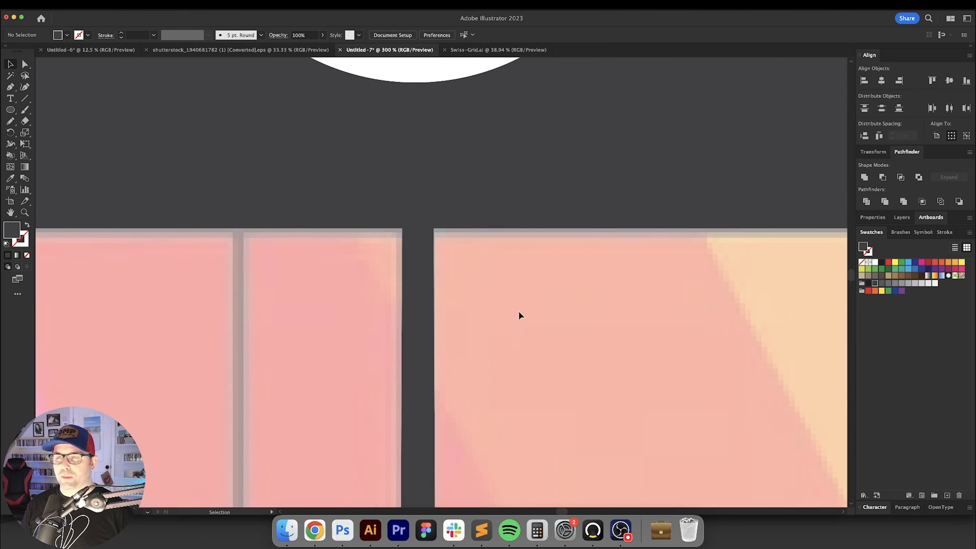
click(487, 223)
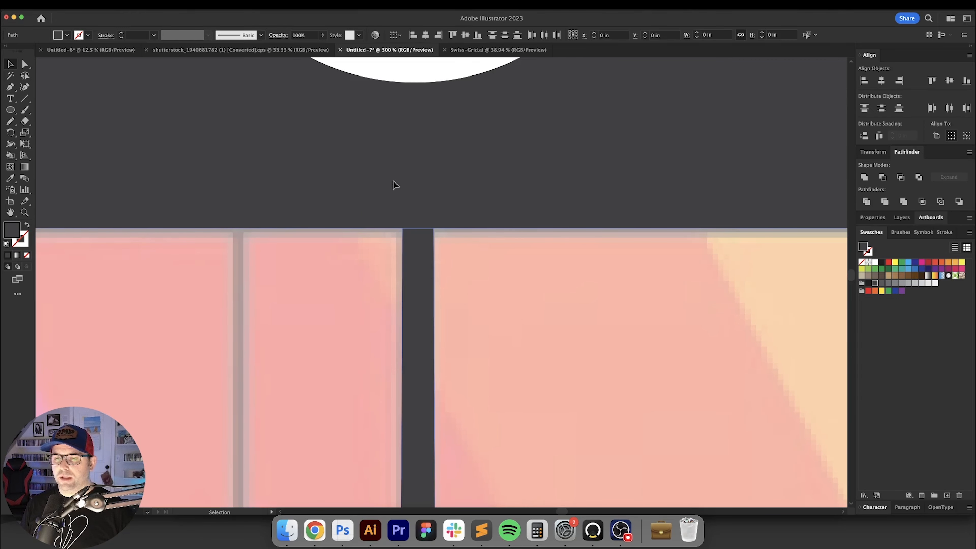
click(550, 196)
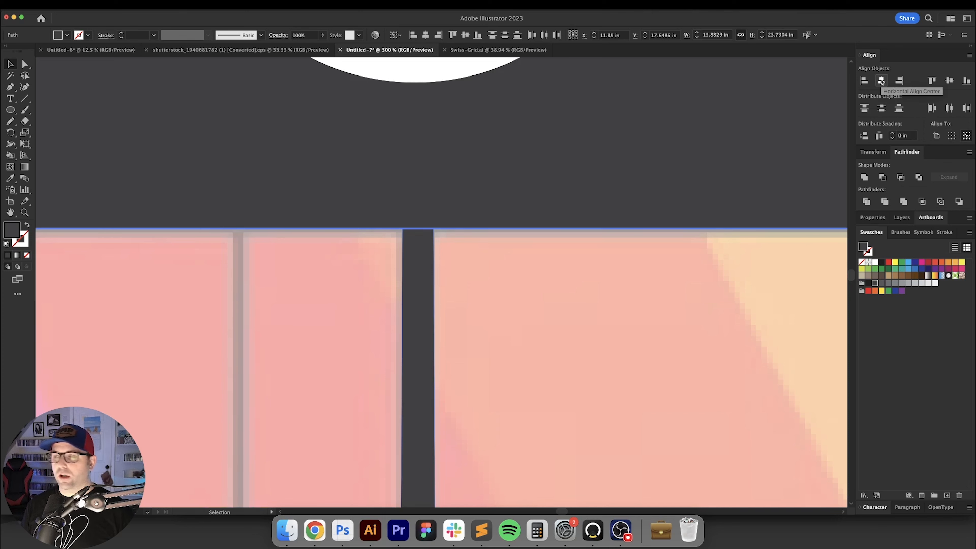
click(881, 81)
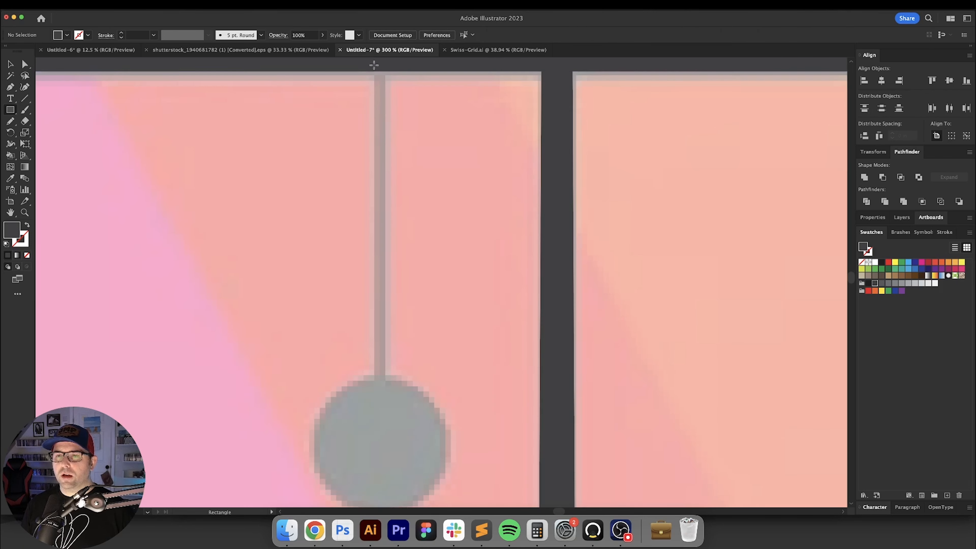
Draw a thin rectangle about 0.09 in wide and 2.58 in tall over the pull cord, from the dome's base into the grey ball.
drag(375, 72, 386, 392)
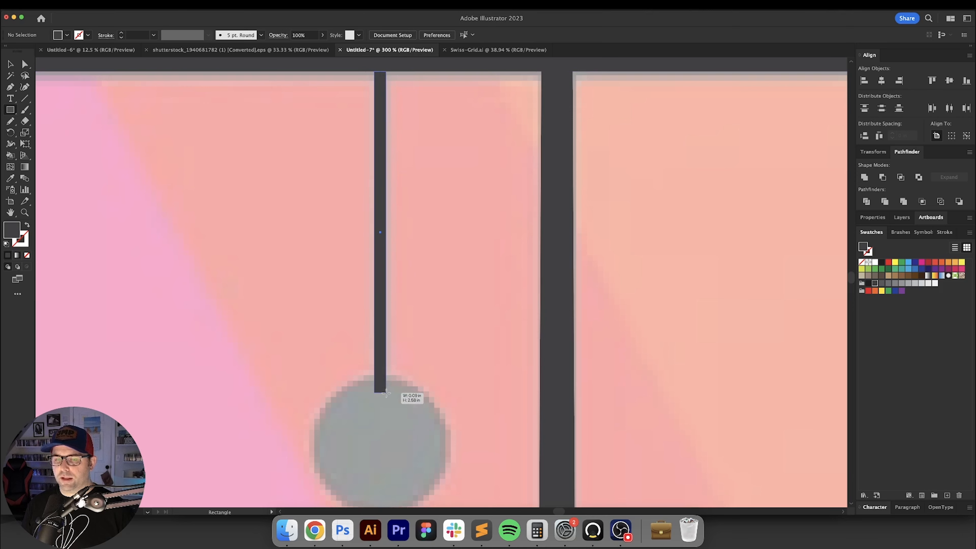
key(v)
drag(460, 347, 490, 153)
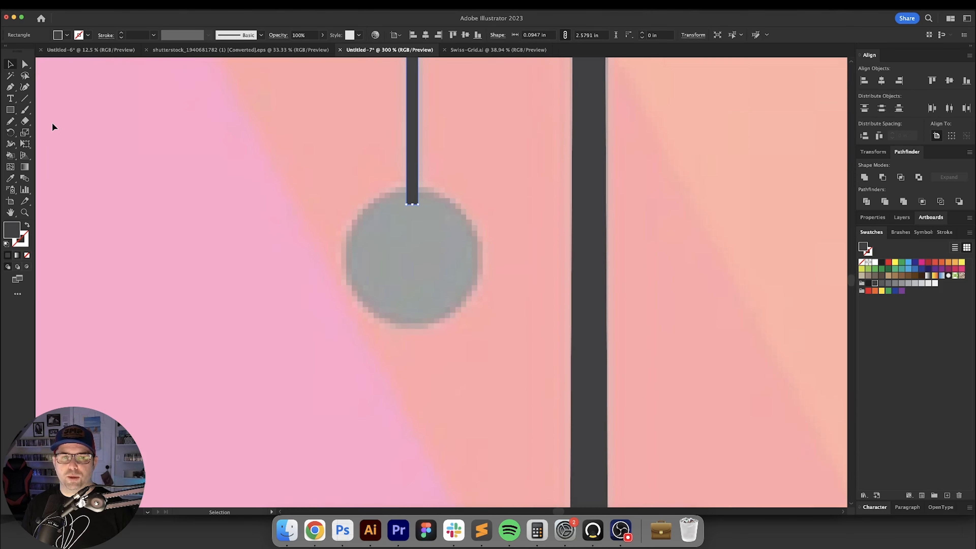
Draw a circle from the center of the grey ball below the pull cord to cover it.
click(11, 109)
click(54, 136)
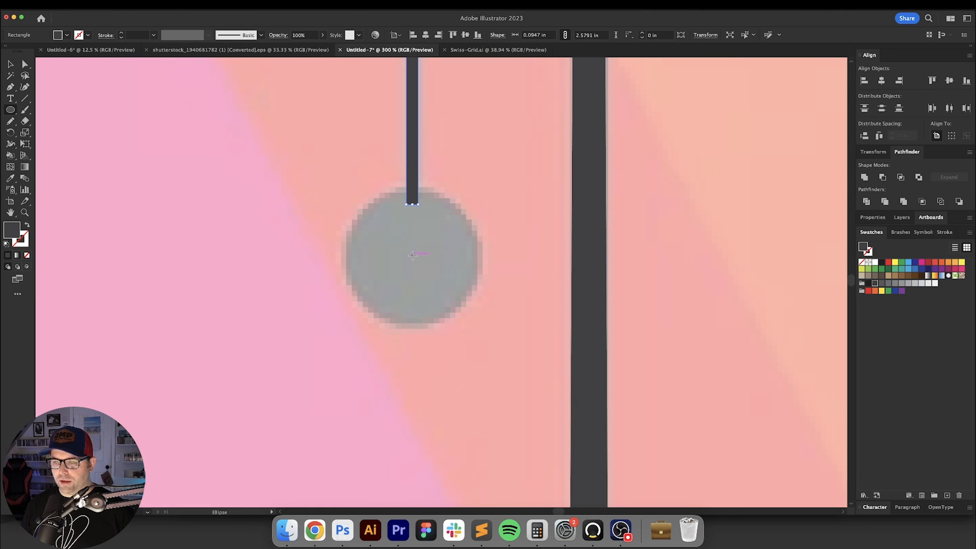
drag(412, 255, 486, 314)
key(v)
Unite the dome, the pull cord and its ball into one shape.
key(super+minus)
key(super+minus)
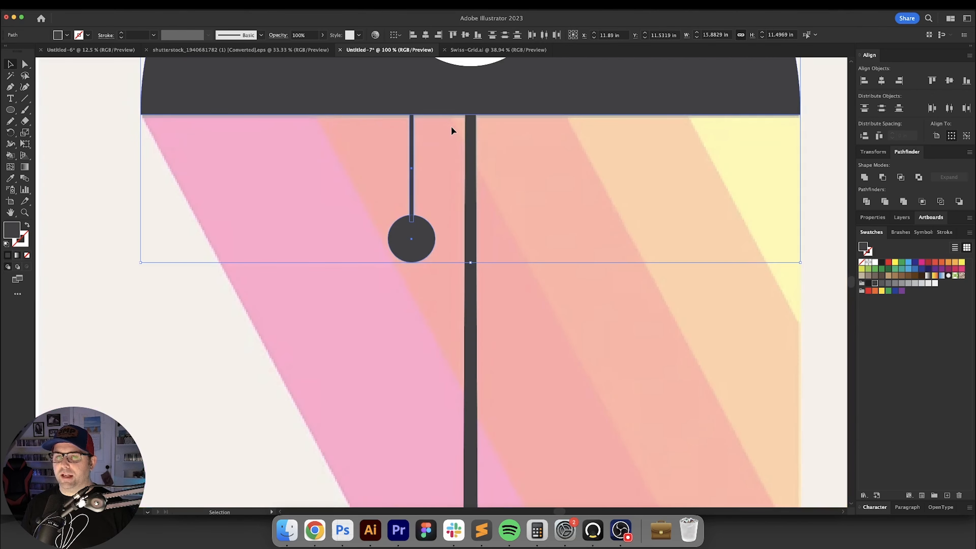
click(864, 178)
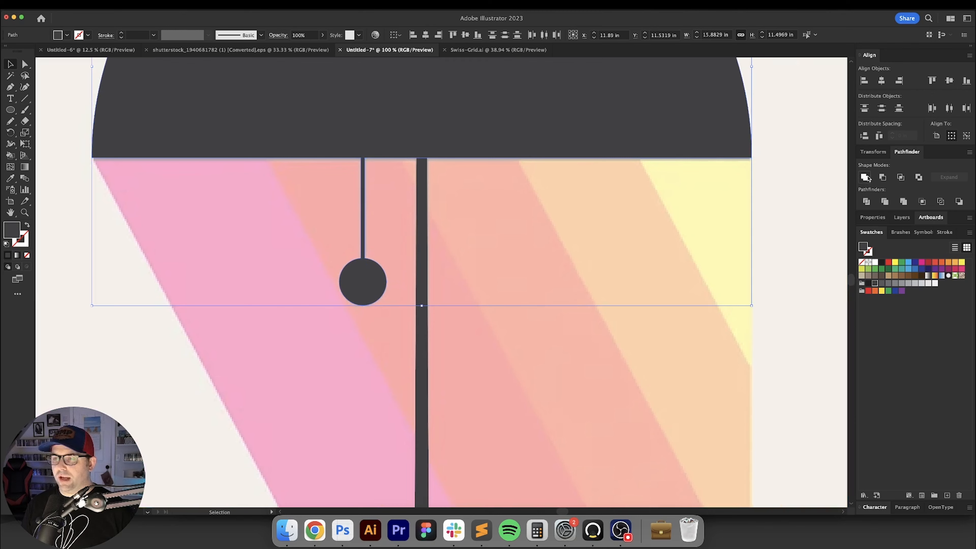
click(539, 248)
Select the large circle inside the dome in outline view, bring it to the front and return to preview.
key(super+y)
key(super+minus)
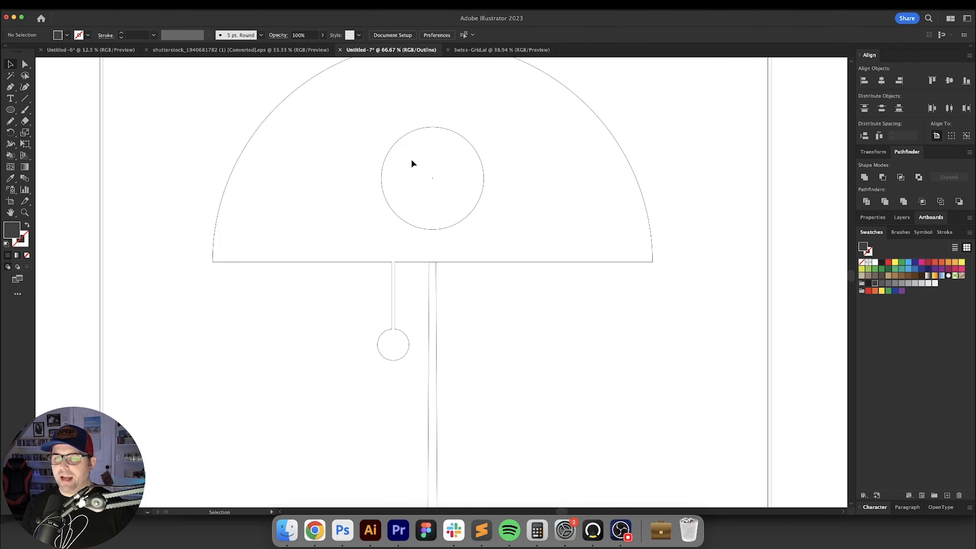
click(469, 143)
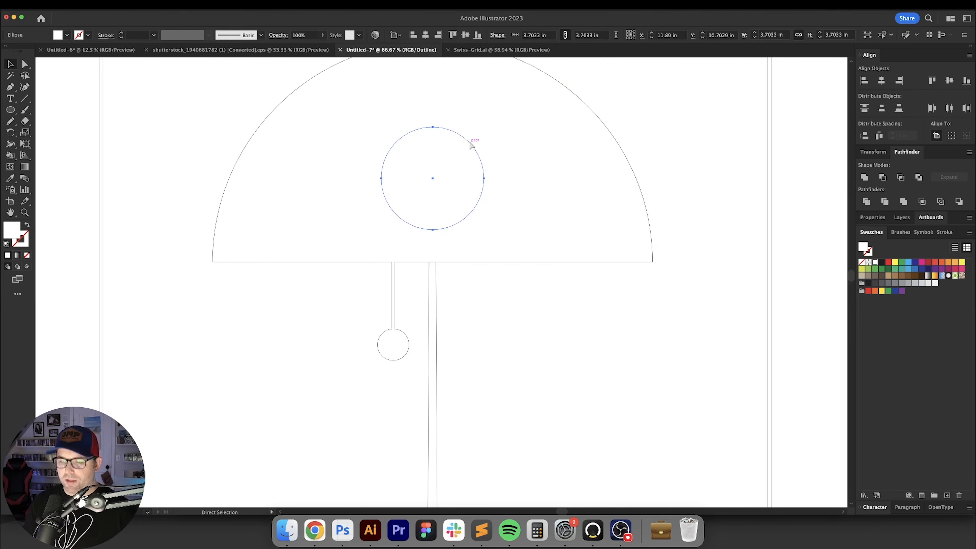
key(super+y)
Unite the stand with the dome and pull cord shape to form one lamp silhouette.
click(434, 295)
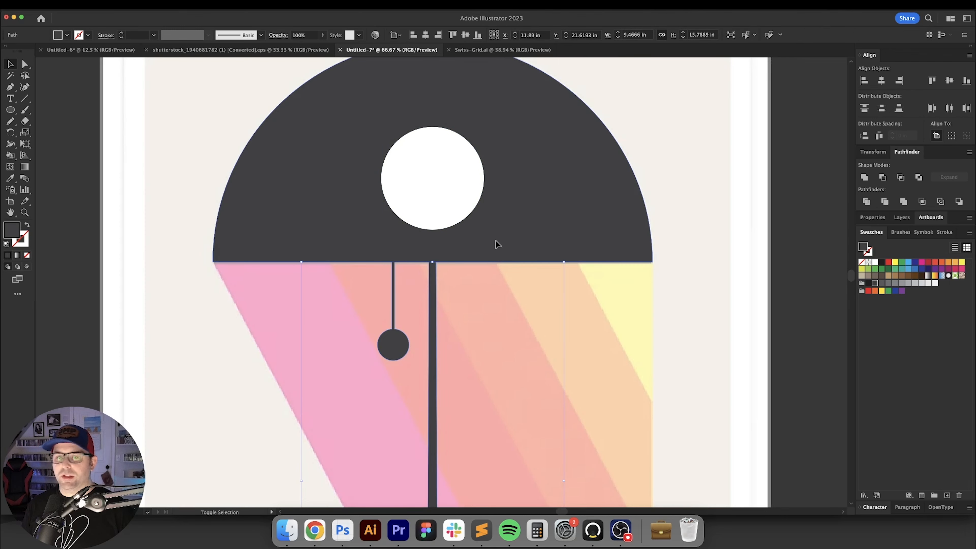
shift+click(496, 243)
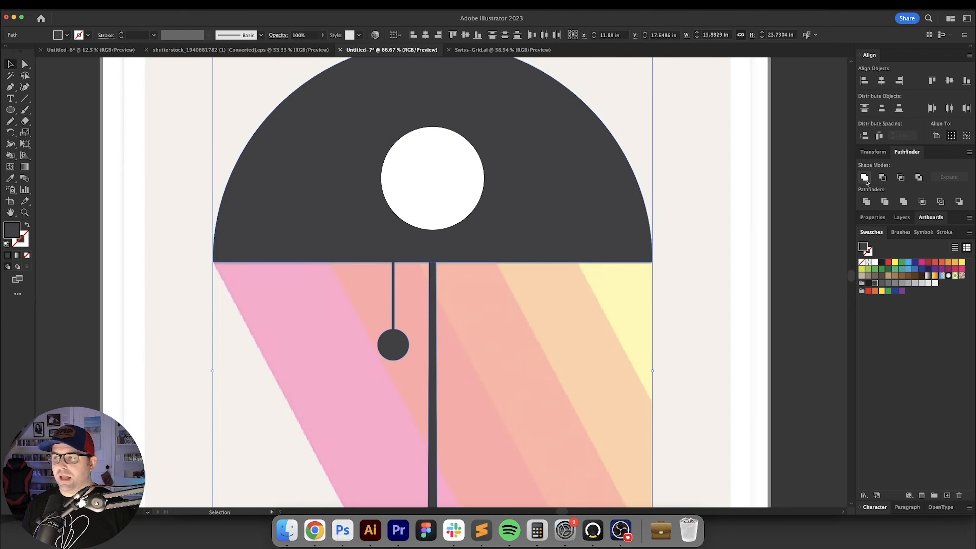
click(864, 177)
click(466, 325)
key(super+minus)
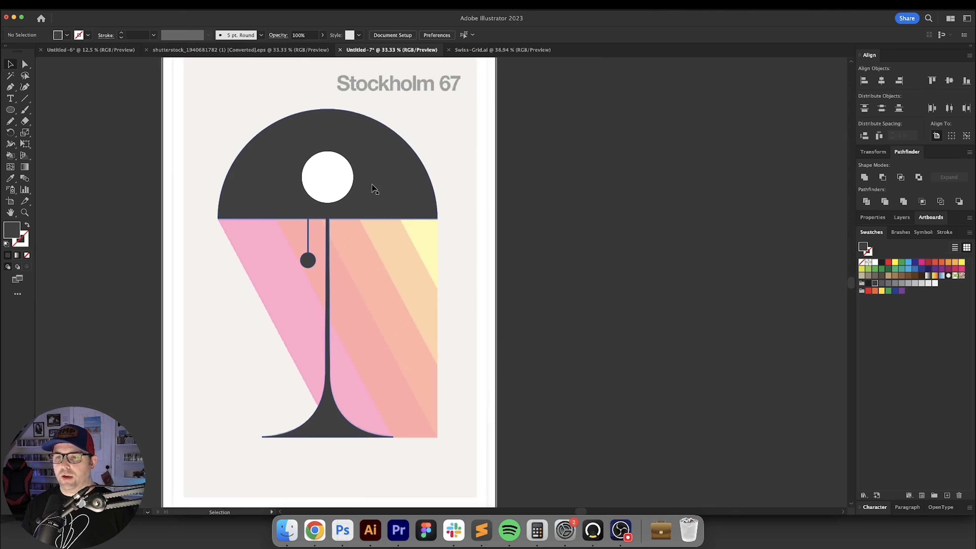
Move the lamp silhouette off the poster and undo the move.
drag(372, 186, 644, 191)
key(super+z)
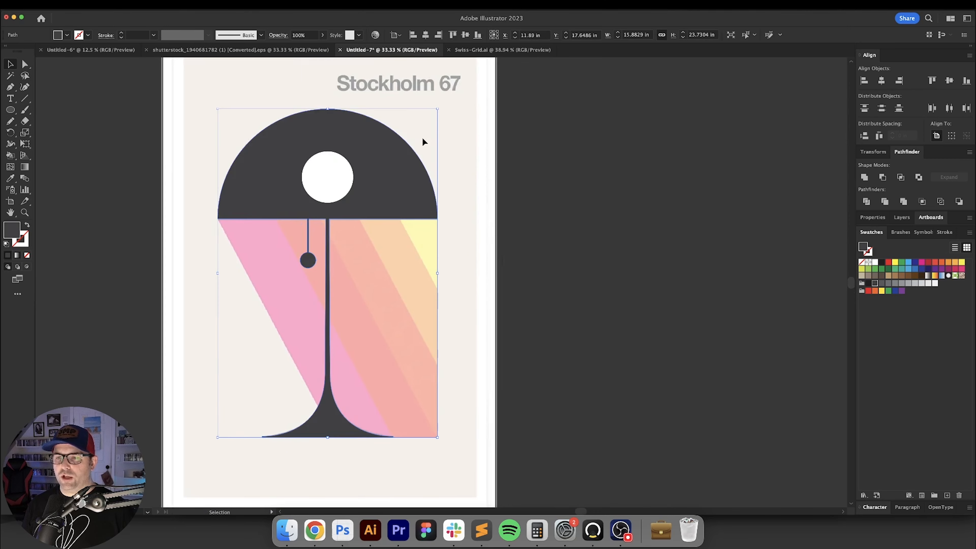
click(421, 137)
Group the lamp silhouette together with the white circle.
drag(307, 170, 351, 195)
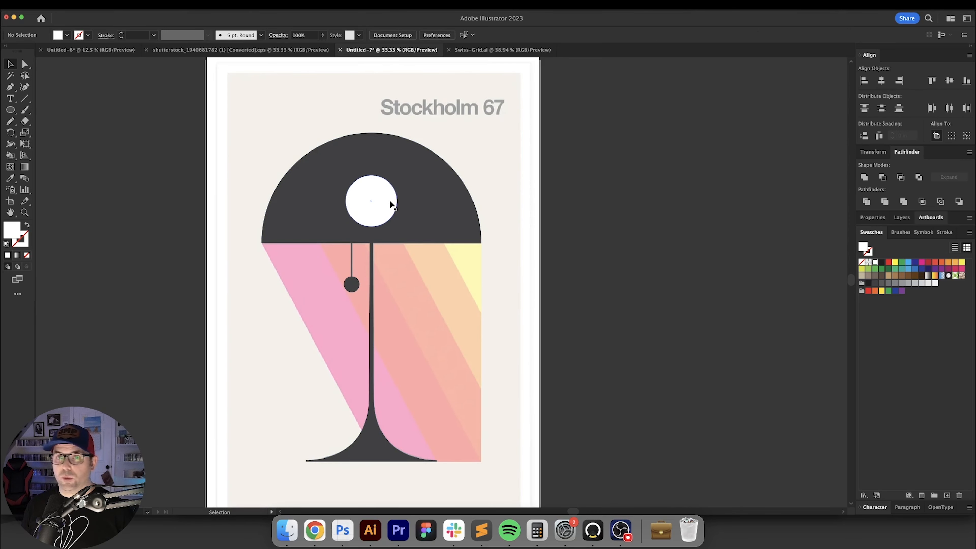
scroll(307, 270, up, 1)
drag(308, 271, 277, 233)
scroll(277, 233, down, 1)
drag(218, 90, 223, 96)
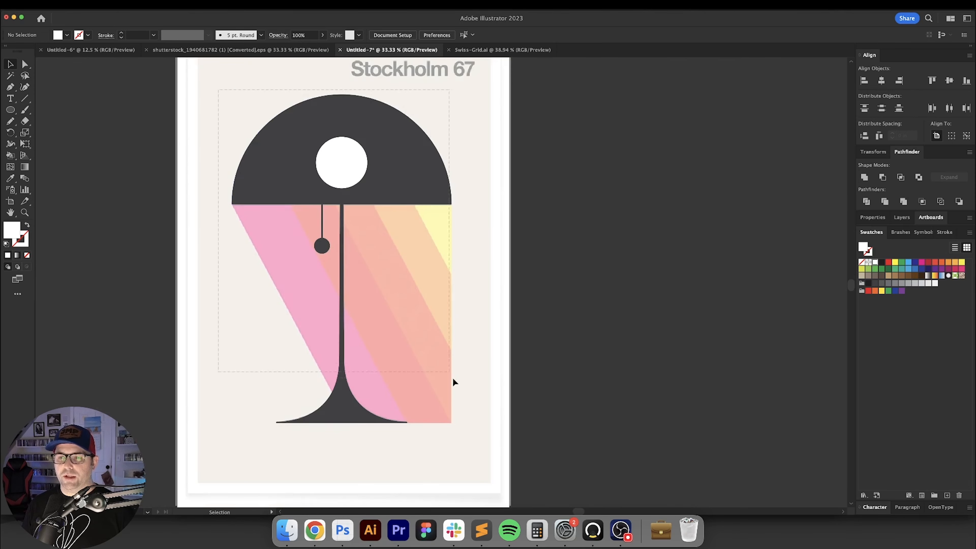
drag(453, 382, 499, 453)
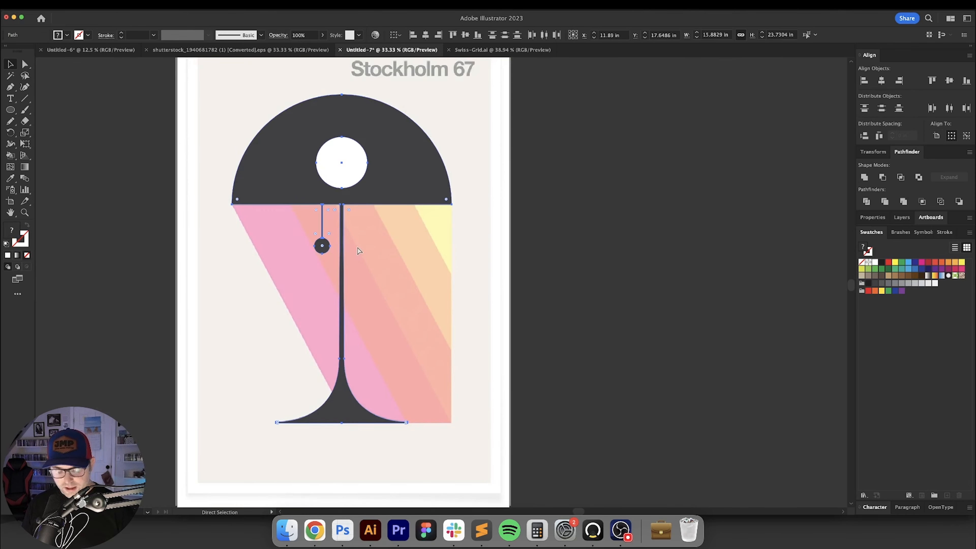
key(super+g)
key(v)
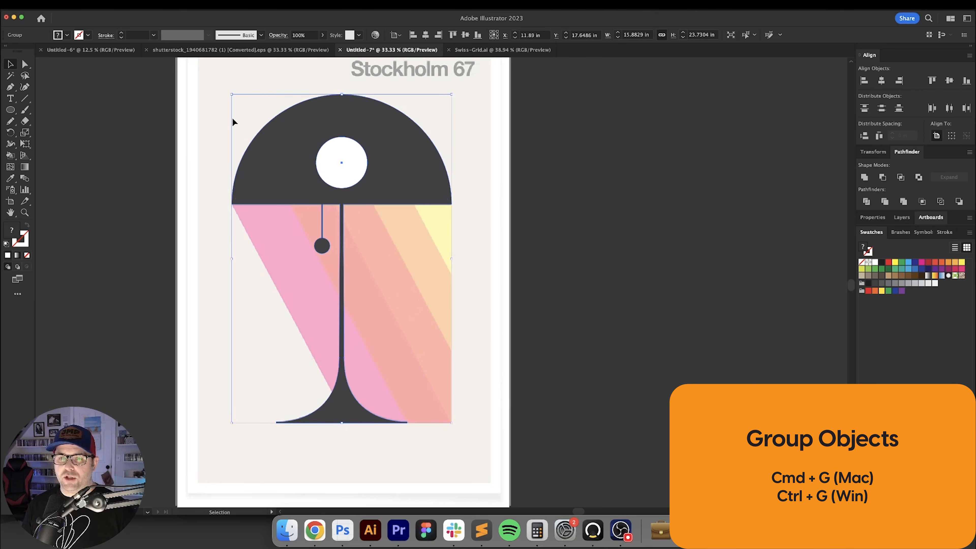
Trace the pink stripe with the Pen tool as a closed, unfilled parallelogram about 12.67 in wide and 15.79 in high.
scroll(282, 132, down, 2)
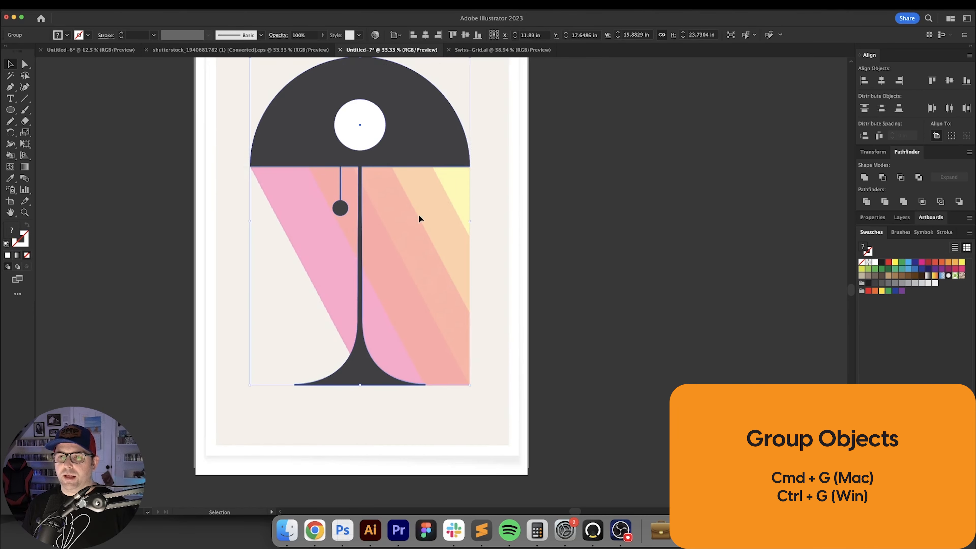
scroll(419, 216, up, 1)
key(super+shift+a)
drag(334, 103, 371, 116)
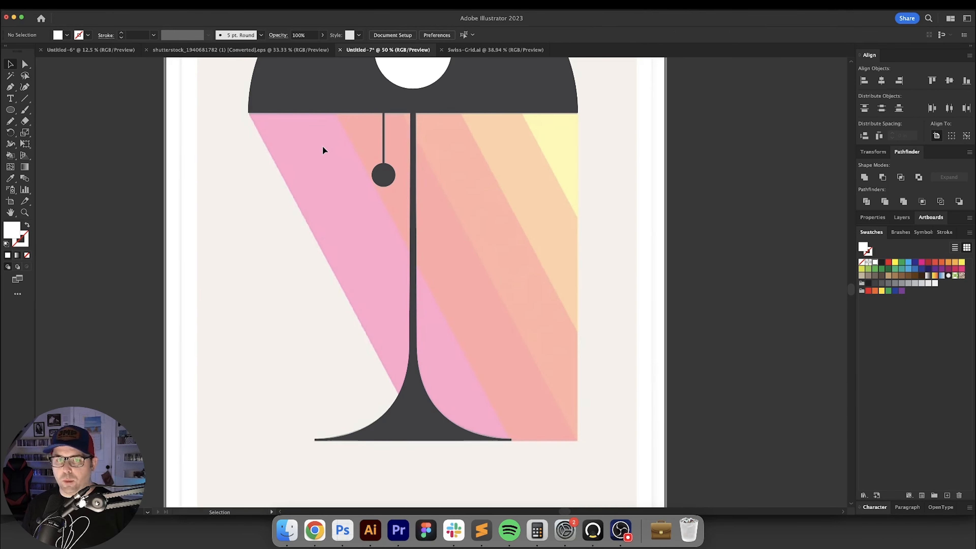
key(p)
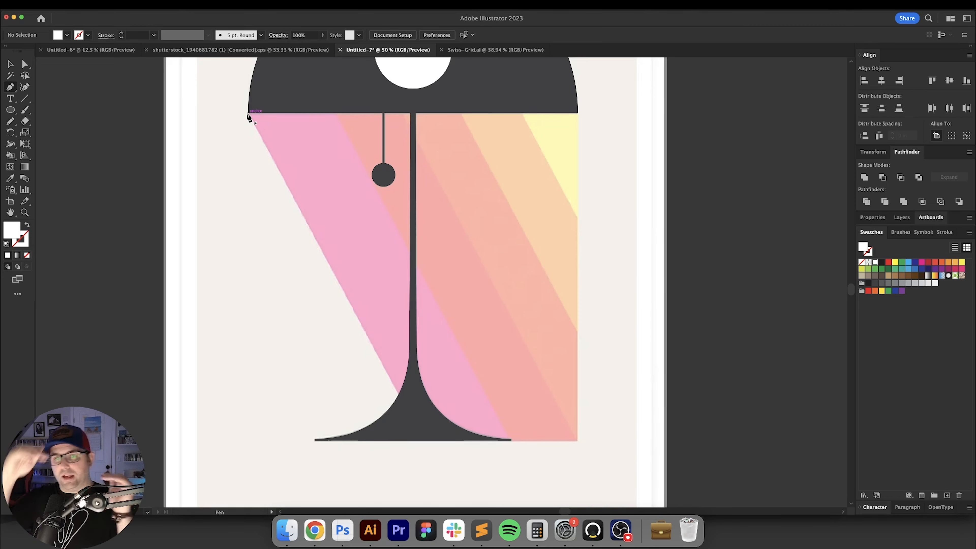
click(248, 114)
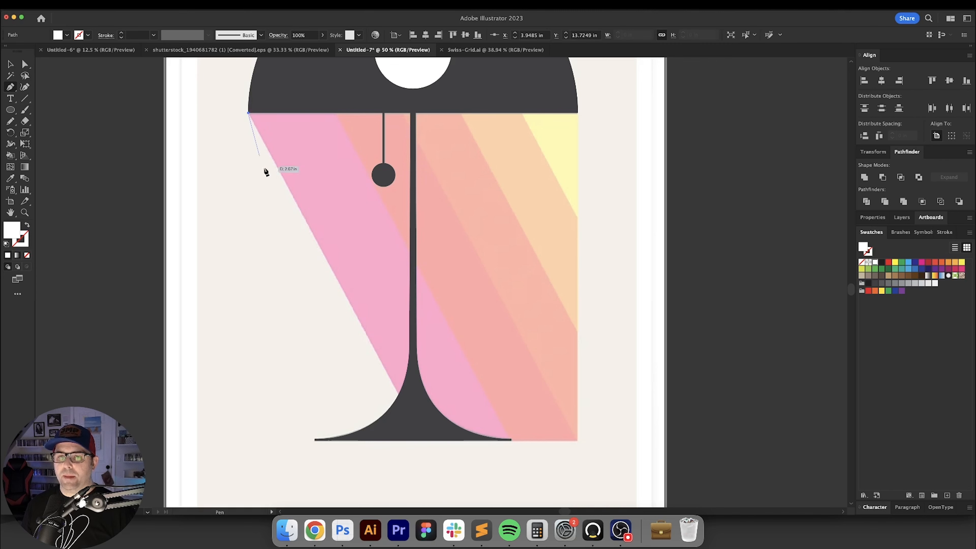
key(shift+x)
click(422, 440)
click(511, 440)
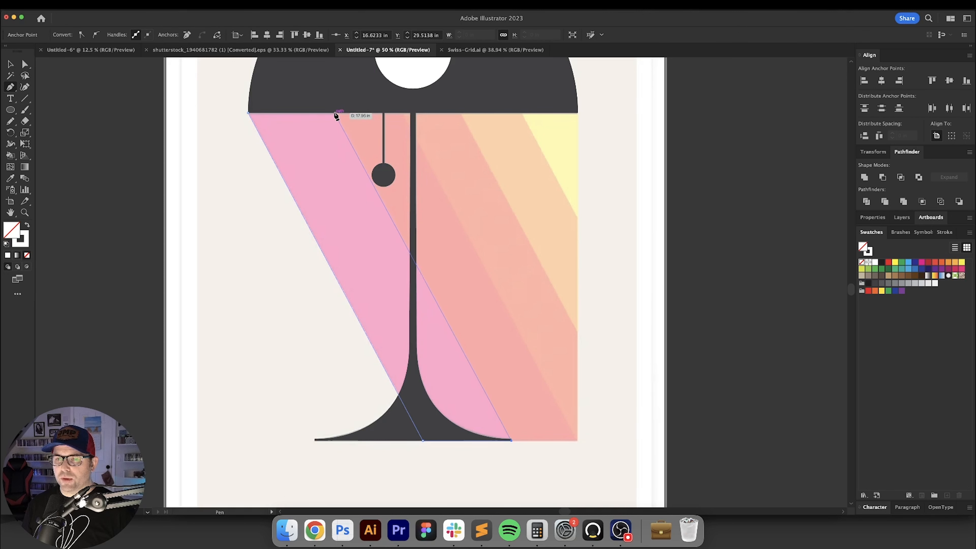
click(335, 114)
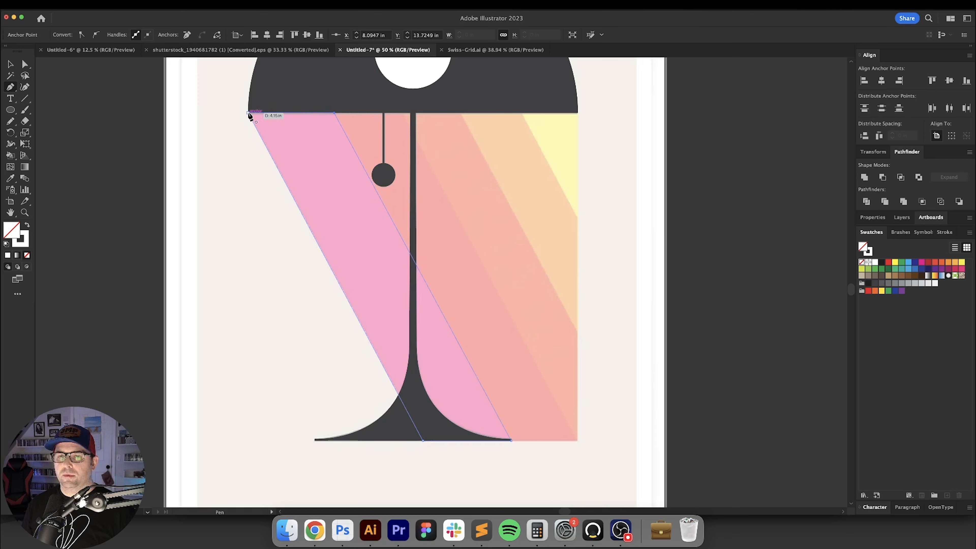
key(v)
Align the stroke of the traced stripe outline to the inside.
click(239, 210)
drag(242, 219, 225, 229)
drag(318, 180, 291, 197)
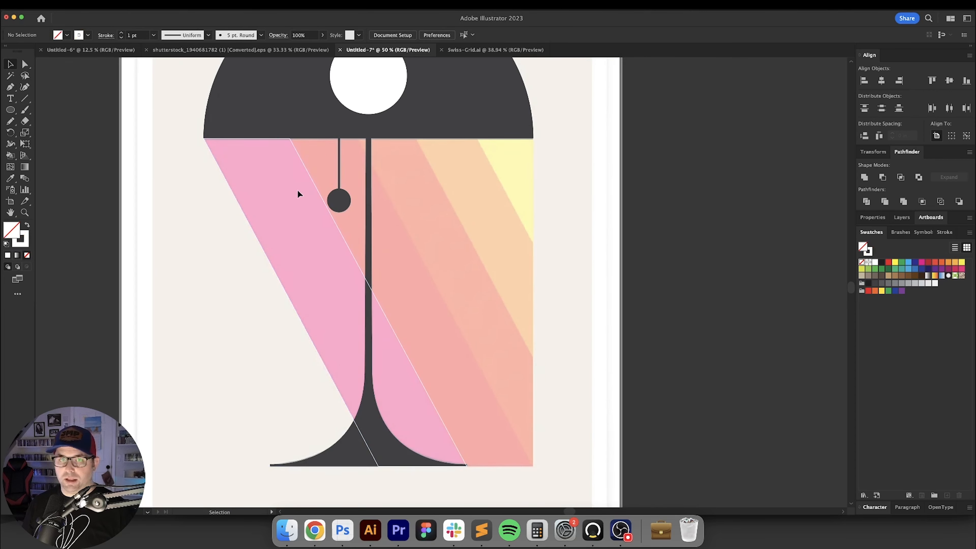
click(312, 163)
click(943, 232)
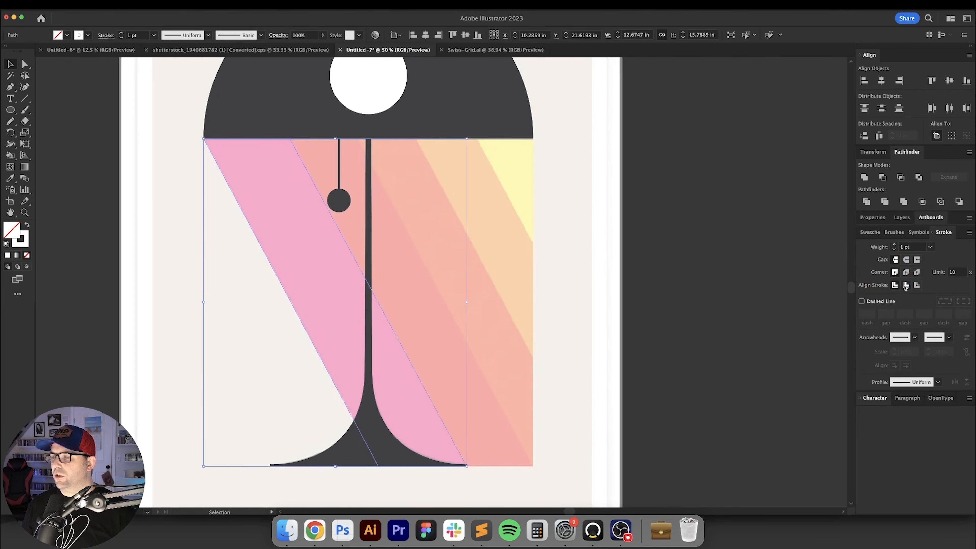
click(906, 285)
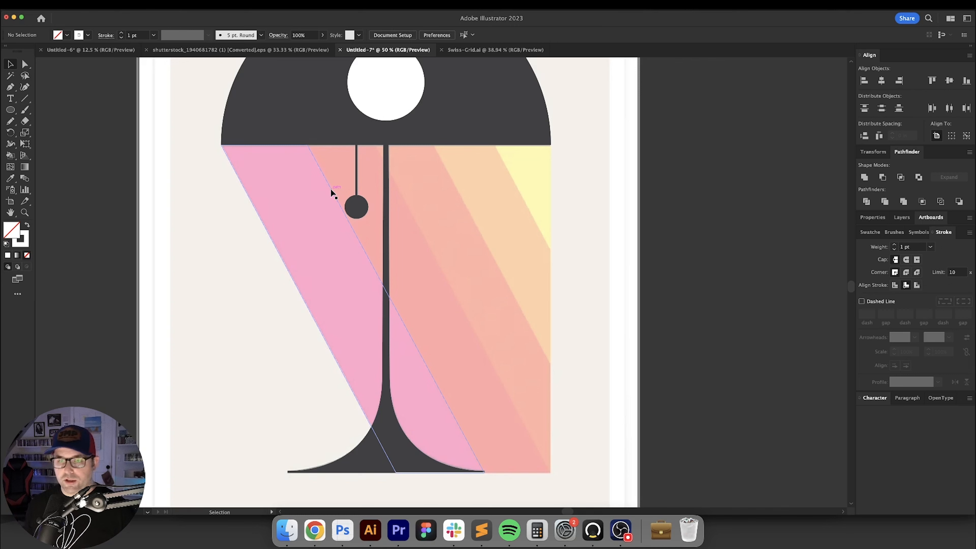
Duplicate the stripe outline over the red band and narrow the copy to about 11.75 in wide by shifting its outer edge's anchor points.
drag(331, 189, 415, 190)
key(a)
drag(392, 147, 393, 146)
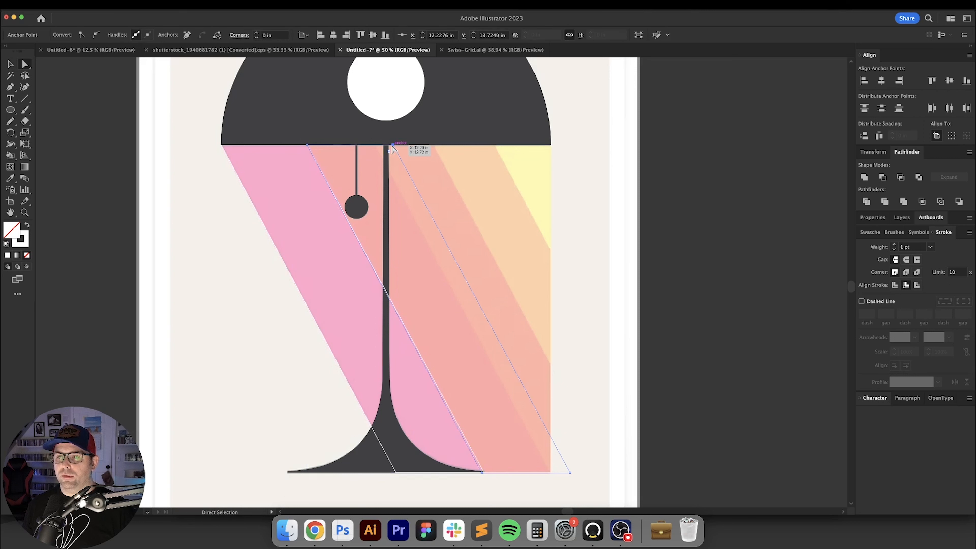
click(572, 472)
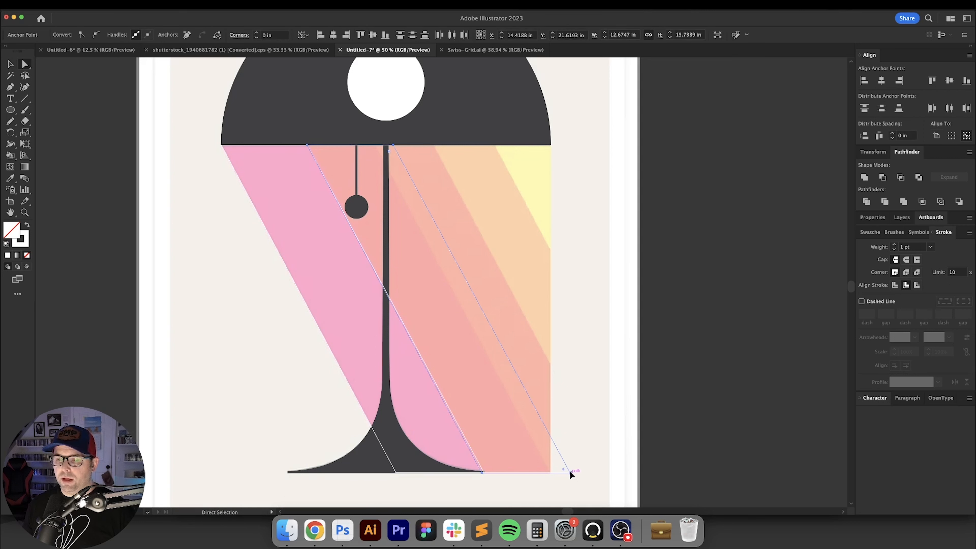
drag(570, 471, 551, 472)
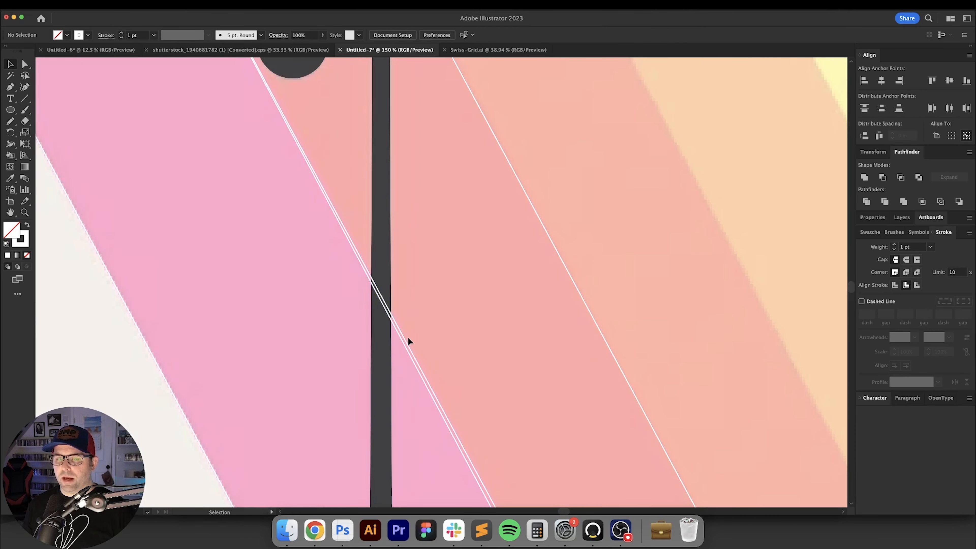
Duplicate the red band's outline over the orange-red band and narrow the copy to about 11.45 in wide by shifting its outer anchor points.
key(super+minus)
key(super+minus)
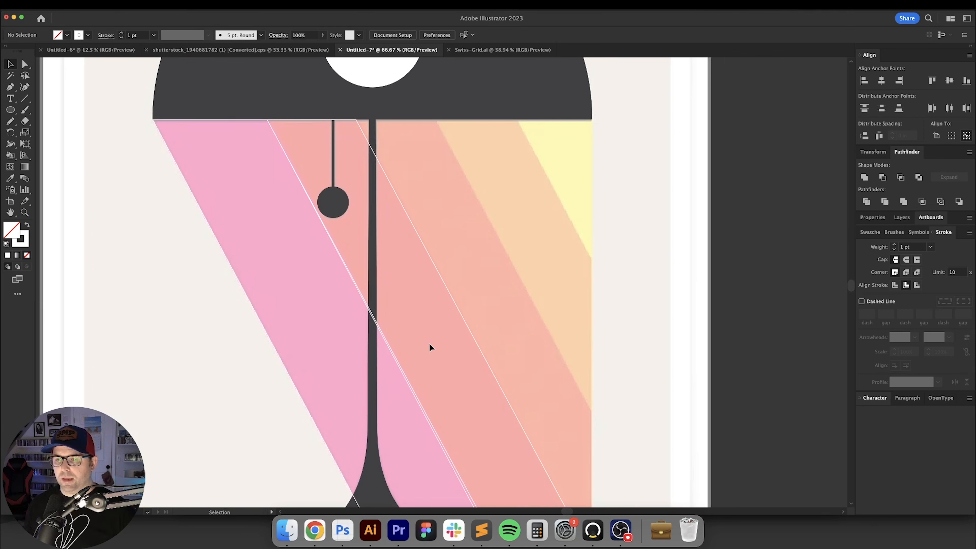
key(super+minus)
drag(305, 272, 449, 270)
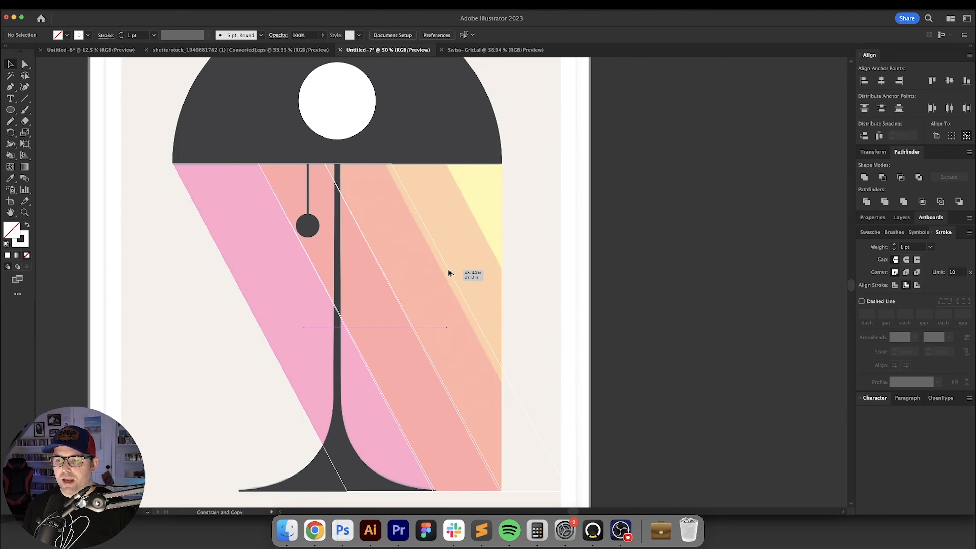
drag(448, 270, 448, 270)
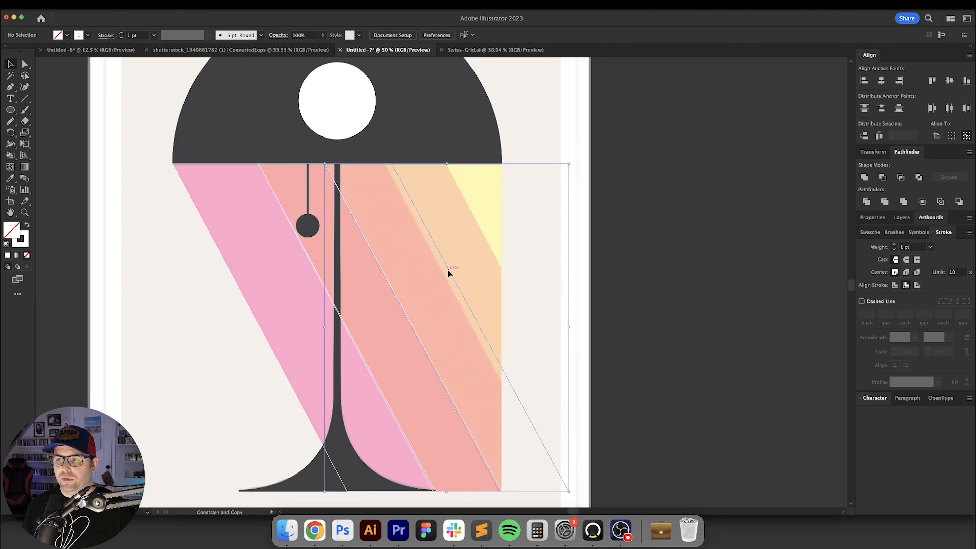
key(a)
click(391, 165)
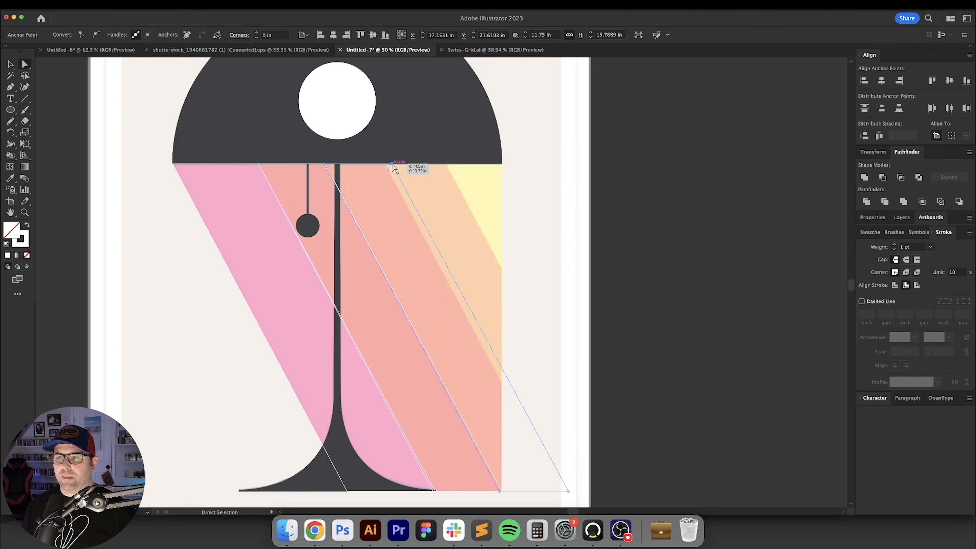
shift+click(569, 492)
drag(569, 492, 562, 491)
click(484, 207)
Duplicate the narrowest outline over the orange and yellow bands and nudge the last copy about 0.03 in to overlap its neighbor's edge.
key(v)
drag(417, 217, 477, 216)
drag(461, 192, 525, 207)
key(super+z)
click(480, 192)
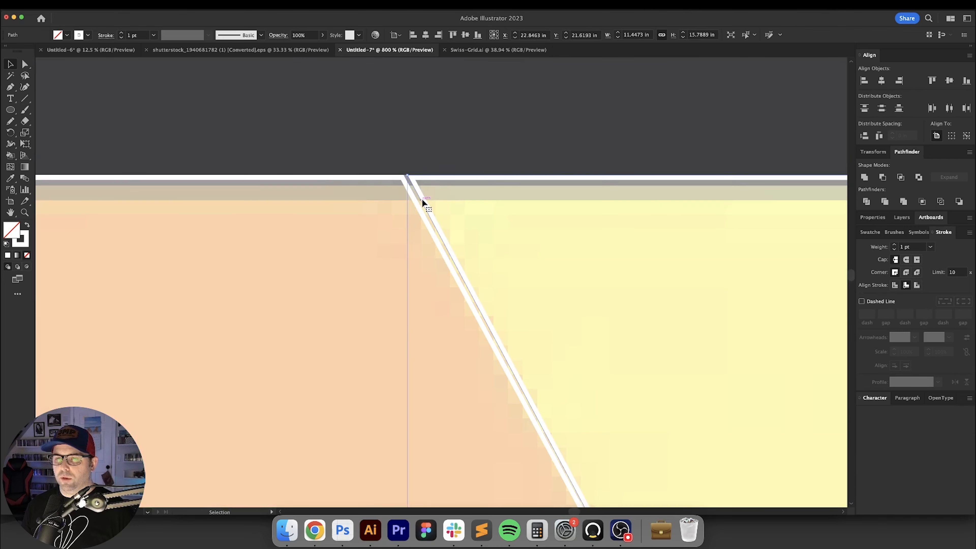
drag(422, 199, 414, 197)
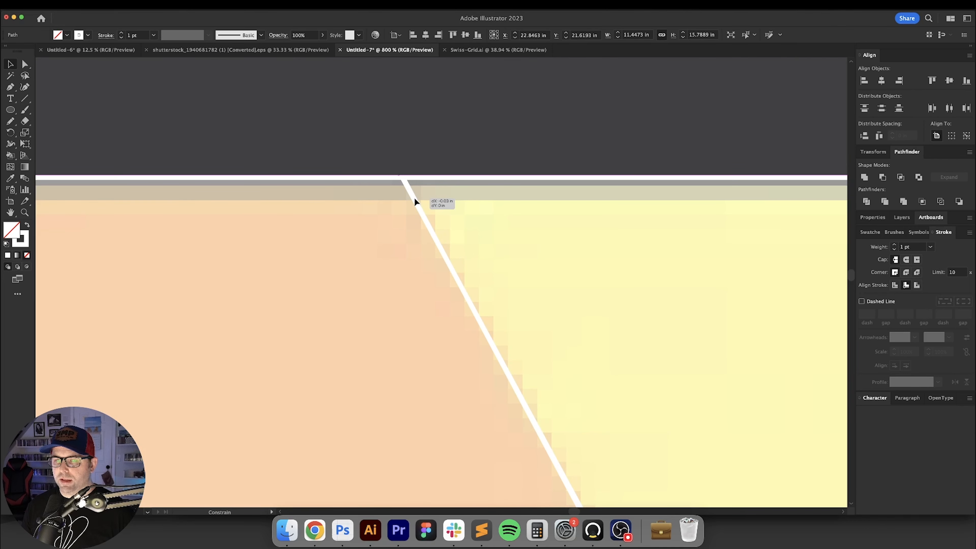
drag(414, 196, 415, 197)
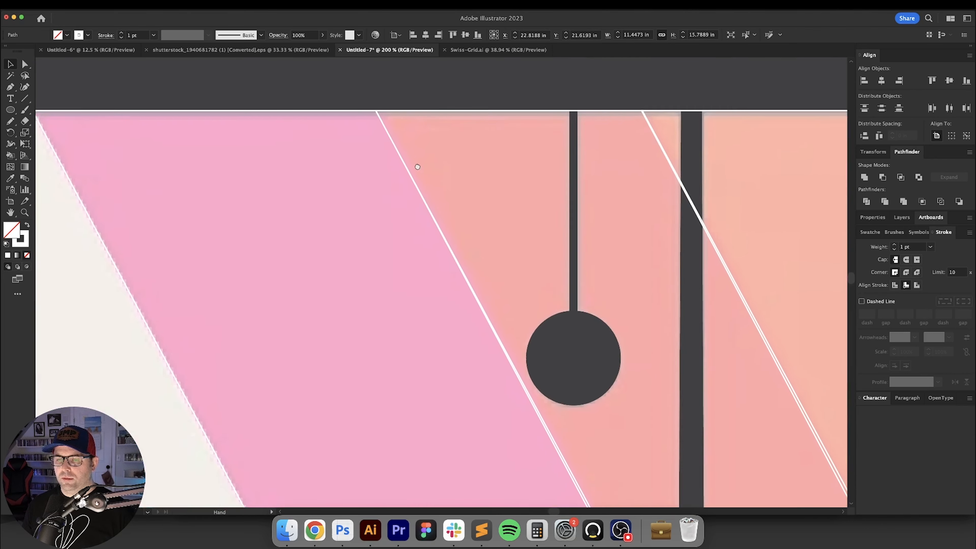
Unlock the reference poster, place a copy of it beside the artwork and lock the original again.
scroll(498, 264, down, 1)
drag(530, 339, 400, 227)
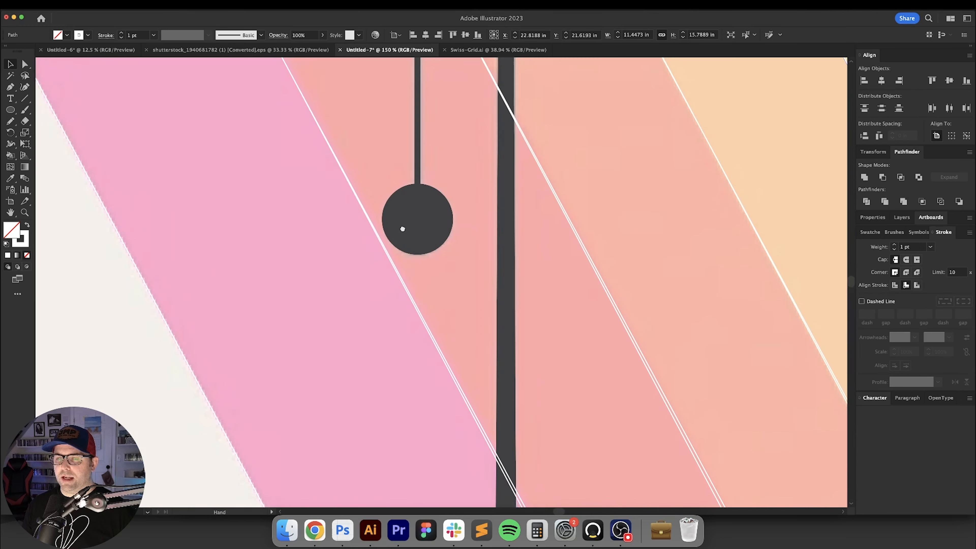
scroll(400, 227, down, 3)
drag(473, 273, 358, 214)
click(389, 402)
scroll(389, 402, down, 1)
click(93, 5)
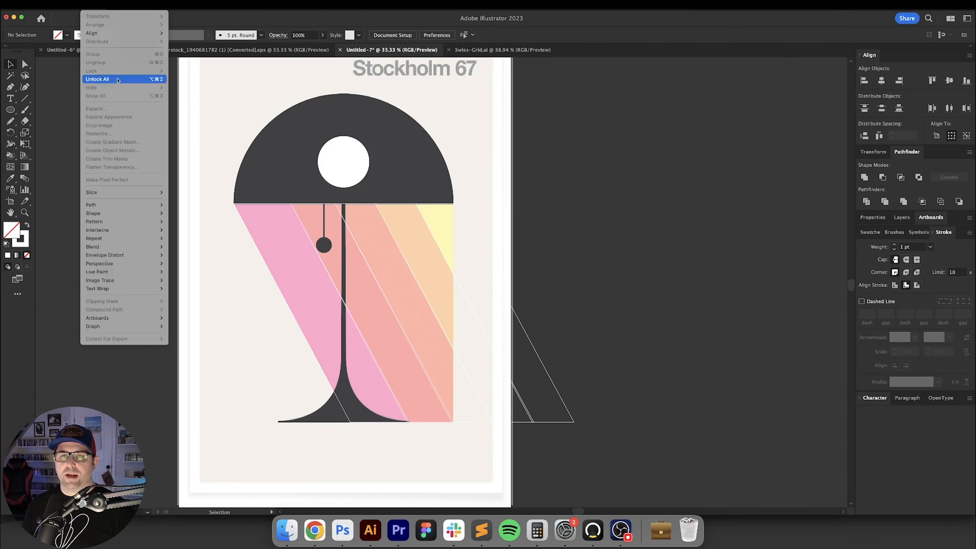
click(124, 81)
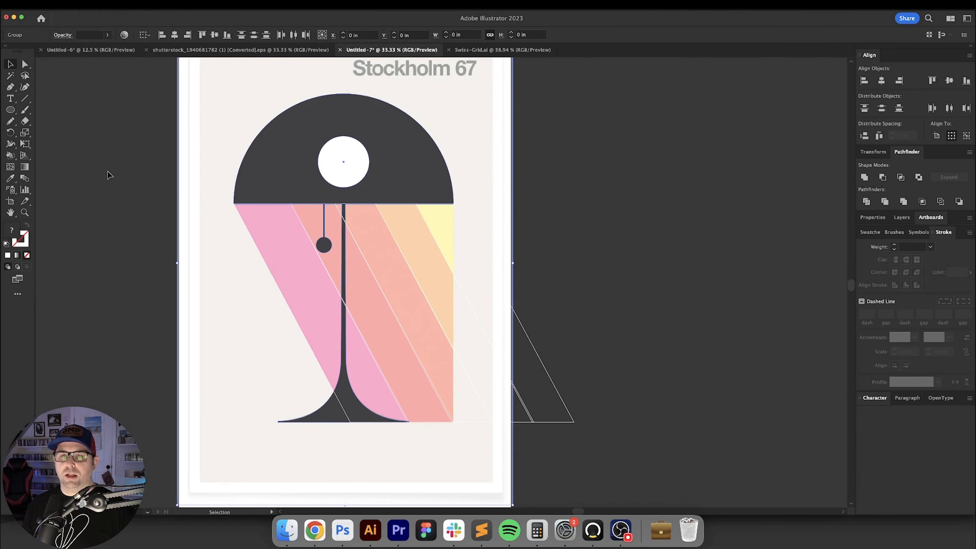
drag(206, 159, 631, 168)
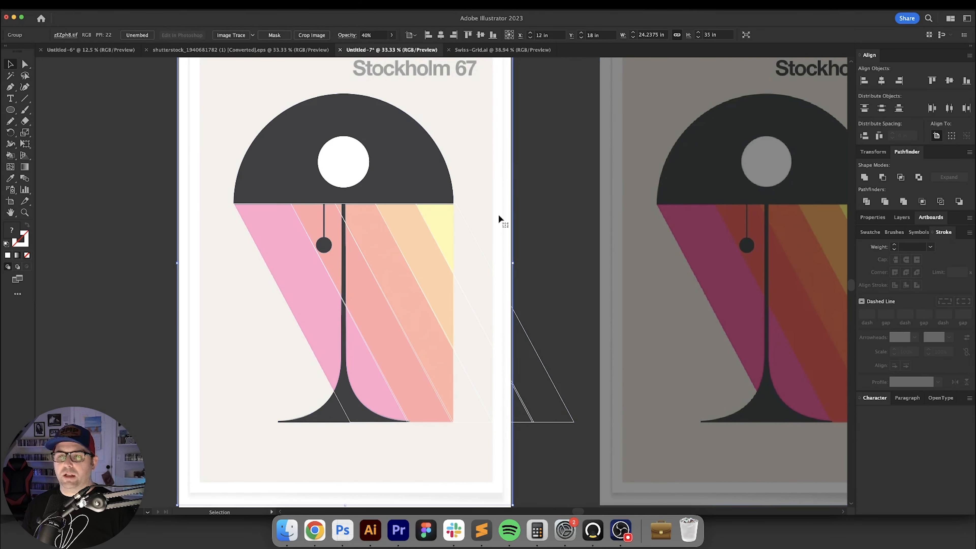
key(super+2)
scroll(528, 217, right, 5)
Set the opacity of the reference poster copy to 100%.
click(561, 221)
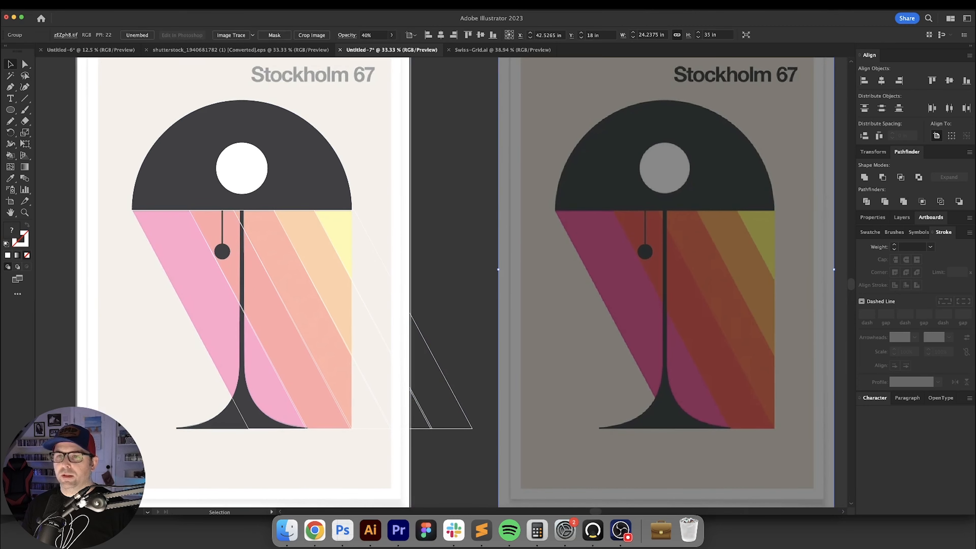
double_click(380, 34)
text(100)
key(Return)
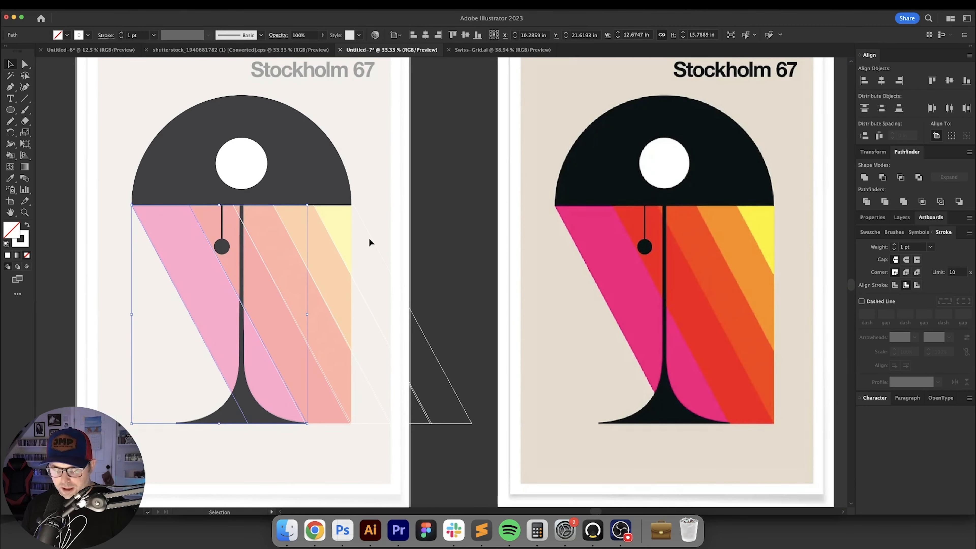
Fill the five stripe outlines with the pink, red, orange-red, orange and yellow sampled from the poster copy using the Eyedropper tool.
key(i)
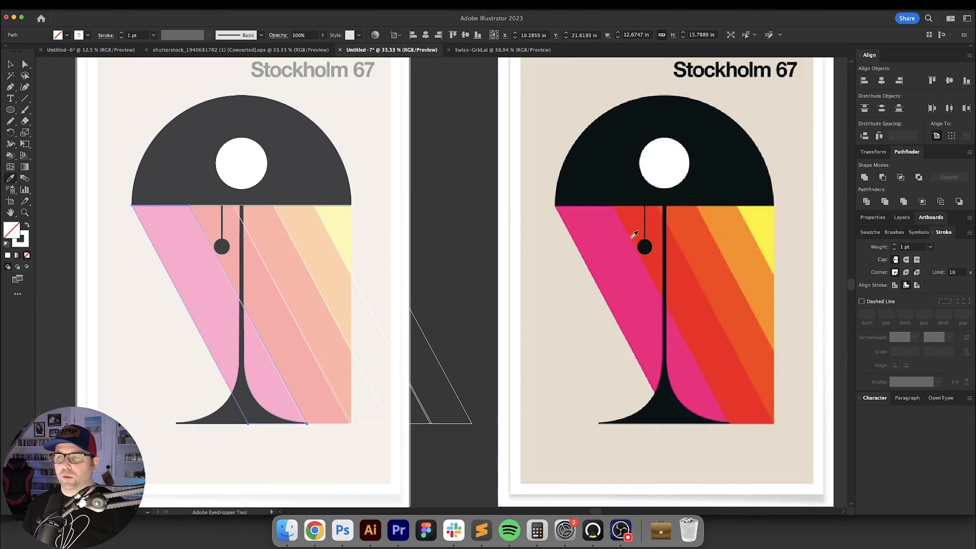
click(607, 248)
super+click(268, 304)
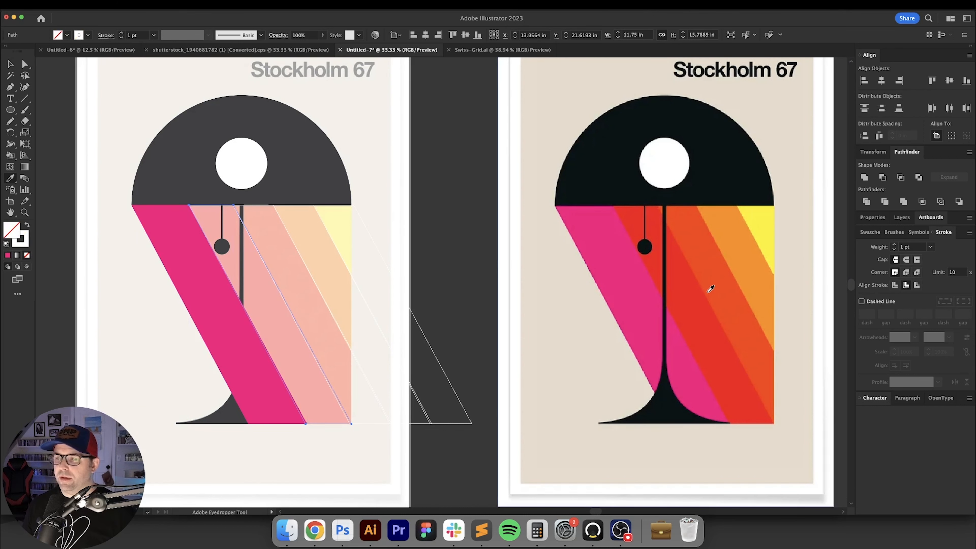
click(690, 298)
key(v)
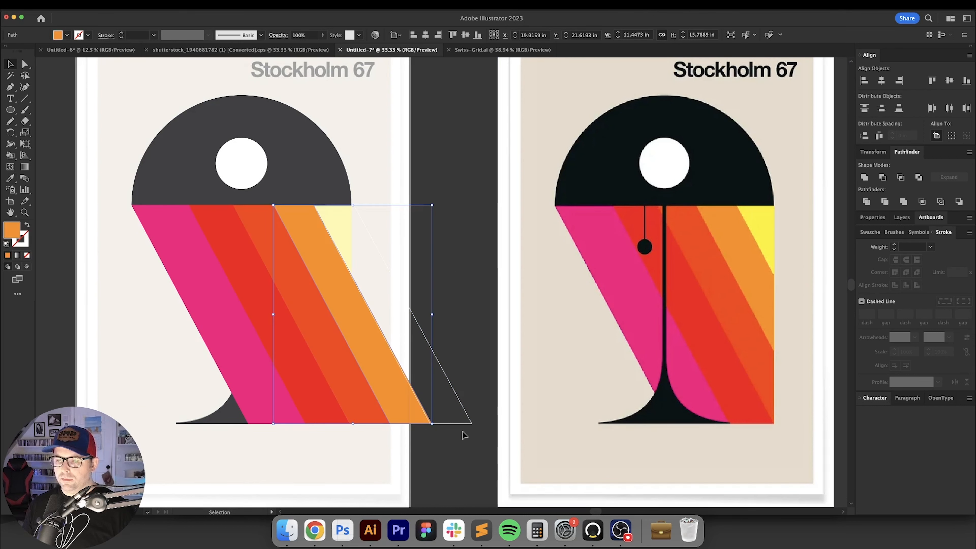
click(457, 424)
key(i)
click(765, 211)
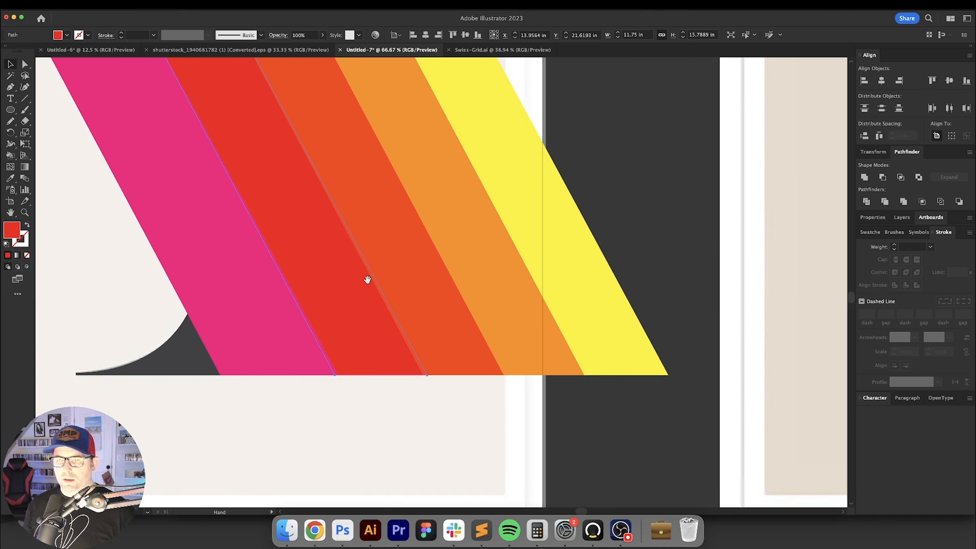
Adjust the stacking order of the stripes so the orange-red stripe overlaps the edge of the orange one.
drag(365, 279, 370, 296)
key(super+equal)
key(super+equal)
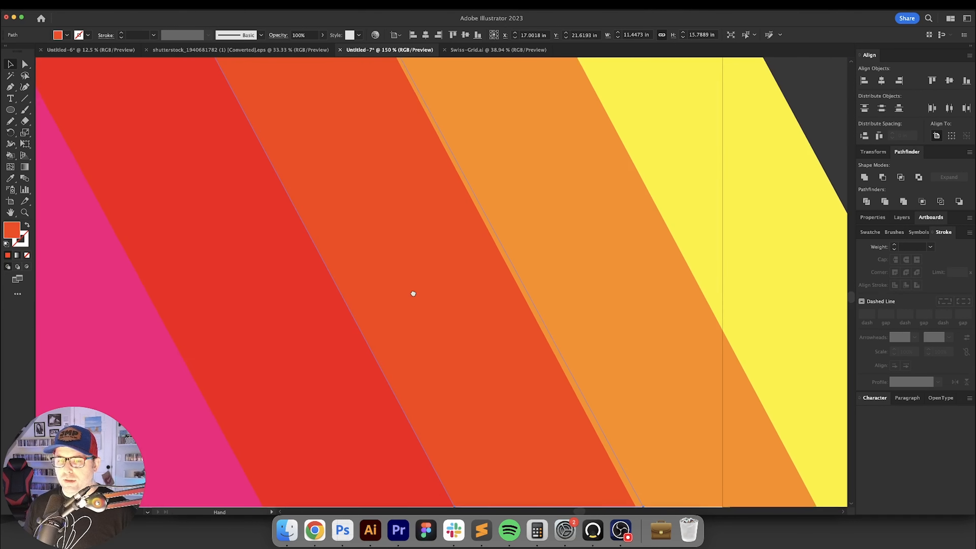
key(a)
key(super+bracketright)
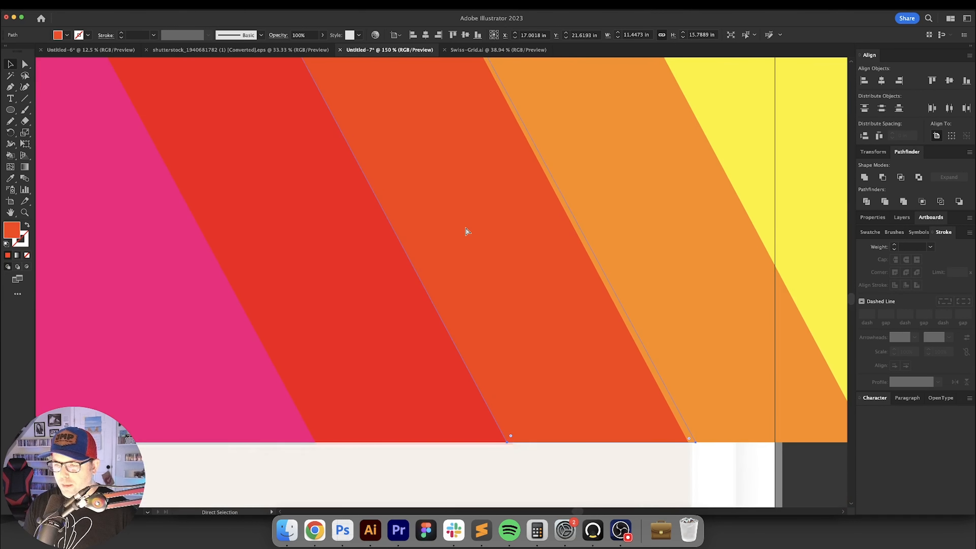
key(super+bracketleft)
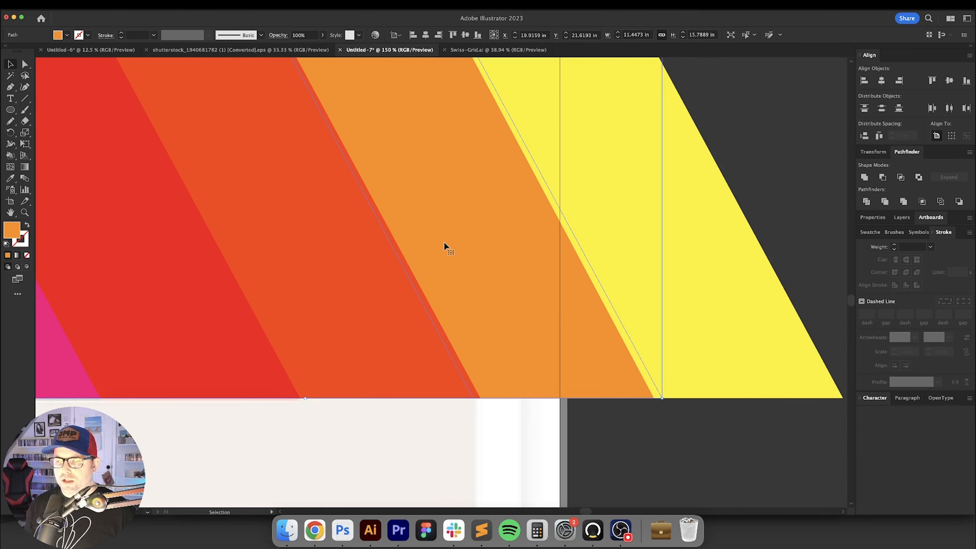
Group the five color stripes and move the group behind the lamp but in front of the faded reference poster.
drag(443, 241, 350, 246)
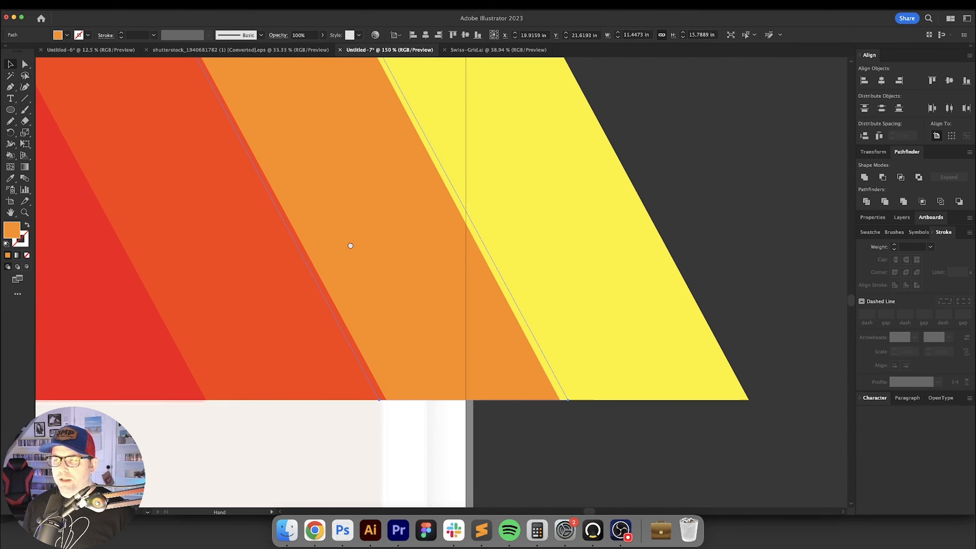
click(563, 227)
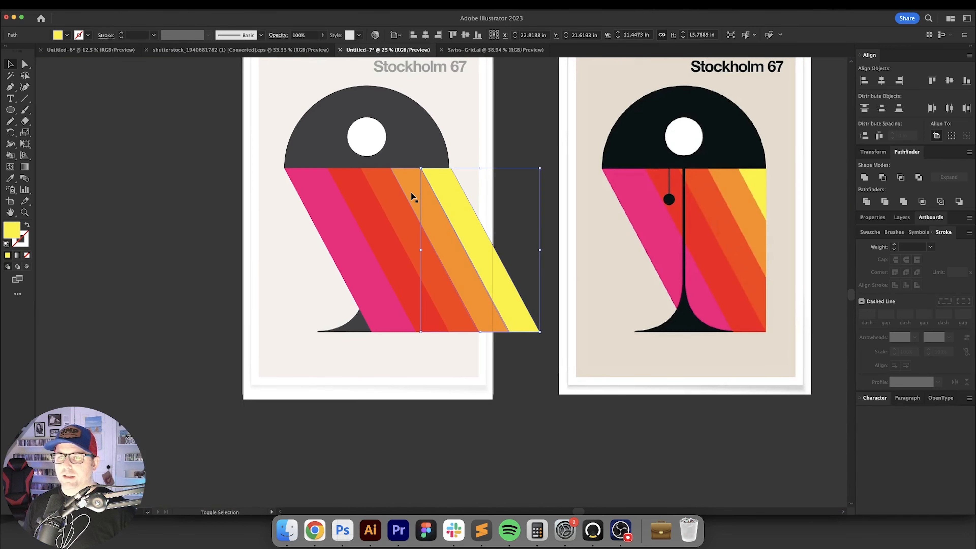
shift+click(414, 197)
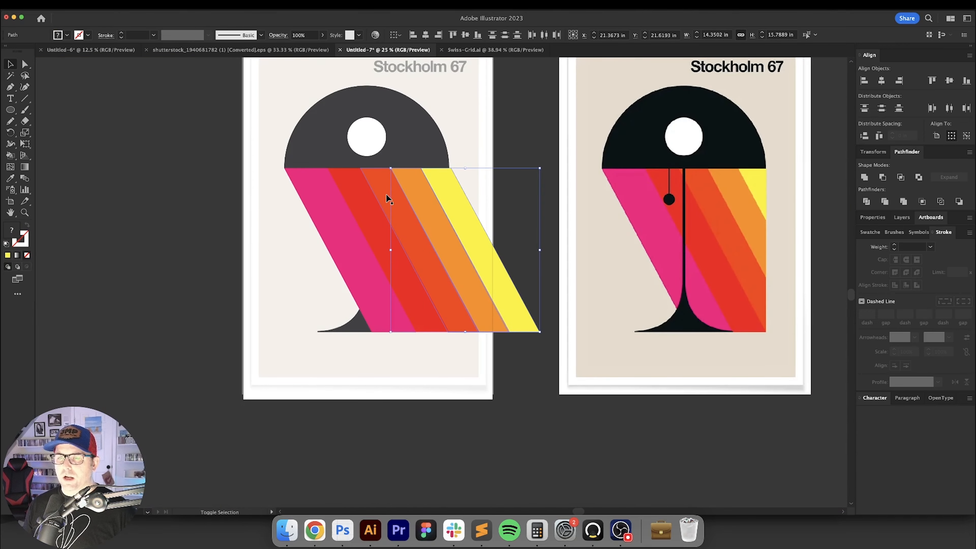
shift+click(320, 196)
key(v)
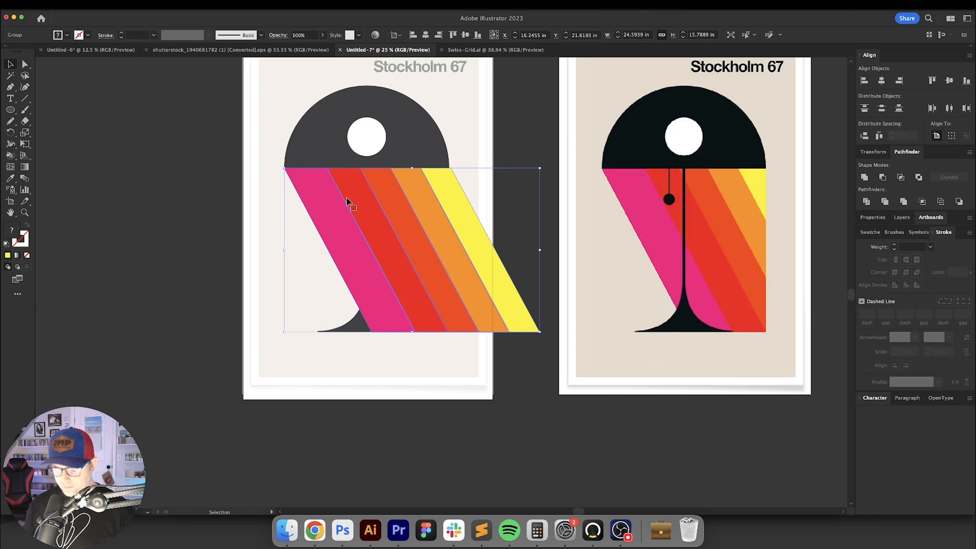
key(shift+super+[)
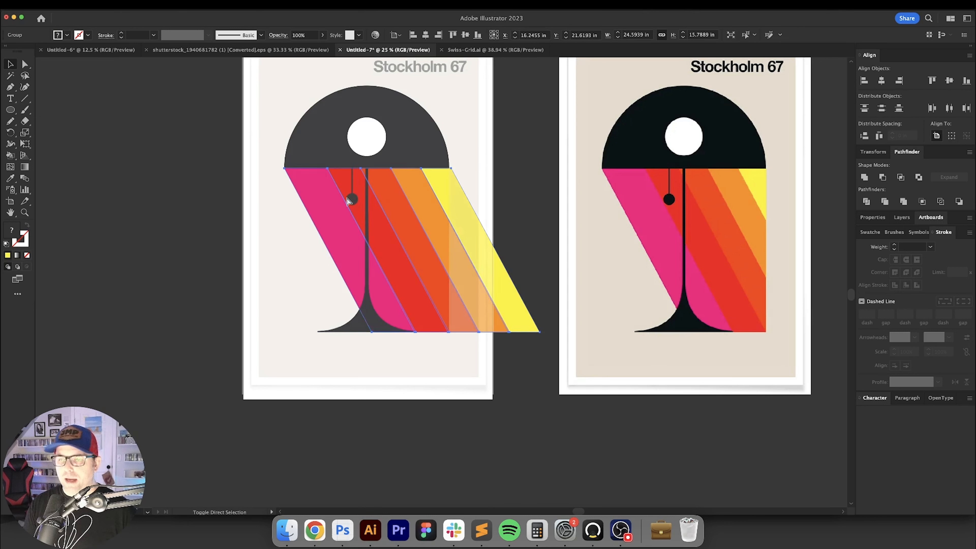
key(super+])
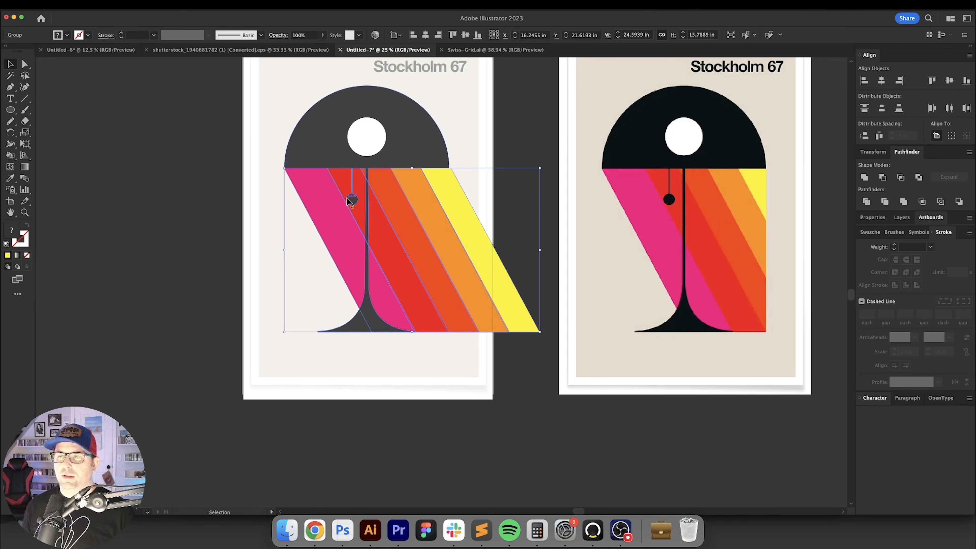
Draw a rectangle about 9.5 by 18.3 in from the dome's lower right corner down over the overhanging stripe ends.
scroll(365, 190, right, 3)
scroll(415, 166, up, 1)
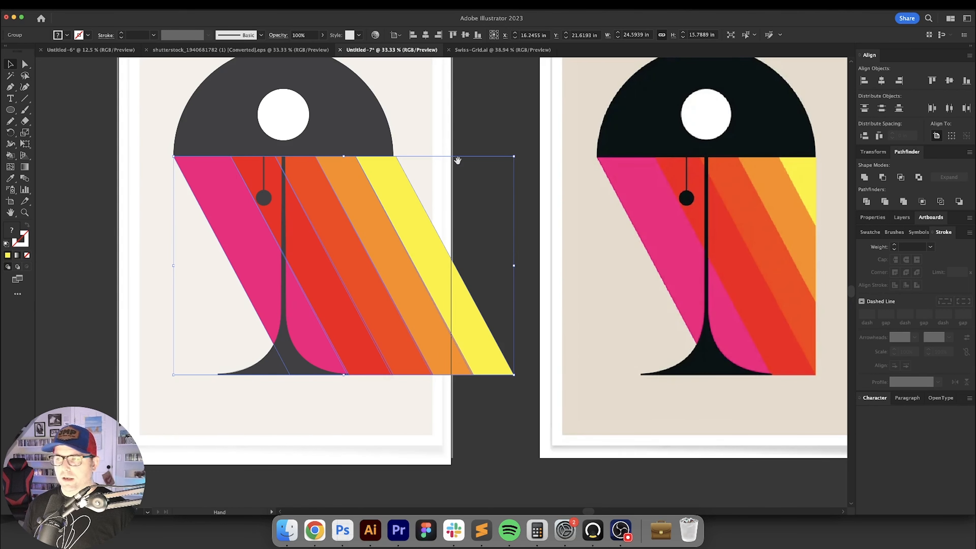
scroll(457, 160, up, 5)
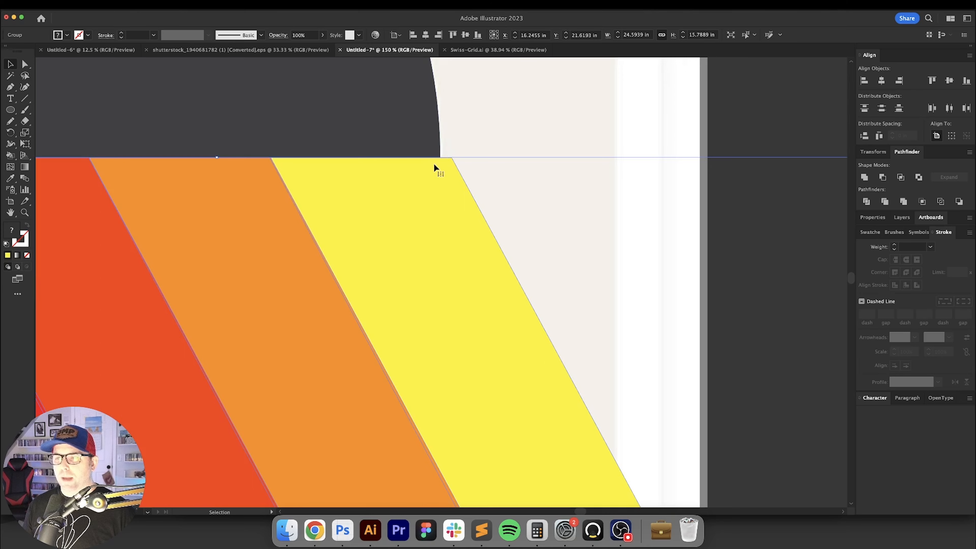
scroll(444, 175, down, 3)
scroll(420, 175, right, 2)
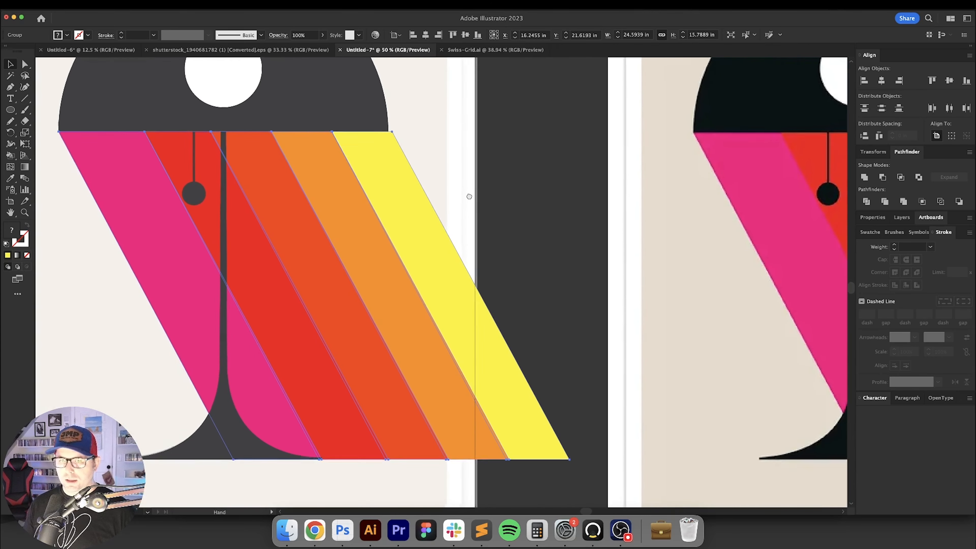
scroll(475, 202, down, 1)
click(513, 175)
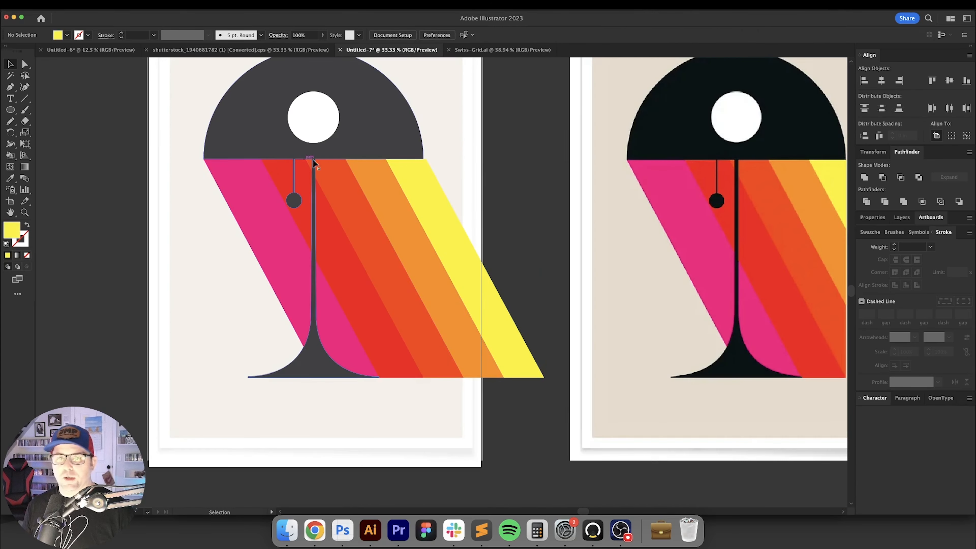
key(m)
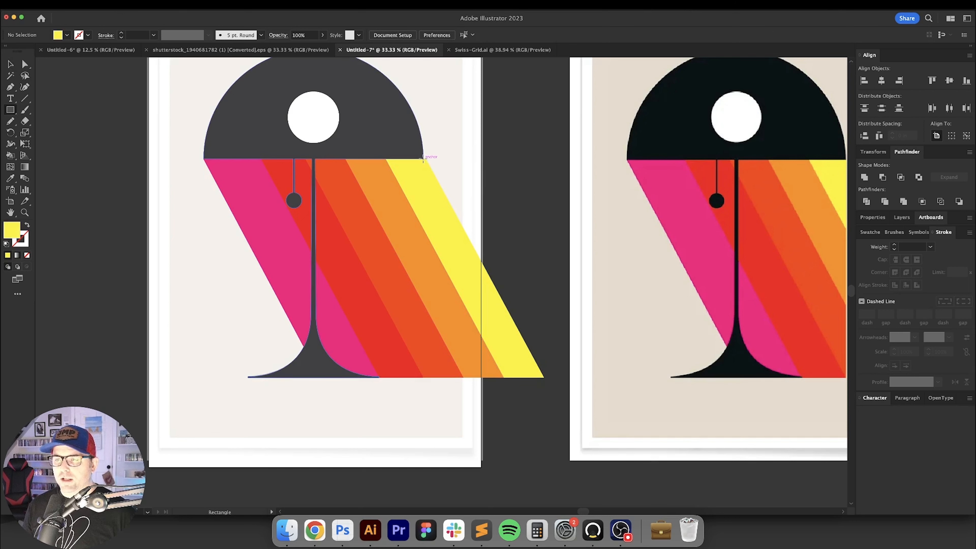
mouse_move(423, 159)
mouse_down()
mouse_move(486, 252)
mouse_move(554, 412)
mouse_up()
Divide the stripe group with the overlapping rectangle using Pathfinder.
key(v)
drag(497, 187, 407, 177)
shift+click(299, 173)
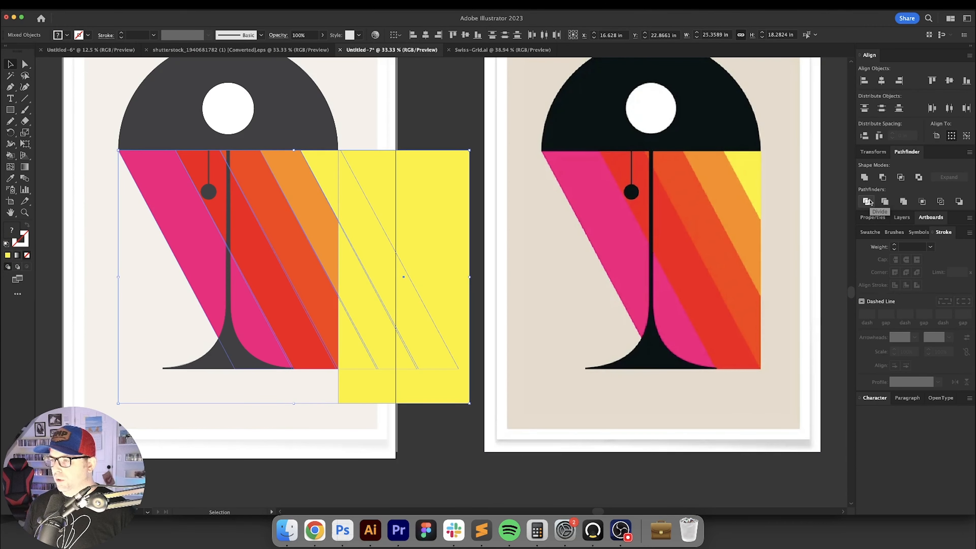
click(867, 202)
Delete the divided pieces beyond the dome's right edge so the stripes end flush with the lamp shade.
key(a)
click(374, 170)
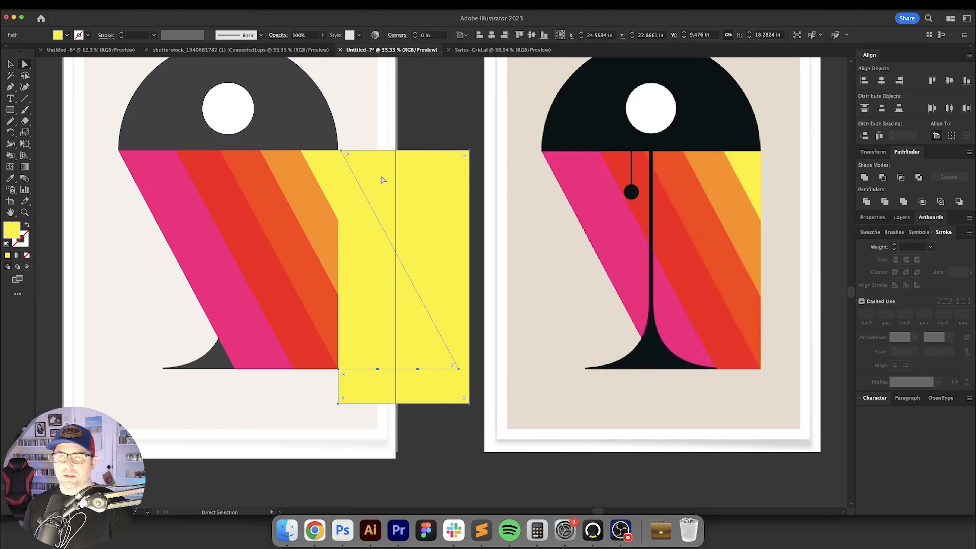
key(Delete)
click(374, 228)
key(Delete)
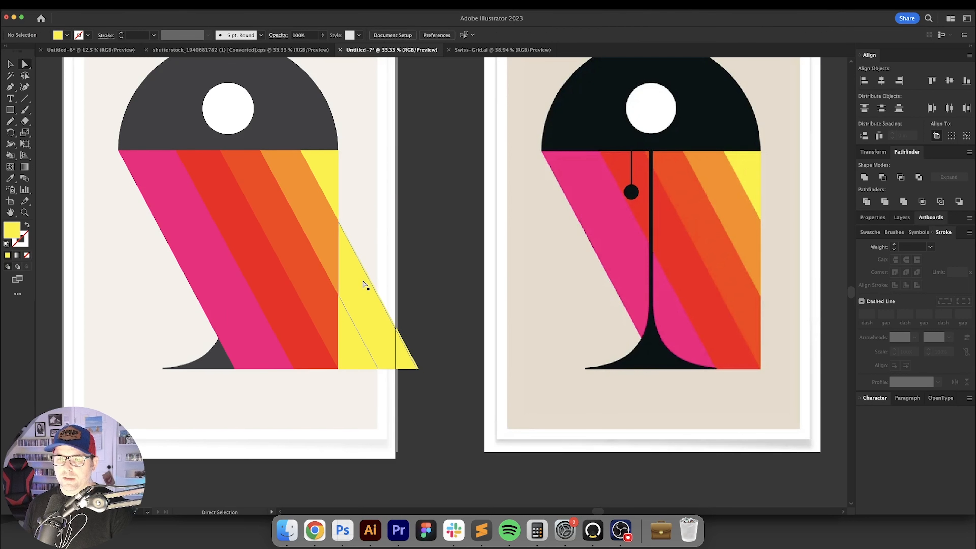
click(365, 286)
key(Delete)
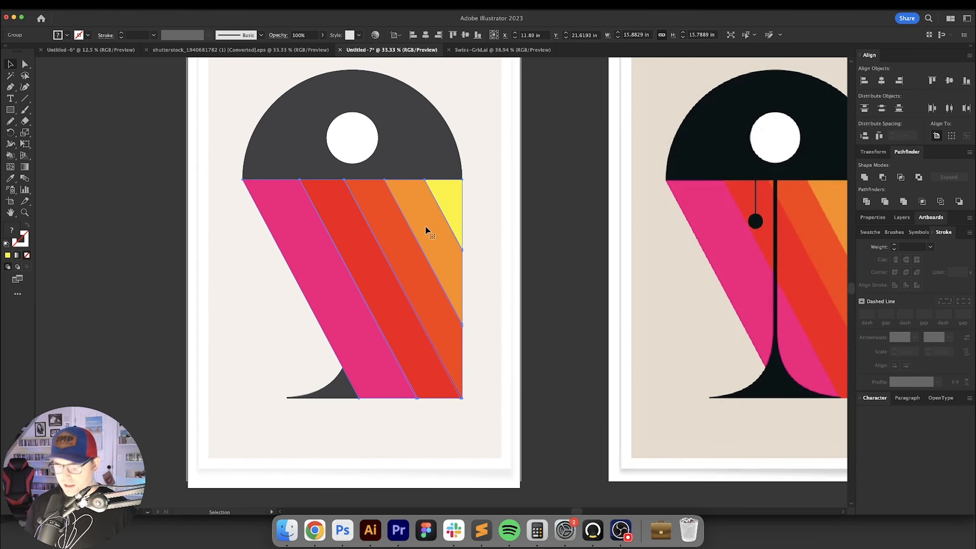
Move the trimmed stripe group behind the lamp's stem, base and pull cord.
key(super+shift+bracketleft)
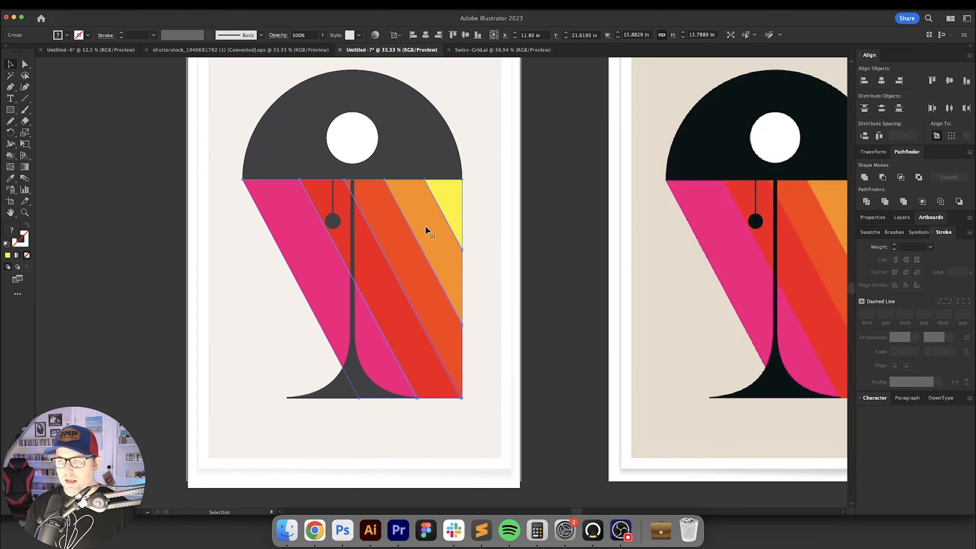
click(530, 236)
key(super+minus)
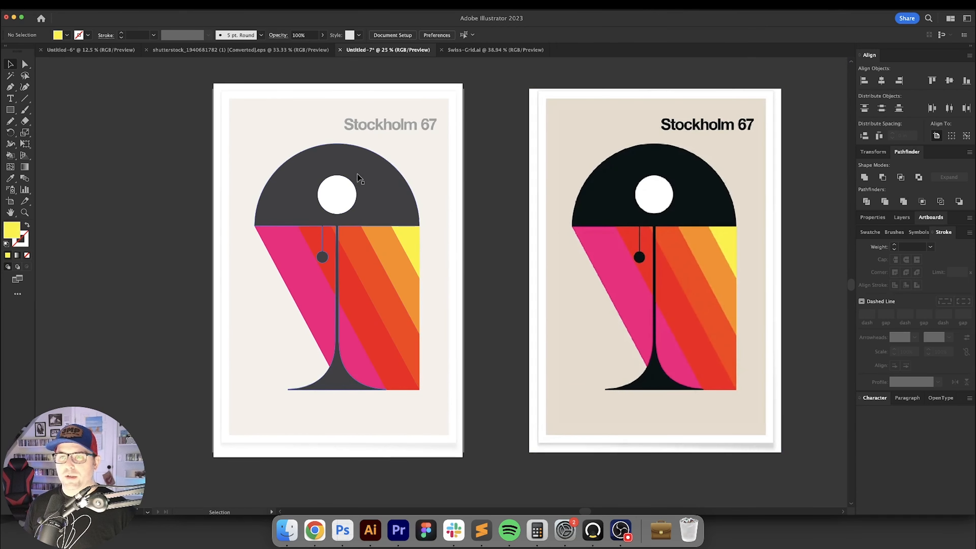
Fill the lamp shape with the black sampled from the poster copy's dome using the Eyedropper tool.
click(384, 204)
key(i)
click(624, 187)
key(v)
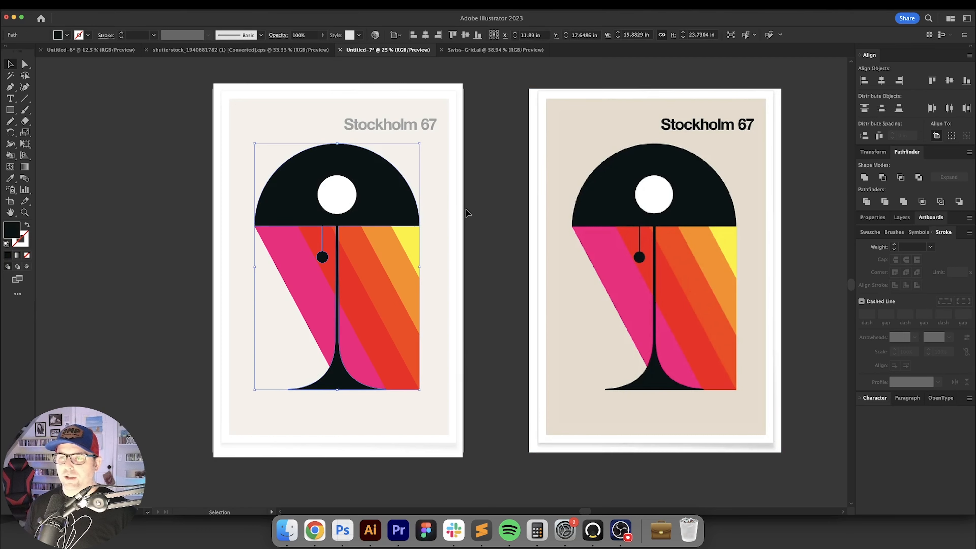
Set the lamp's fill to neutral dark gray 262626, with 0% saturation and 15% brightness.
scroll(480, 210, left, 3)
double_click(11, 230)
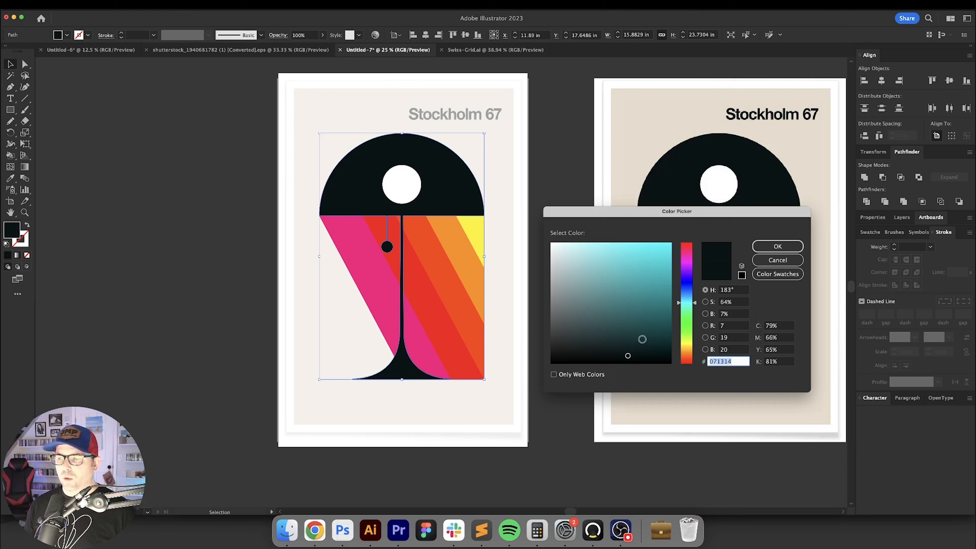
text(141616)
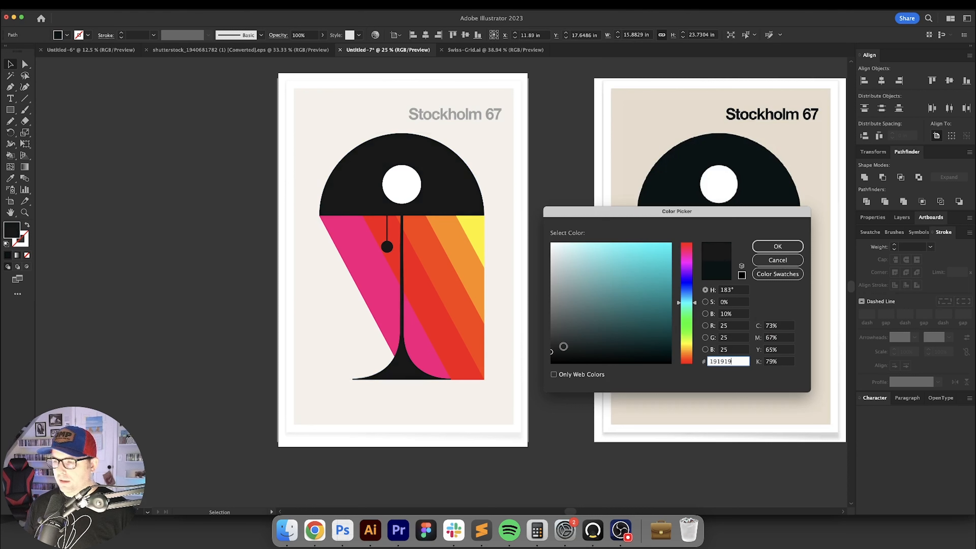
click(734, 314)
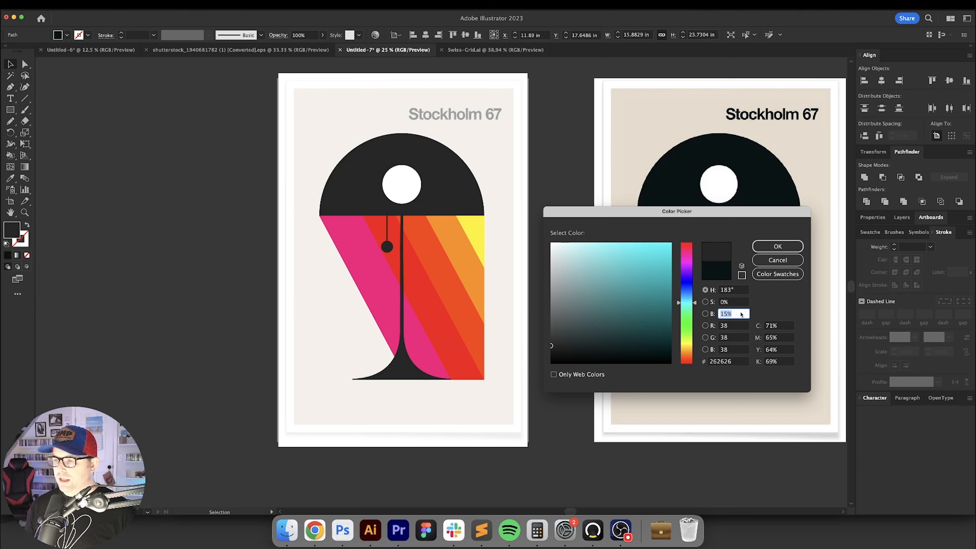
key(Return)
Add the text "Stockholm 67" and place it just below the faded title of the reference poster.
key(super+equal)
key(super+equal)
key(super+equal)
key(super+equal)
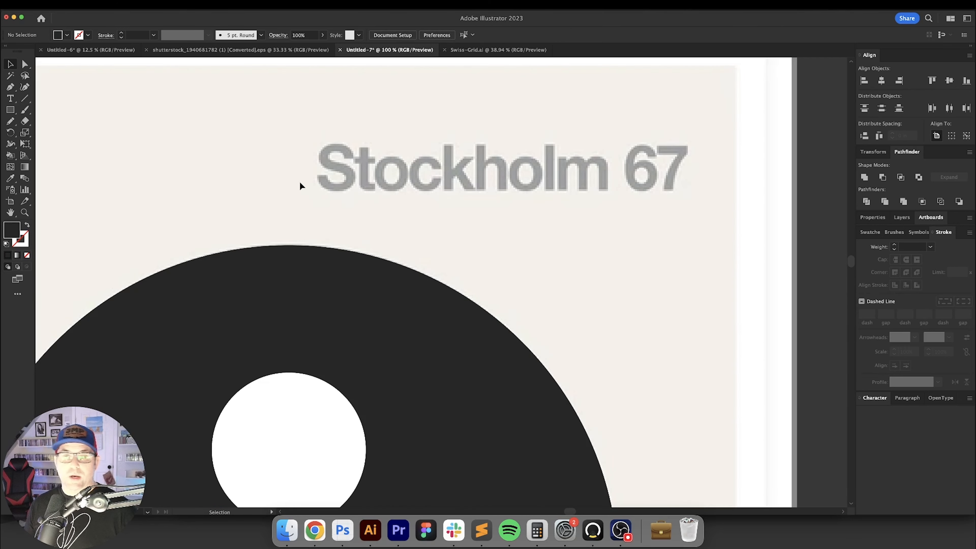
key(t)
click(300, 183)
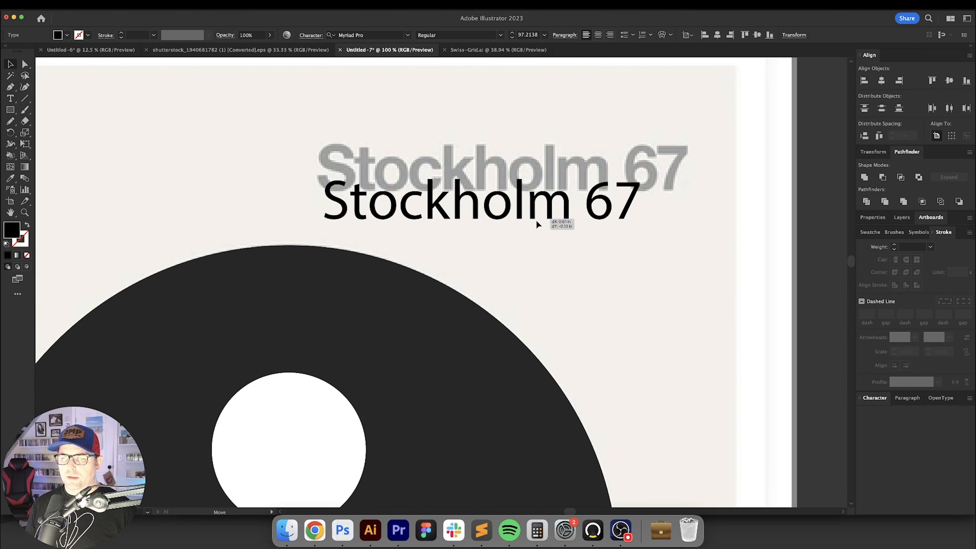
drag(555, 218, 574, 246)
Set the title text's font to Helvetica Bold.
click(386, 36)
text(helve)
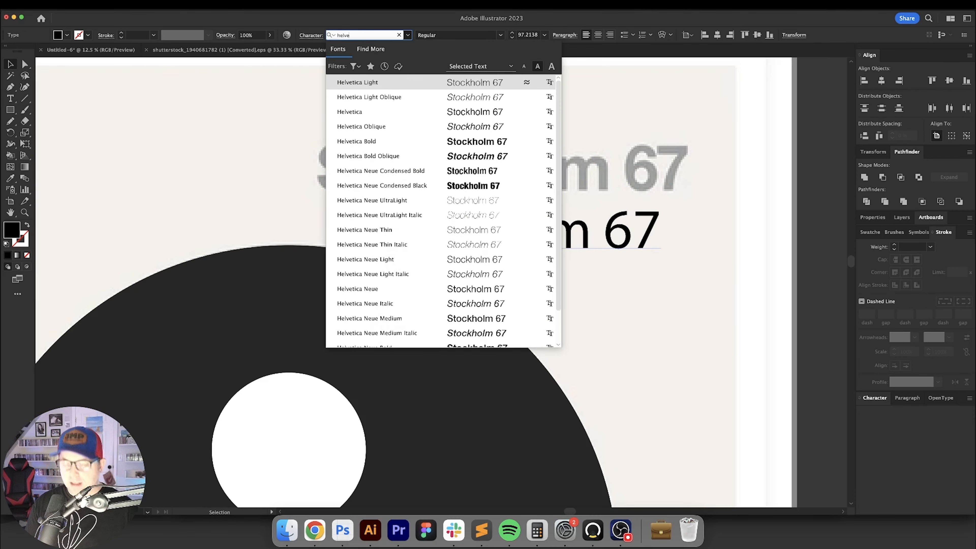
key(Down)
key(Down)
key(Down)
key(Down)
key(Up)
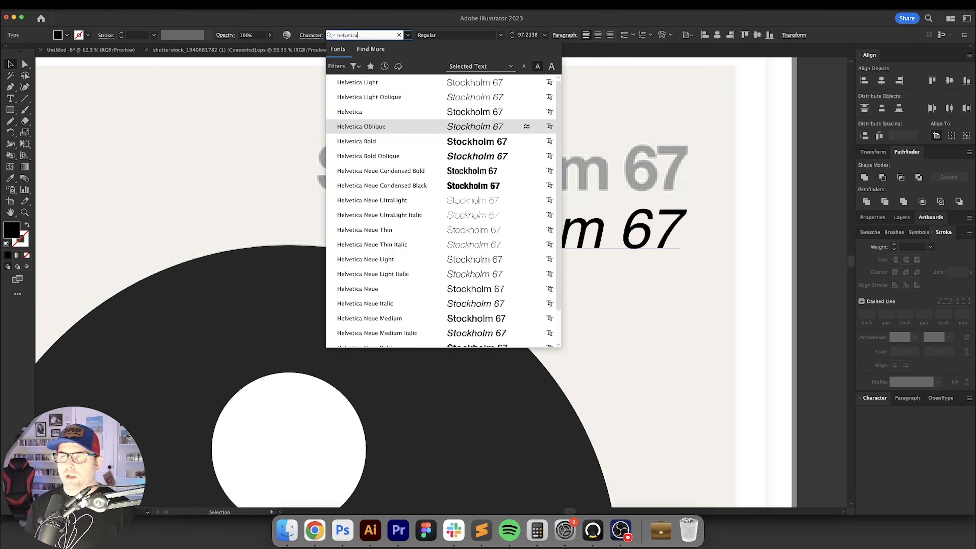
key(Down)
key(Return)
Lay the title text over the faded reference title, matching its left edge and letter height at about 113 pt.
drag(479, 235, 455, 174)
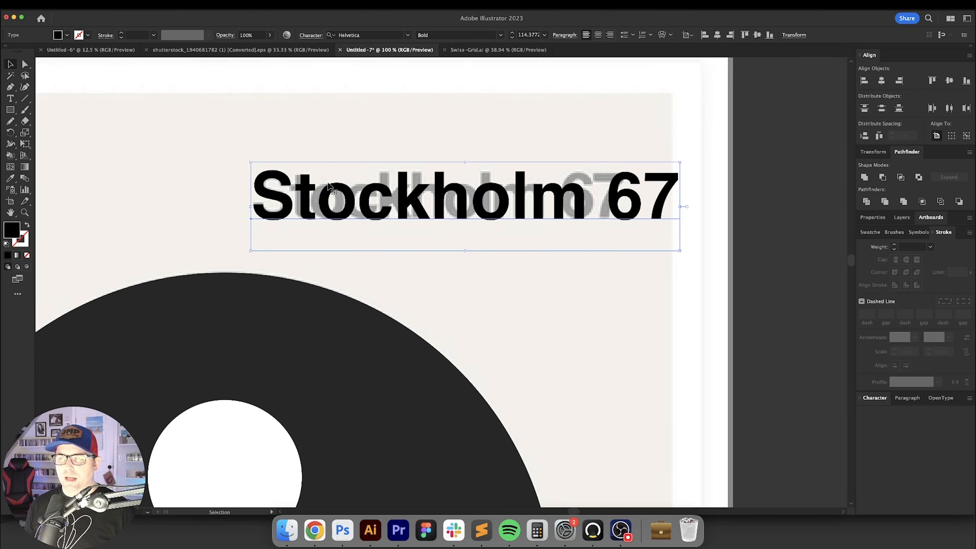
super+click(341, 192)
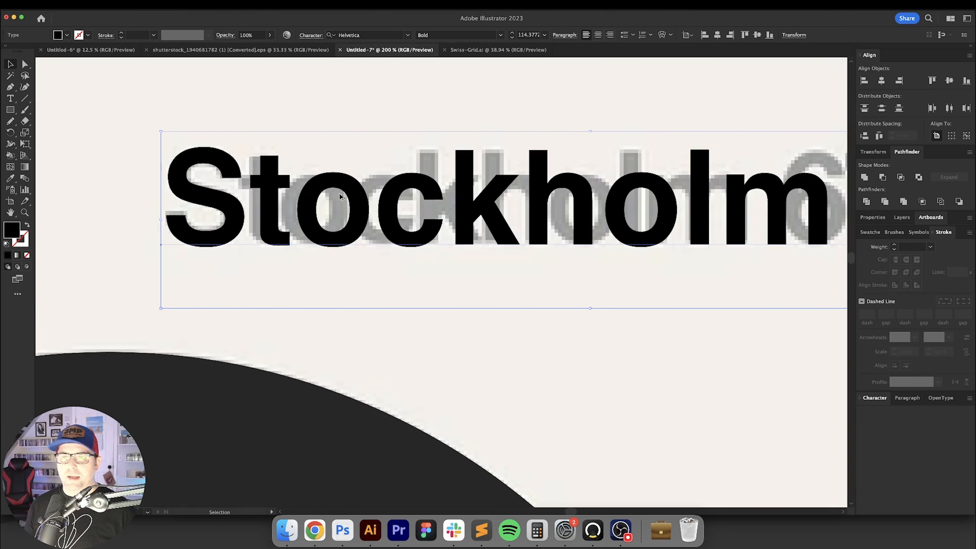
drag(341, 194, 481, 194)
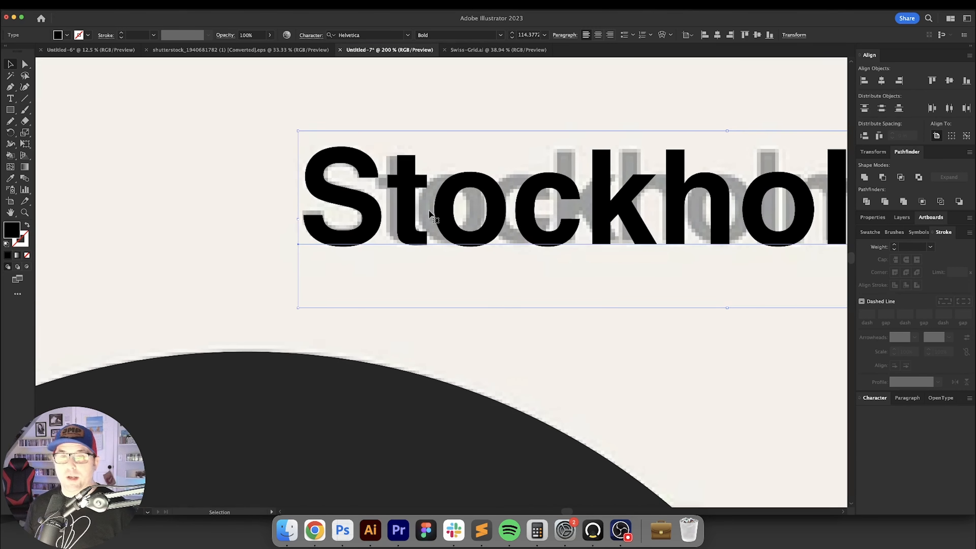
key(Up)
key(Up)
Set the kerning between the S and t of the title to -60.
double_click(391, 211)
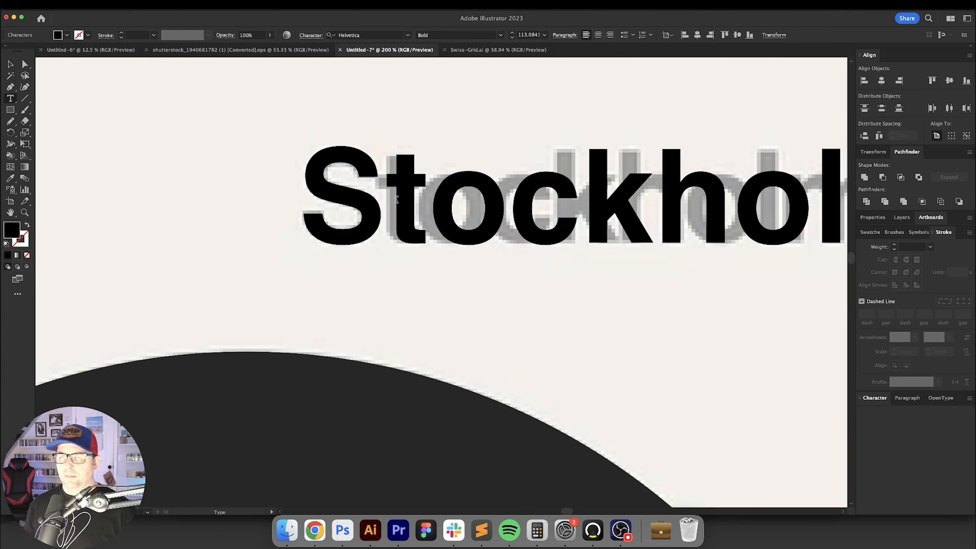
click(874, 398)
click(897, 301)
text(-60)
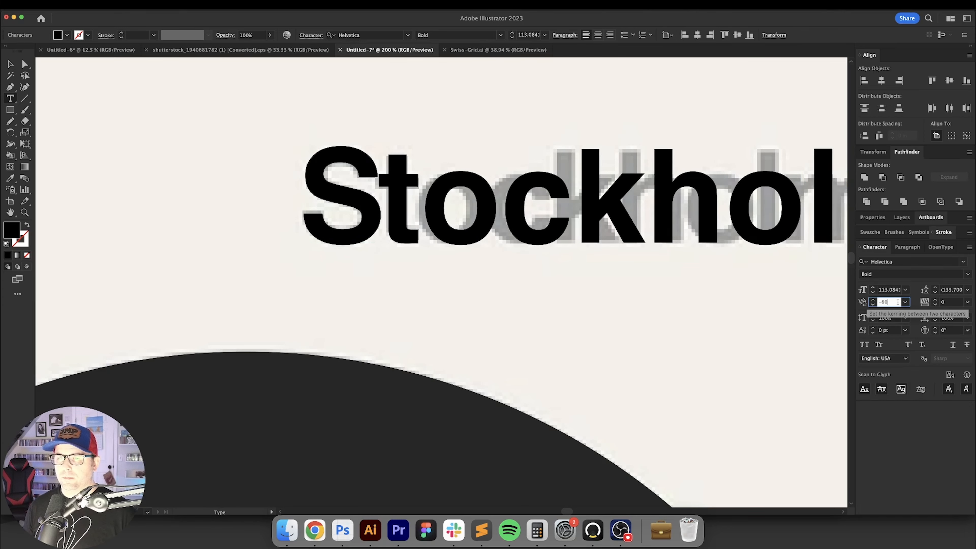
key(Return)
Tighten the kerning between the t and the first o of the title to match the reference.
key(Right)
click(898, 302)
key(Down)
key(Down)
key(Down)
key(Return)
Set the horizontal scale of the first o in the title to 94%.
key(shift+Left)
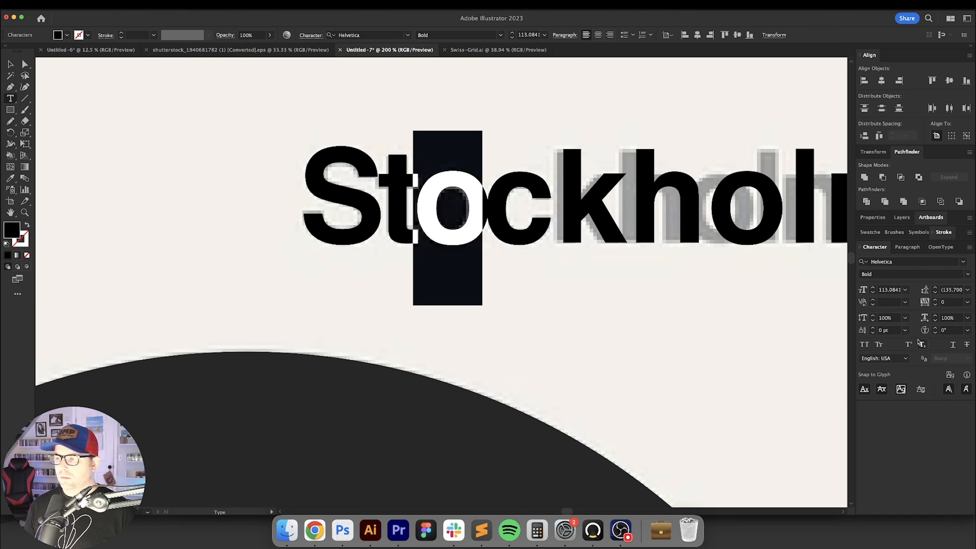
click(956, 318)
key(Down)
key(Down)
key(Down)
key(Down)
key(Down)
key(Down)
key(Return)
Loosen the kerning between o and c slightly and tighten it between c and k in the title.
key(Right)
click(896, 302)
key(Up)
key(Return)
key(Right)
click(896, 302)
key(Down)
key(Down)
key(Return)
key(Right)
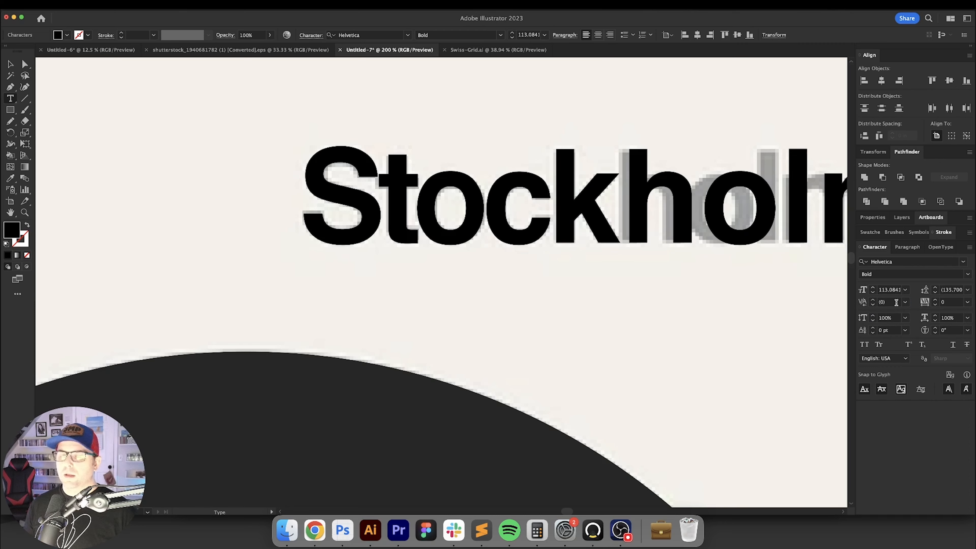
Move the title below the faded reference title to compare the lettering, and undo the move.
key(Escape)
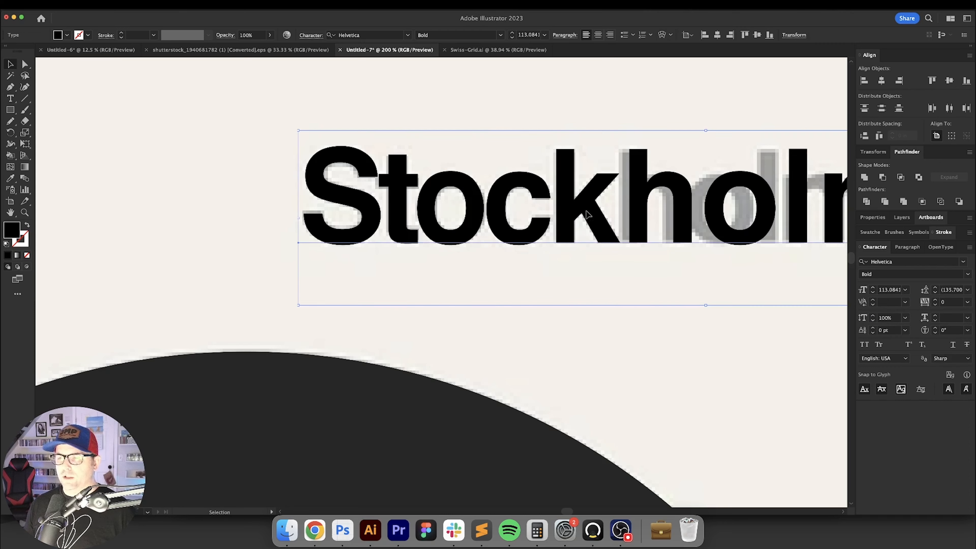
drag(587, 214, 597, 295)
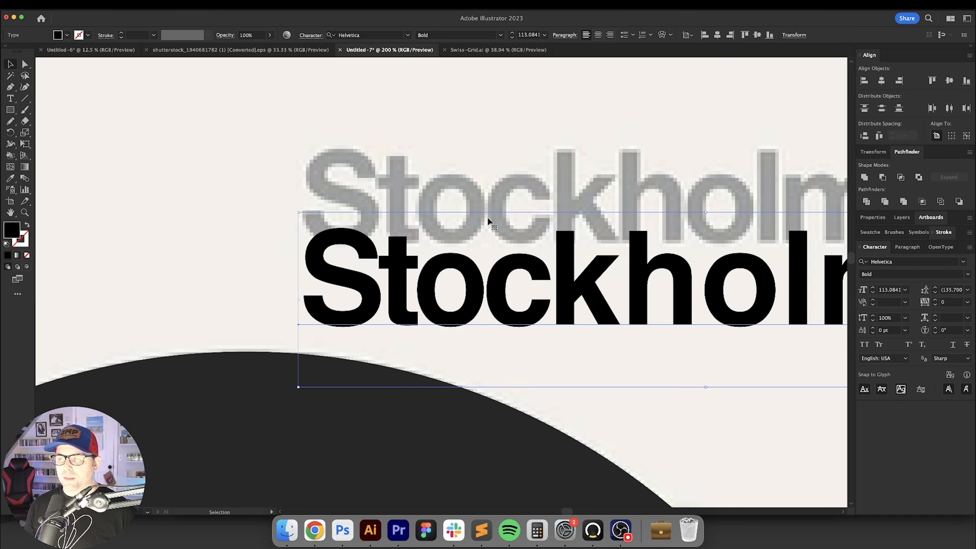
key(super+z)
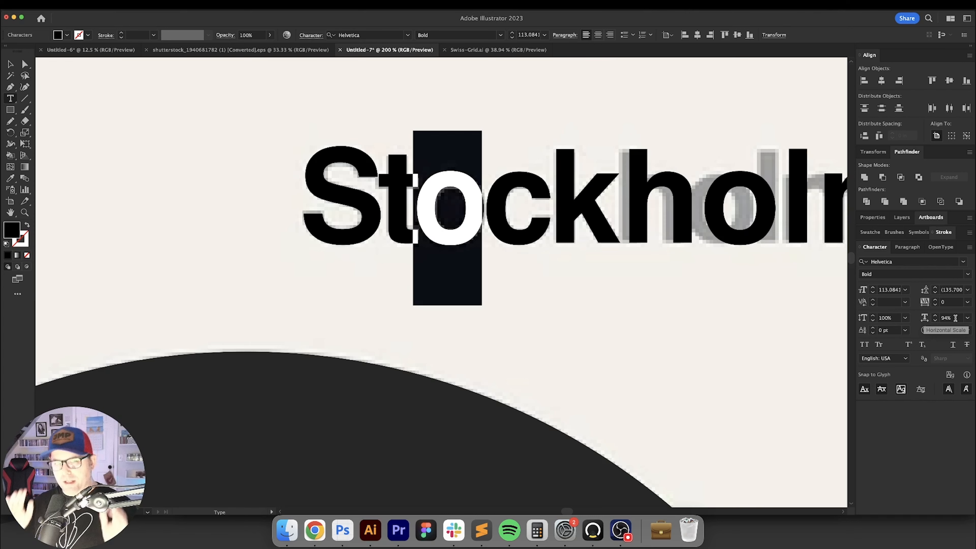
Tighten the kerning between the k and h of the title to match the reference.
click(889, 302)
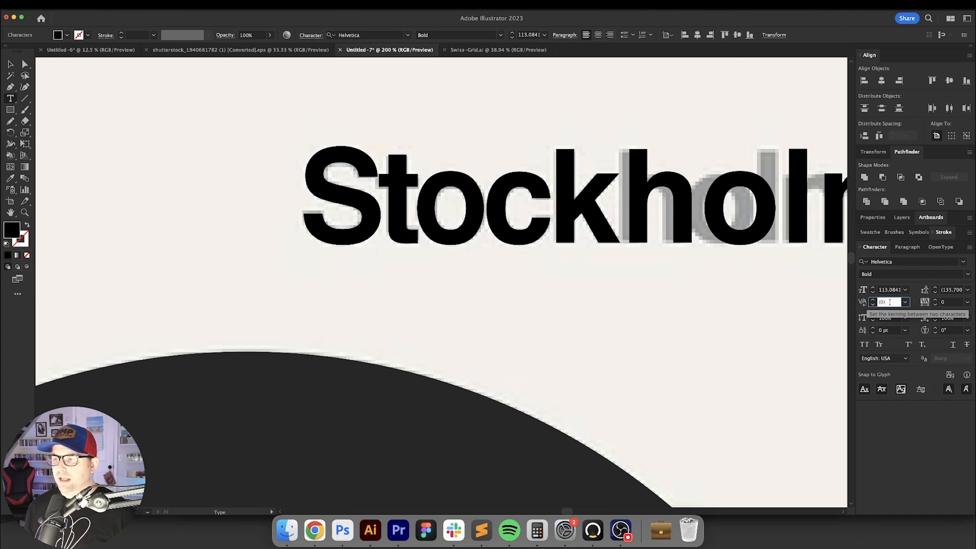
key(Down)
key(Down)
key(Down)
key(Down)
key(Down)
key(Down)
key(Return)
Replace the second o of the title with a copy of the narrowed first o and tighten the kerning before l and m.
scroll(441, 205, right, 2)
drag(407, 206, 366, 206)
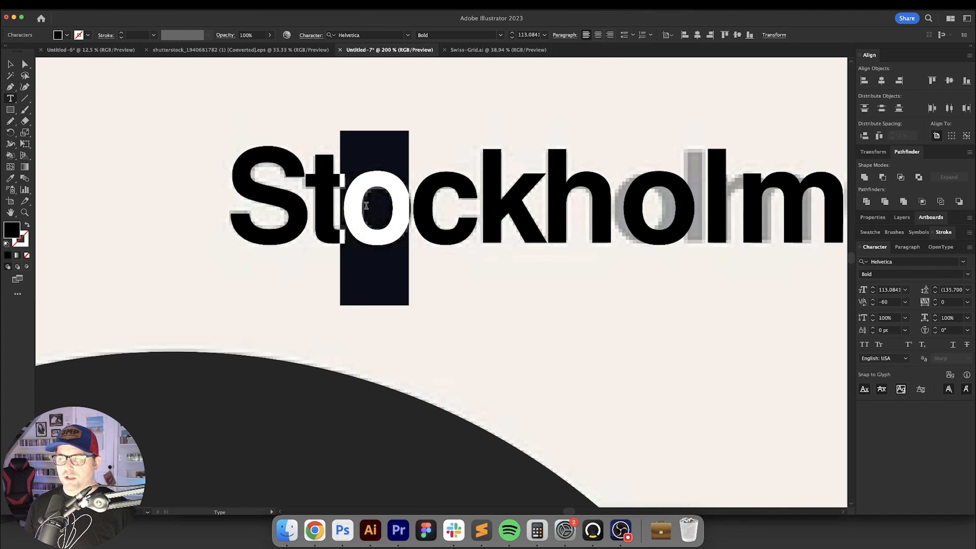
key(super+c)
drag(691, 206, 613, 206)
key(super+v)
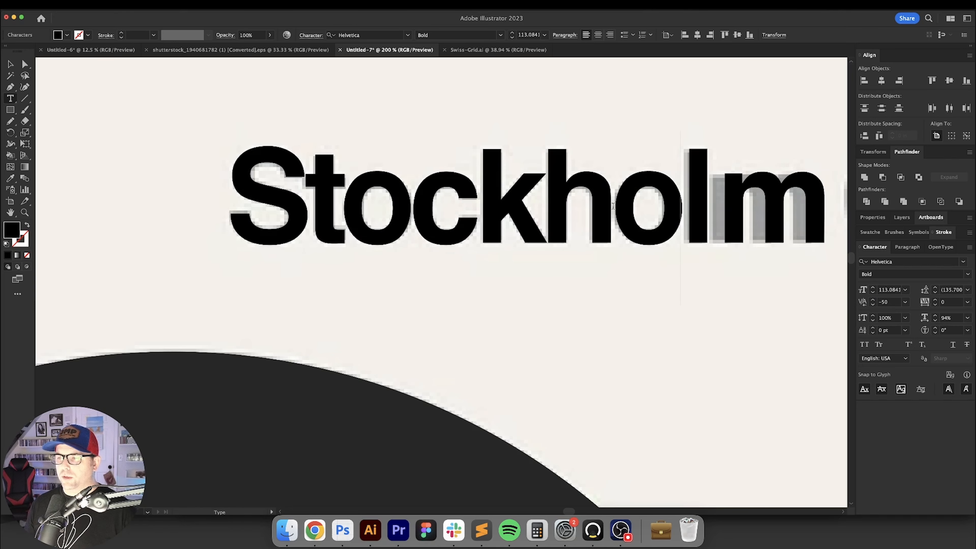
key(Escape)
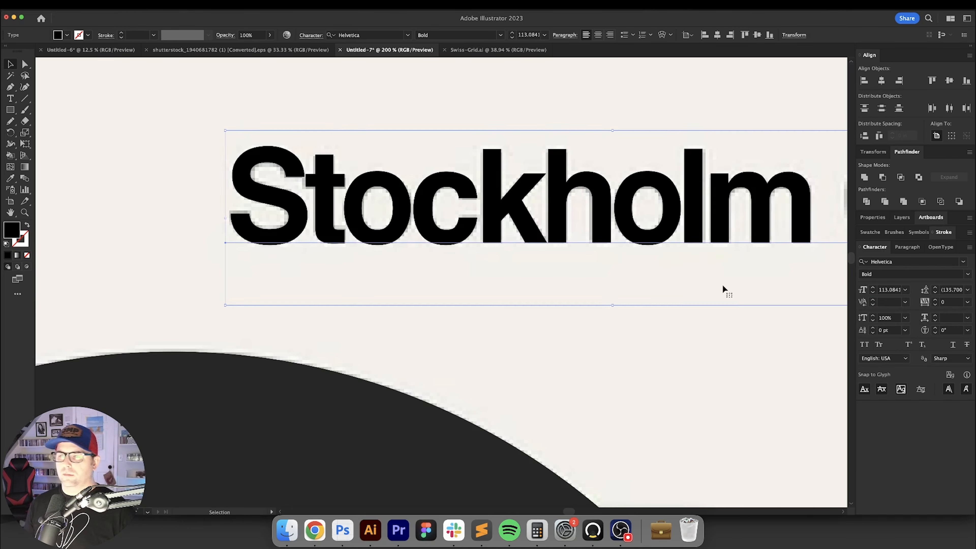
Deselect the title, then unlock and delete the faded reference poster beneath the vector artwork.
scroll(724, 290, right, 5)
key(super+0)
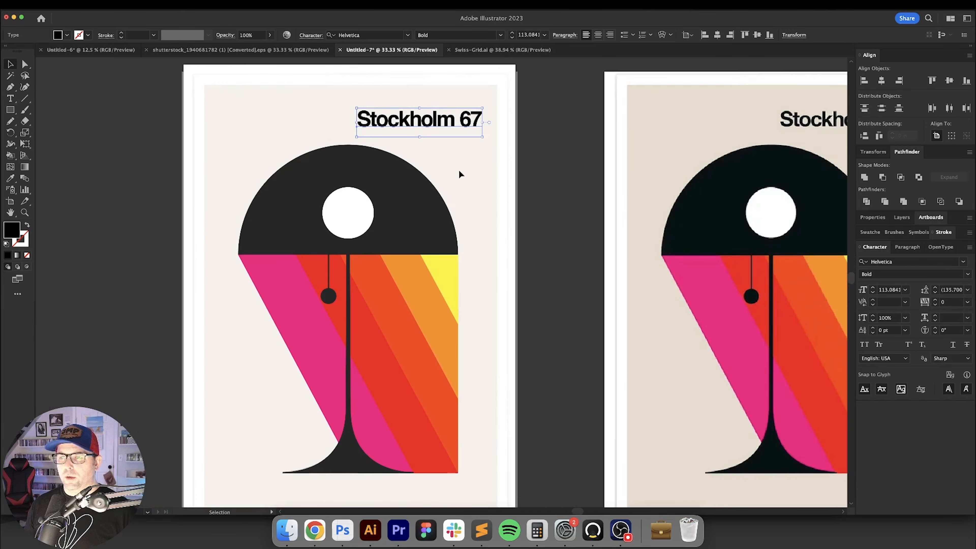
scroll(481, 197, down, 1)
drag(481, 200, 544, 200)
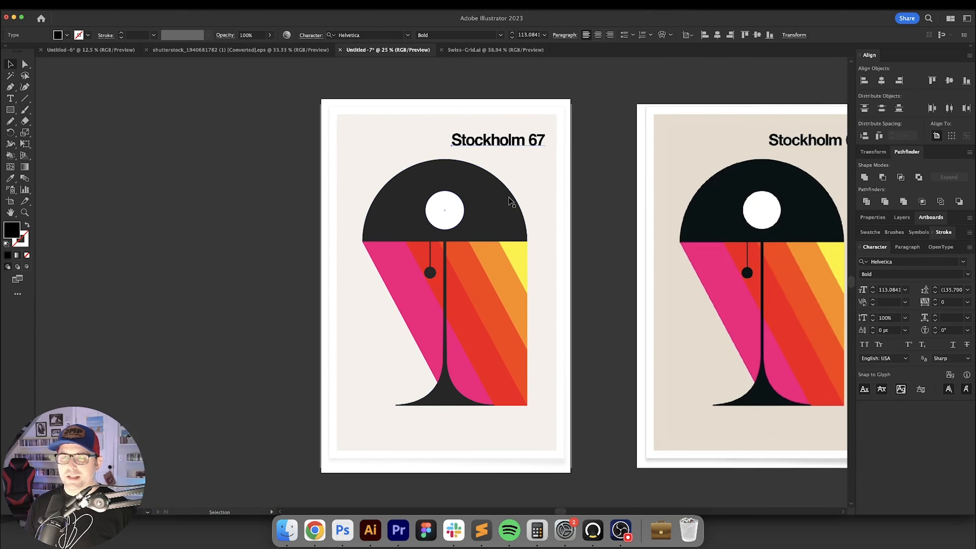
click(323, 166)
drag(392, 146, 266, 126)
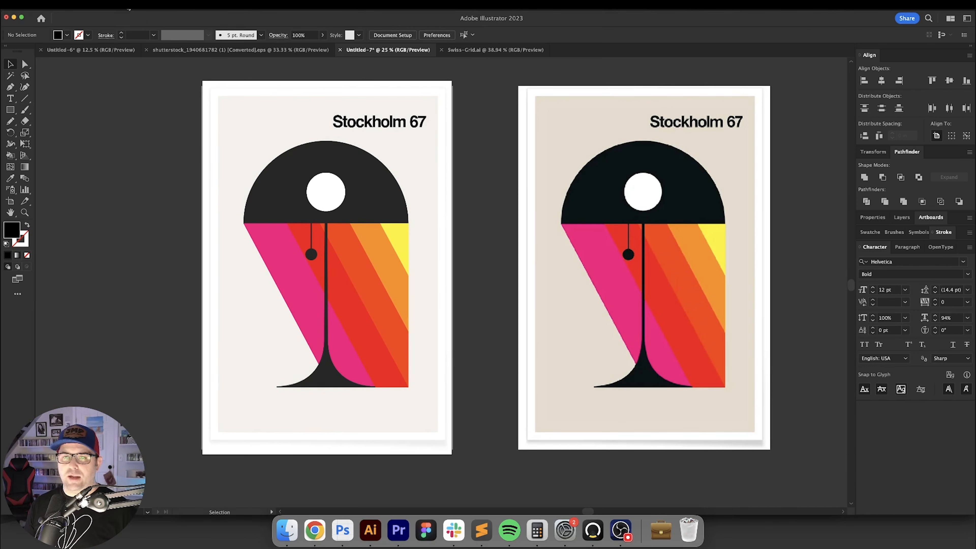
click(94, 4)
click(252, 135)
key(Delete)
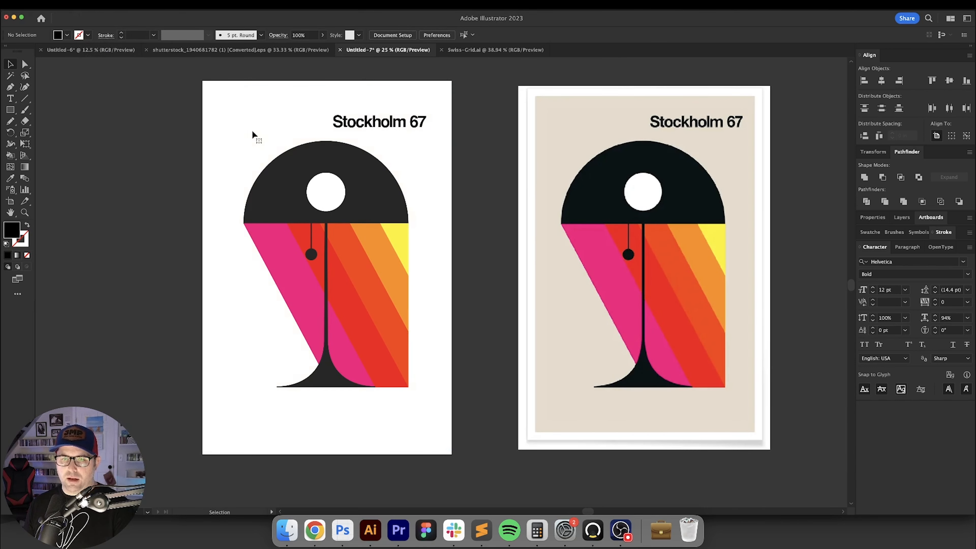
Draw a background rectangle, set it to X 1 in, Y 1 in, 22 in wide and 34 in high, and send it behind the artwork.
drag(458, 144, 492, 148)
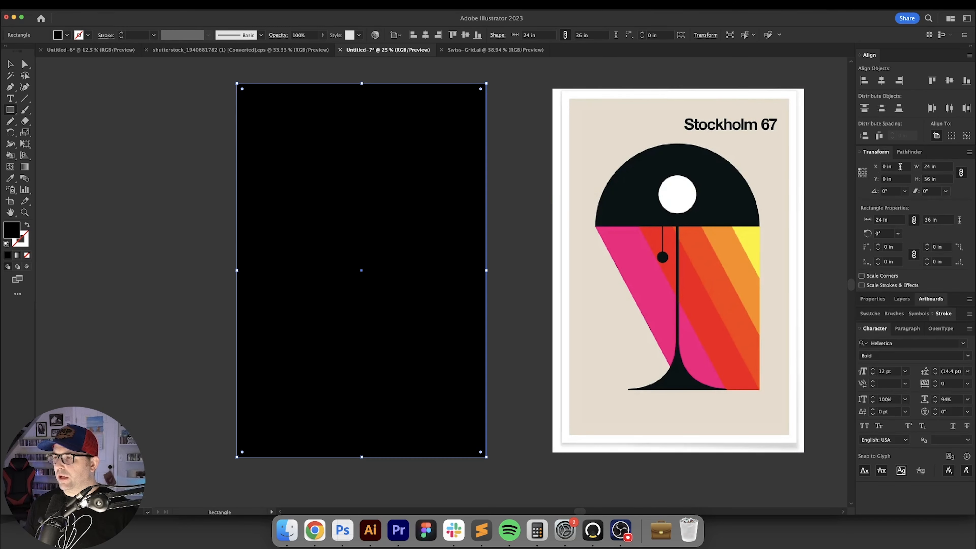
click(900, 166)
text(1)
key(Tab)
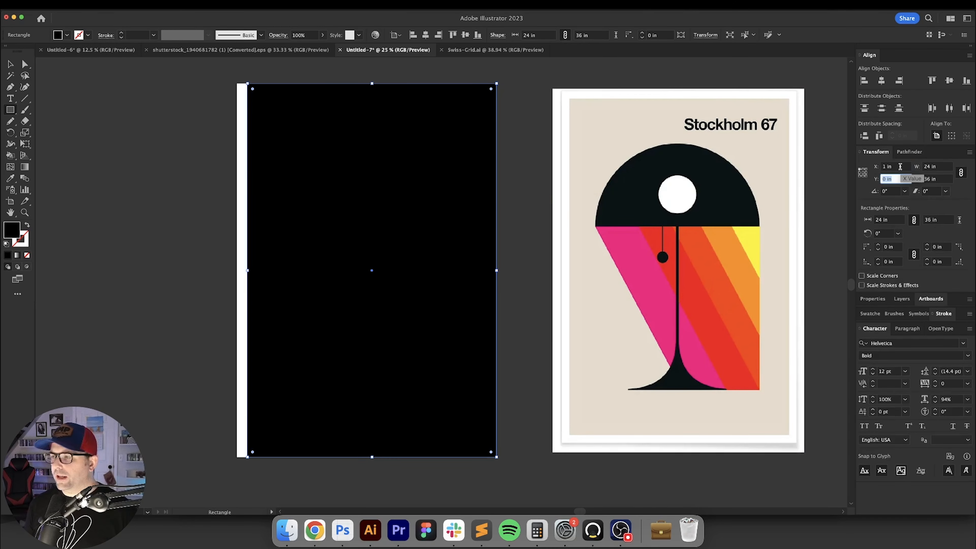
text(1)
key(Return)
key(shift+super+bracketleft)
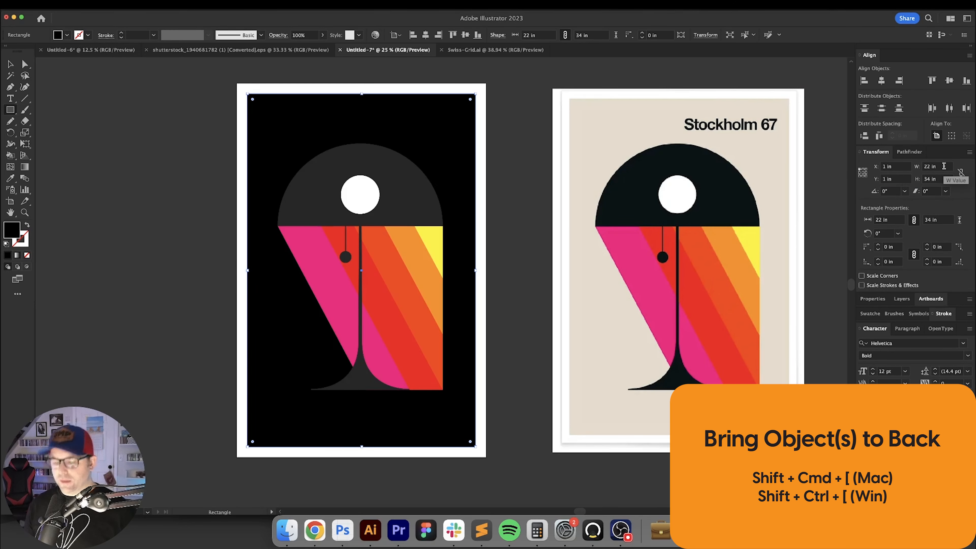
Fill the background rectangle with the beige sampled from the reference poster and deselect it.
key(i)
click(594, 135)
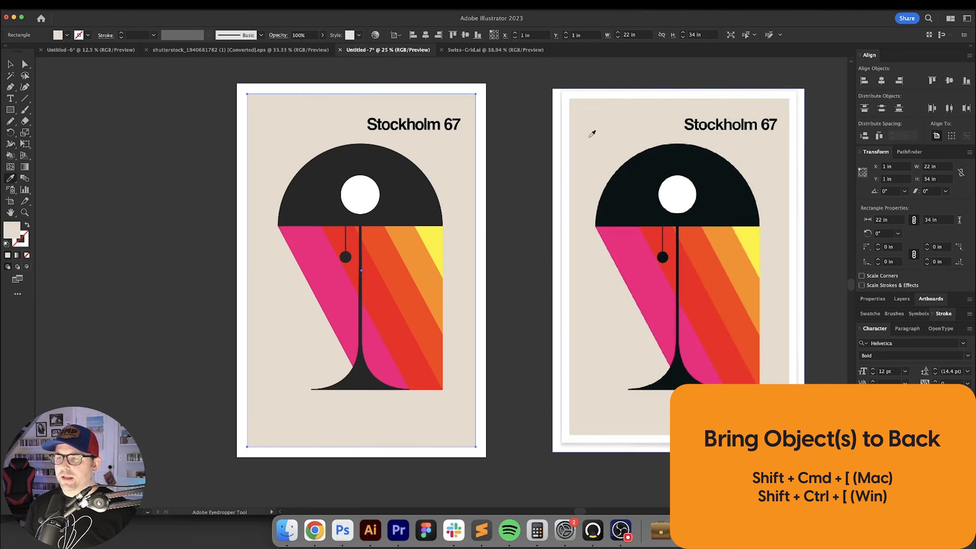
key(v)
click(531, 192)
Draw a rectangle with no fill or stroke covering the whole artboard.
key(m)
scroll(542, 196, left, 3)
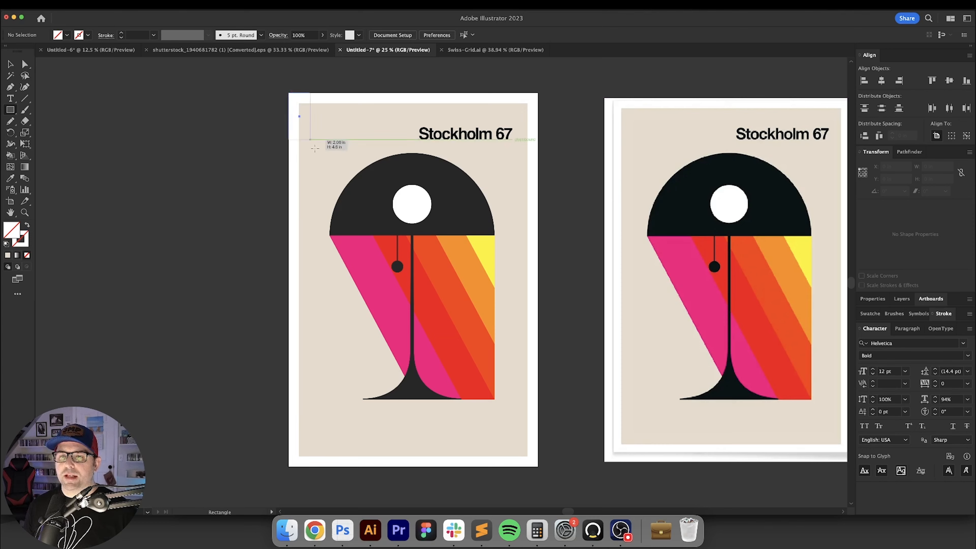
drag(314, 148, 517, 461)
Select all the poster artwork on the artboard, including the unfilled full-size rectangle.
key(v)
drag(267, 70, 392, 287)
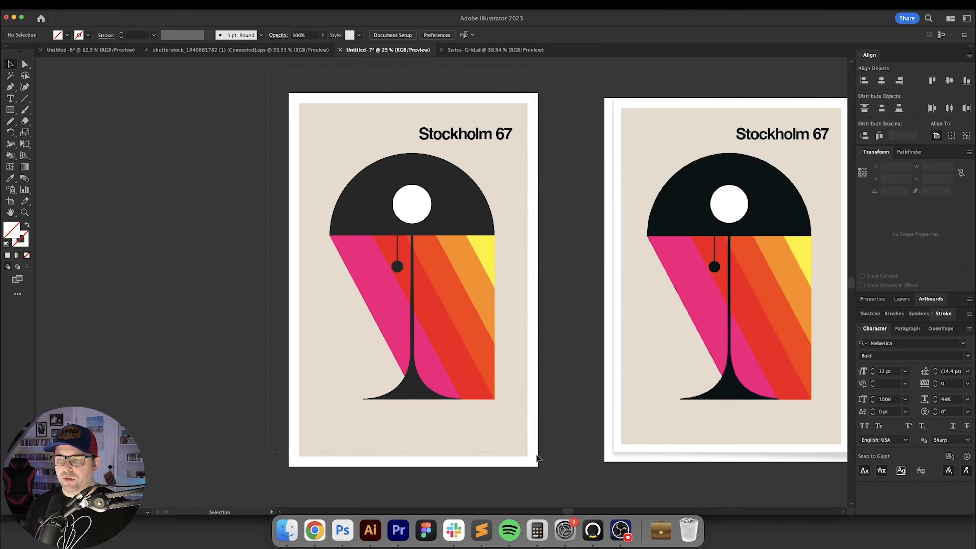
click(276, 90)
drag(553, 476, 562, 475)
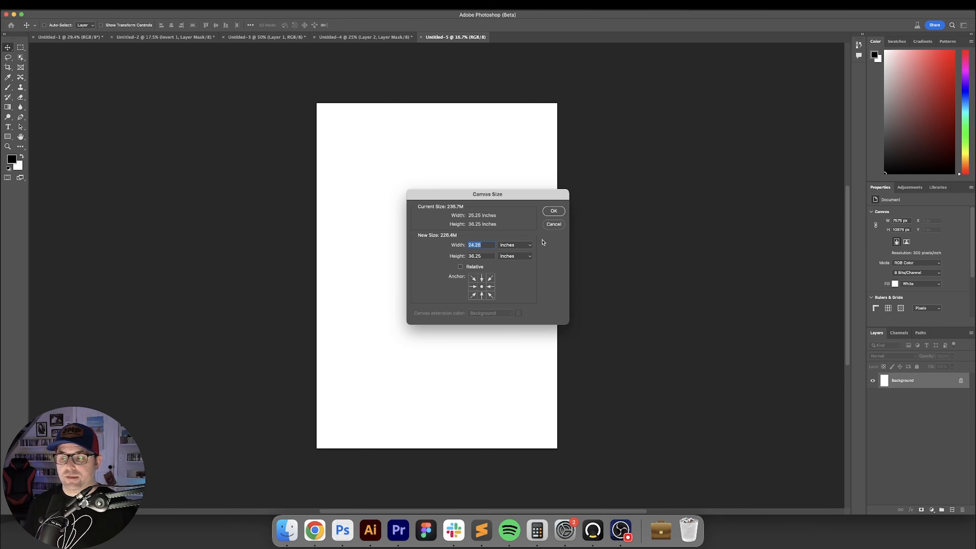
In Photoshop, set the canvas size to 24.25 by 36.25 inches and paste the poster artwork as a Smart Object.
key(Return)
key(super+v)
click(474, 240)
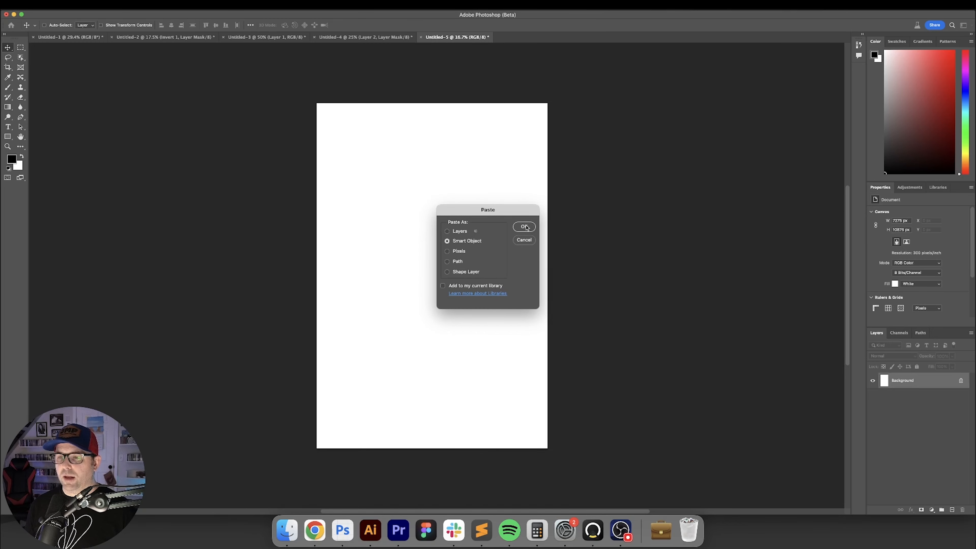
click(525, 226)
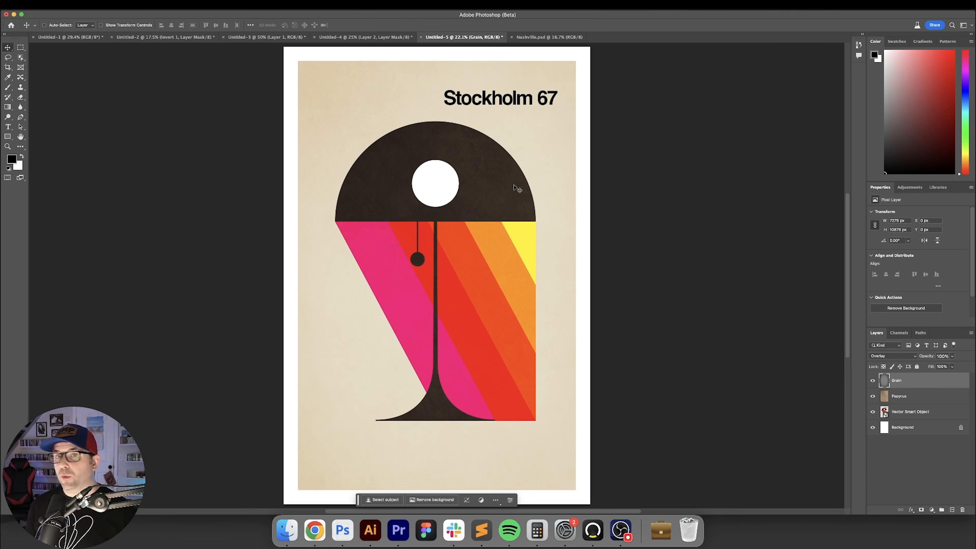
Delete the existing Grain layer and add a new layer named Grain above the Papyrus layer.
scroll(480, 194, up, 6)
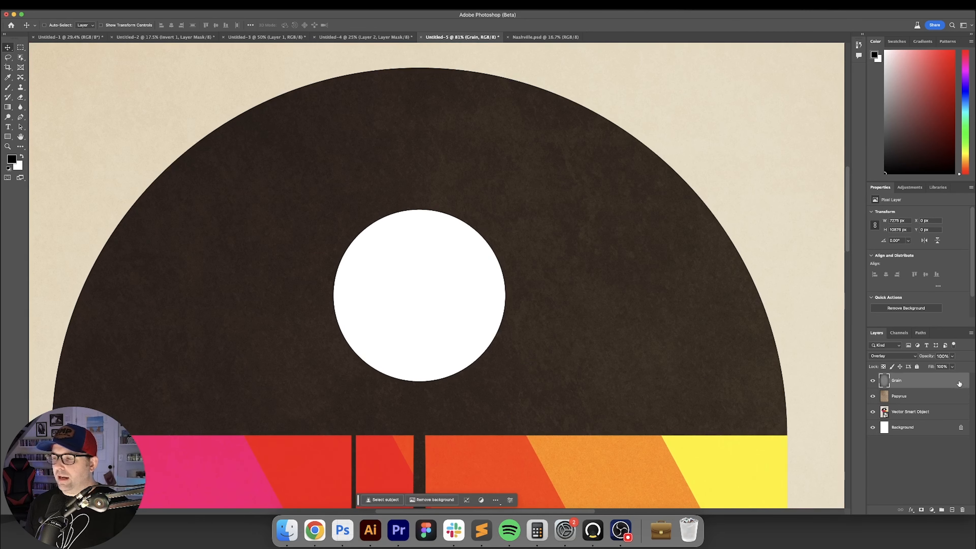
key(Delete)
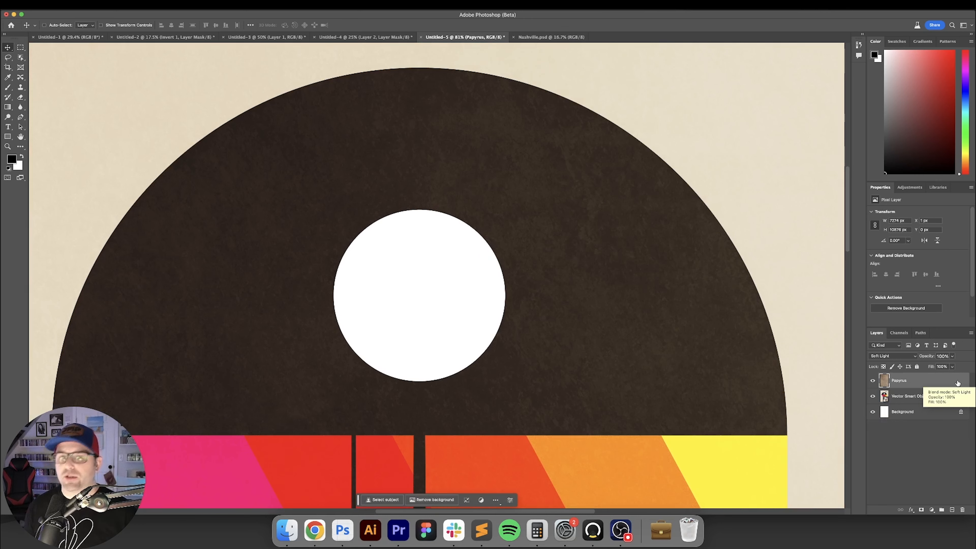
key(super+shift+n)
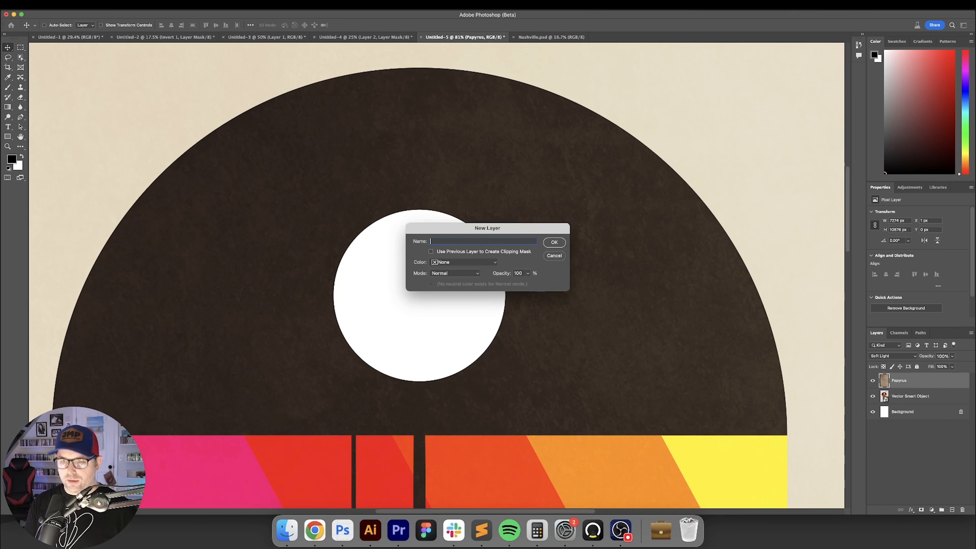
text(Grain)
key(Return)
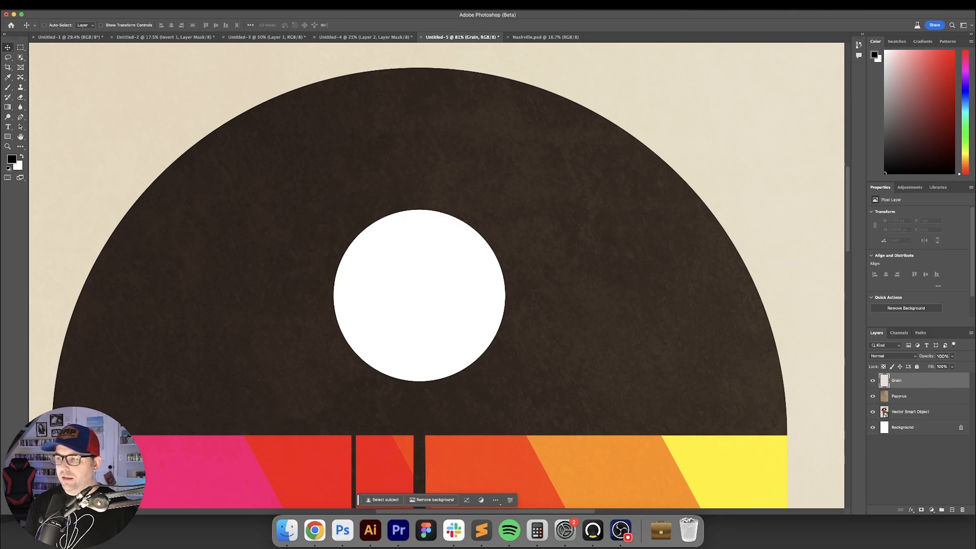
Fill the Grain layer with 50% Gray in Normal mode at 100% opacity.
key(shift+BackSpace)
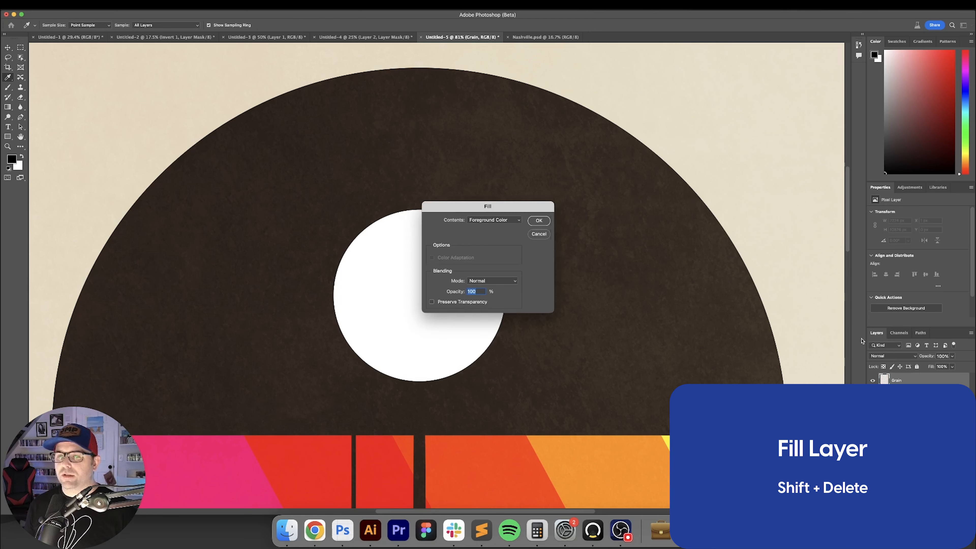
click(499, 220)
click(495, 284)
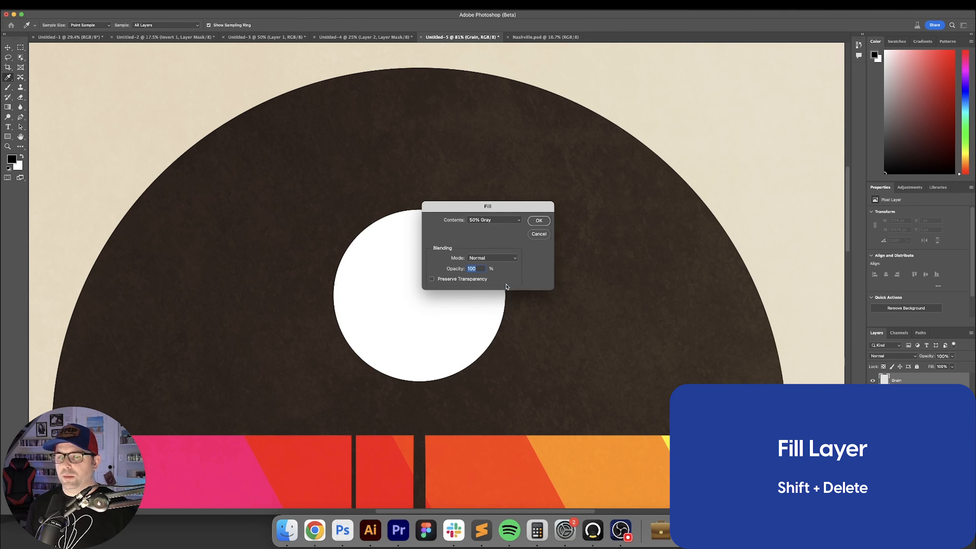
key(Return)
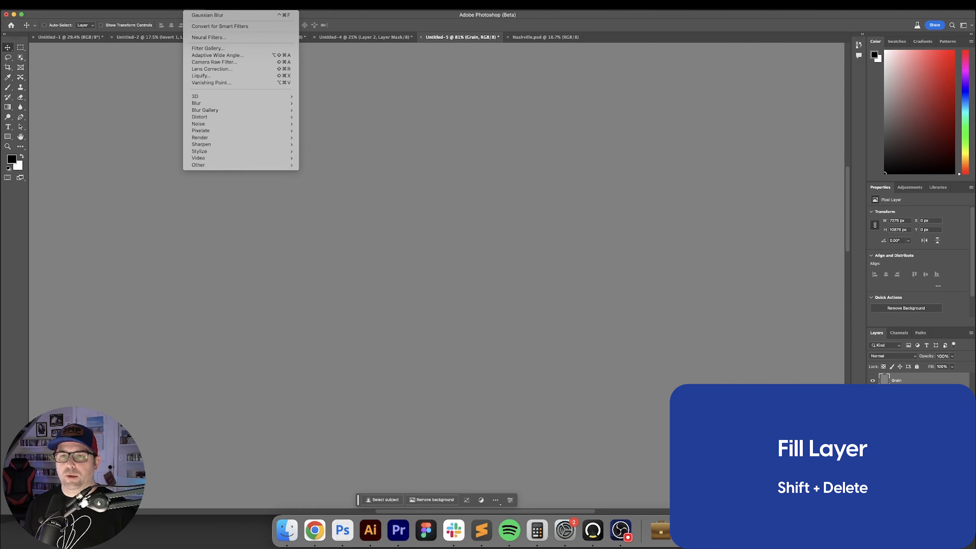
Apply the Camera Raw filter to the Grain layer with Grain 50 and Vignetting -50.
click(214, 62)
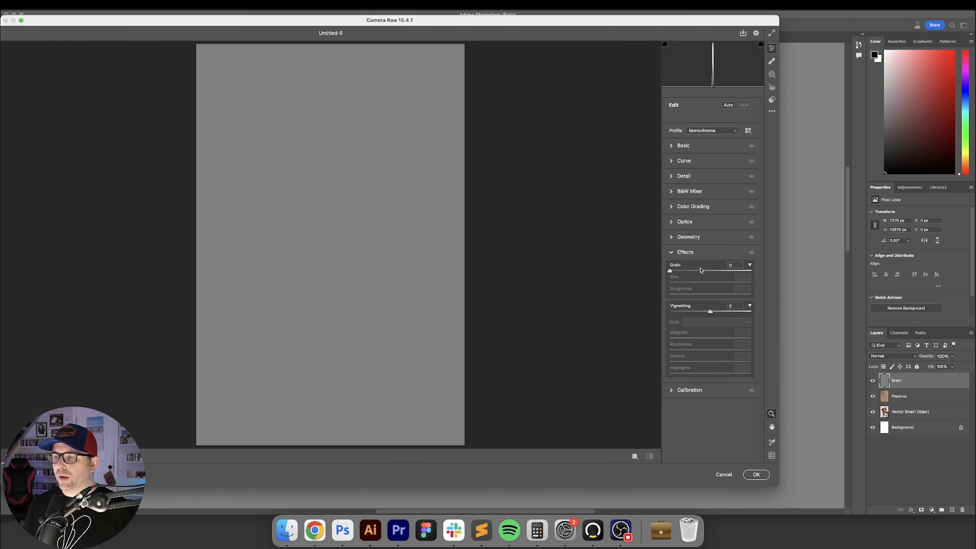
drag(700, 270, 705, 271)
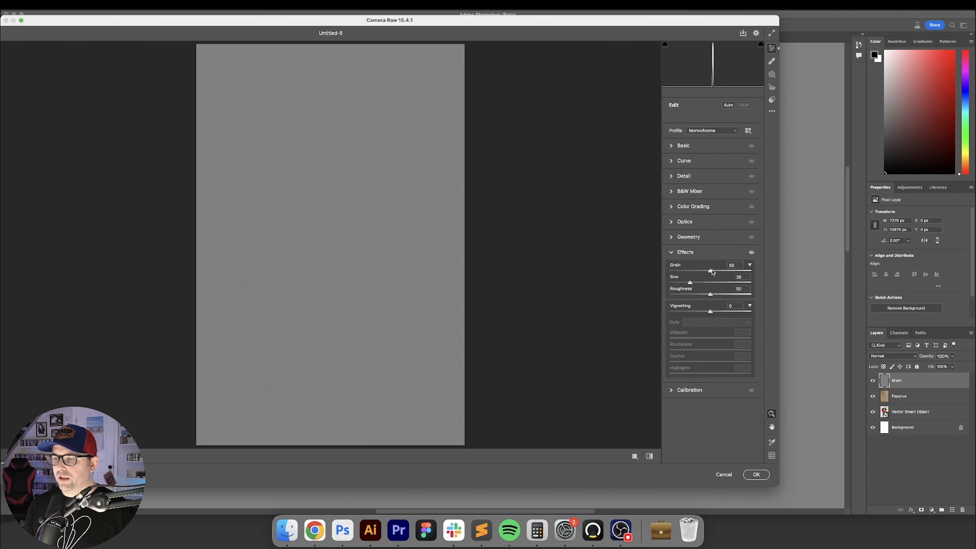
drag(710, 312, 691, 312)
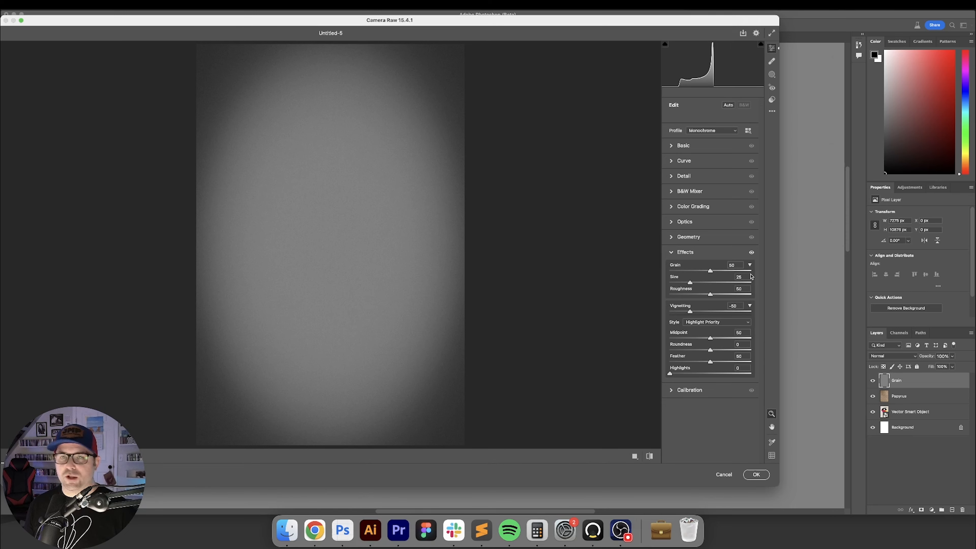
click(756, 474)
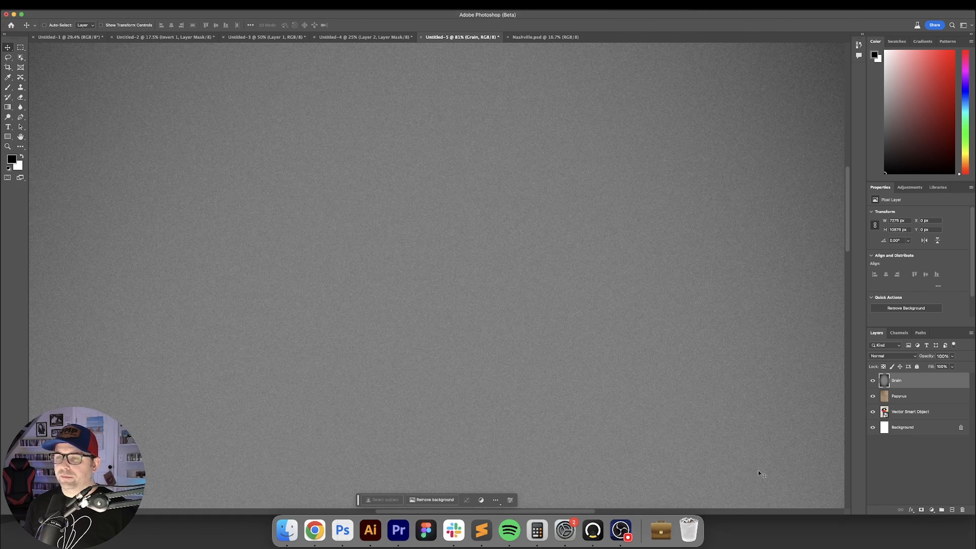
Set the blend mode of the Grain layer to Overlay.
click(895, 357)
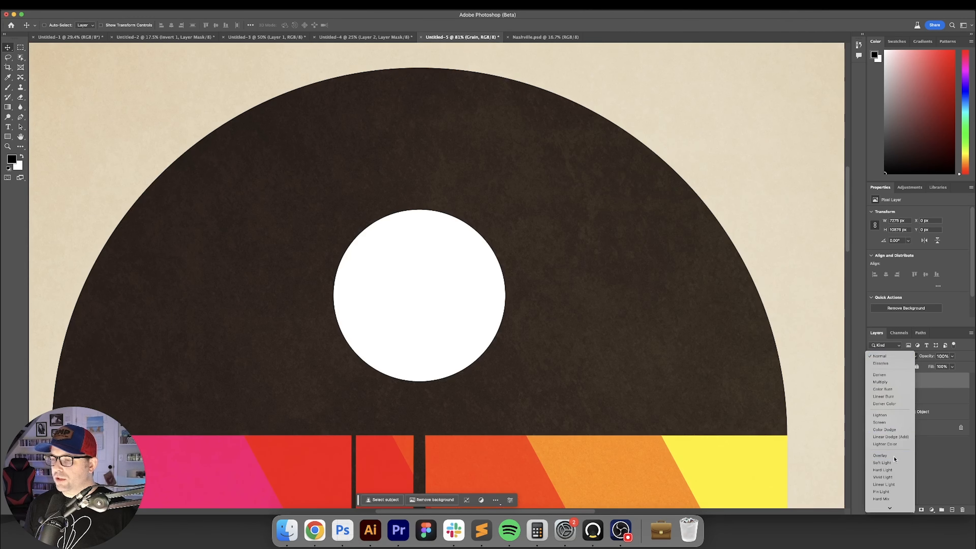
click(883, 457)
scroll(665, 299, up, 5)
scroll(664, 299, right, 2)
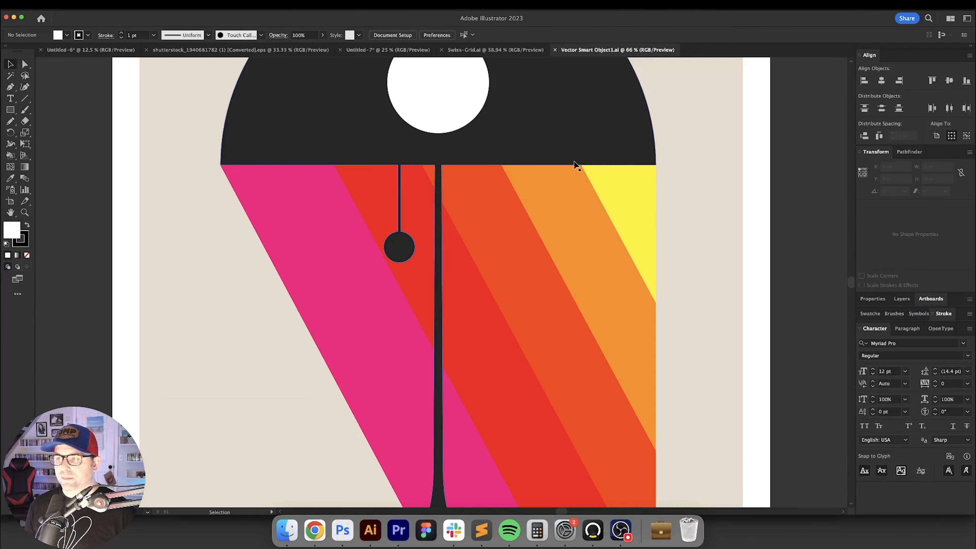
In the Smart Object's Illustrator file, recolor the Stockholm 67 title with the lampshade's dark gray, save, and return to Photoshop.
scroll(577, 165, up, 6)
scroll(577, 165, right, 2)
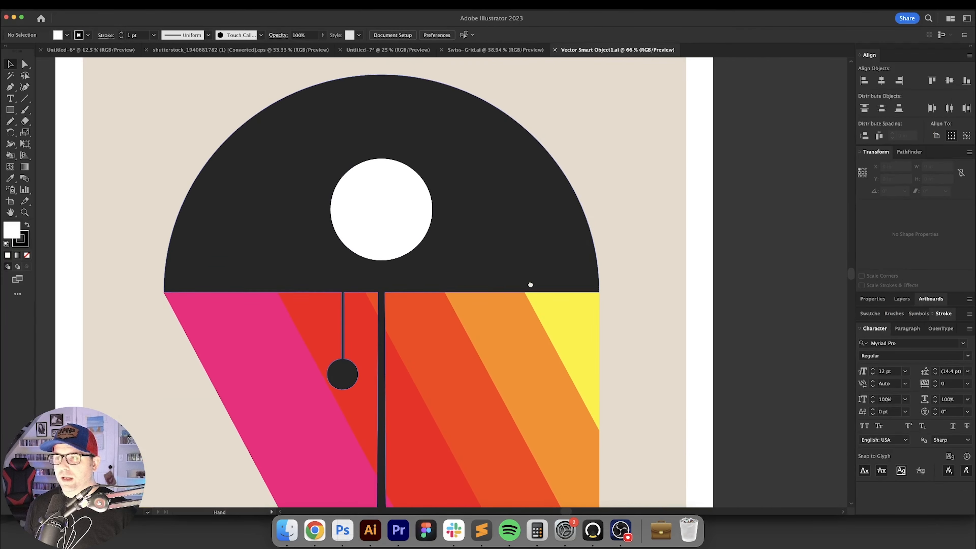
click(524, 162)
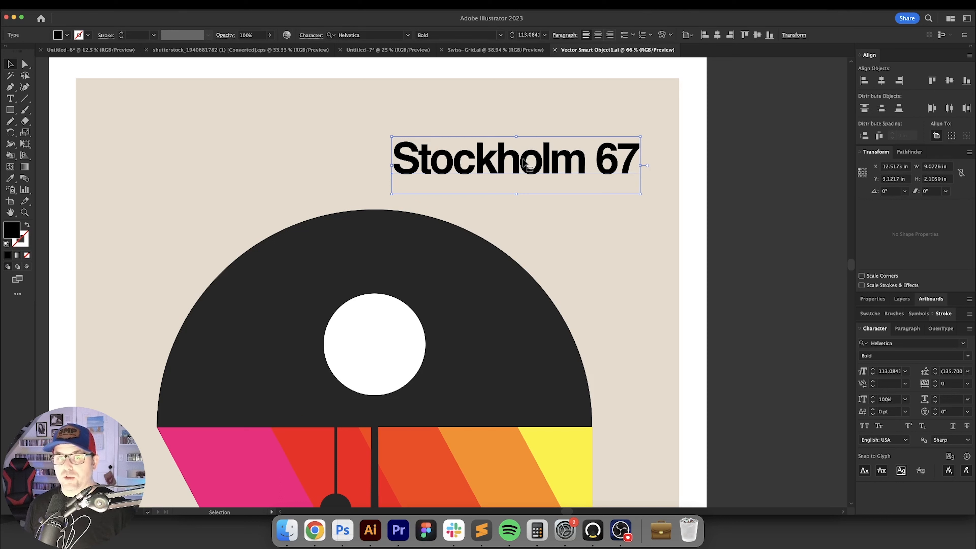
key(i)
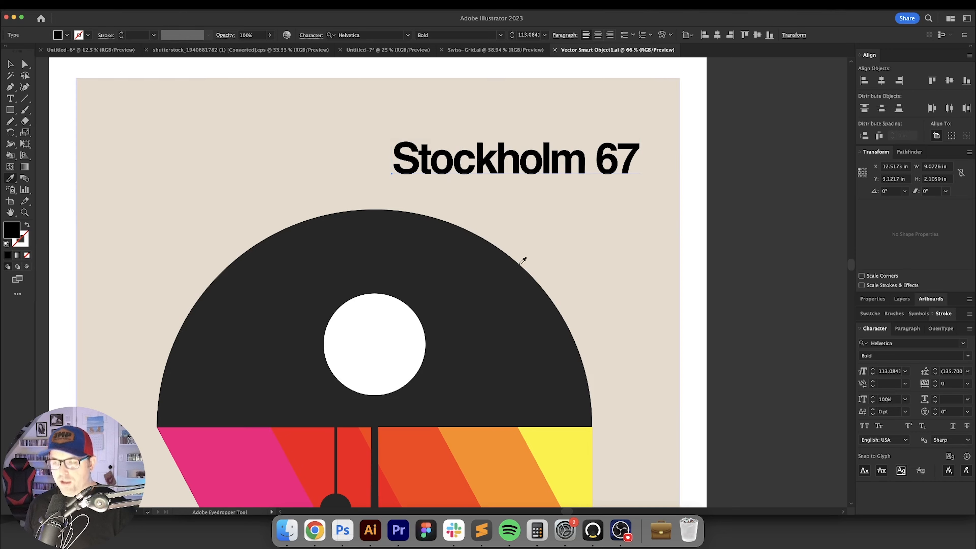
click(469, 270)
key(v)
click(716, 218)
key(a)
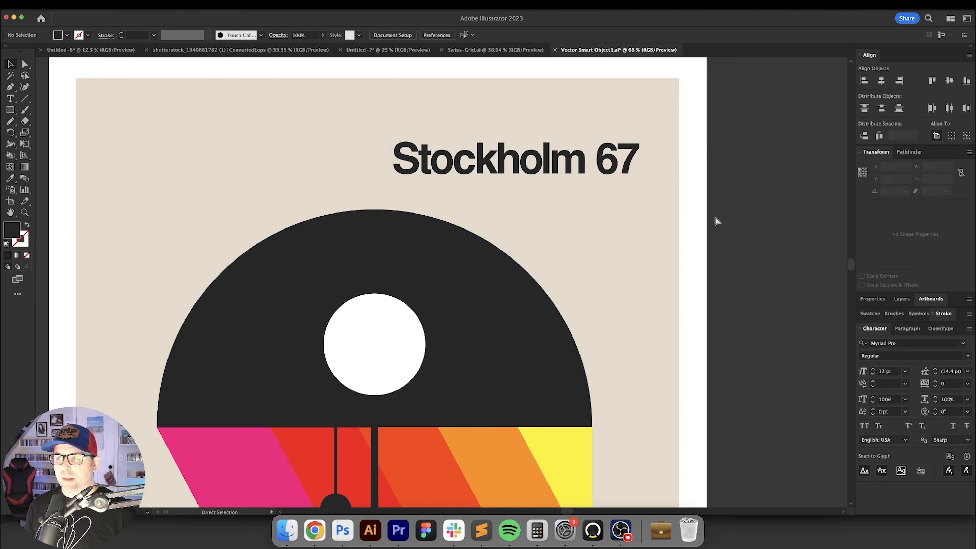
key(super+Tab)
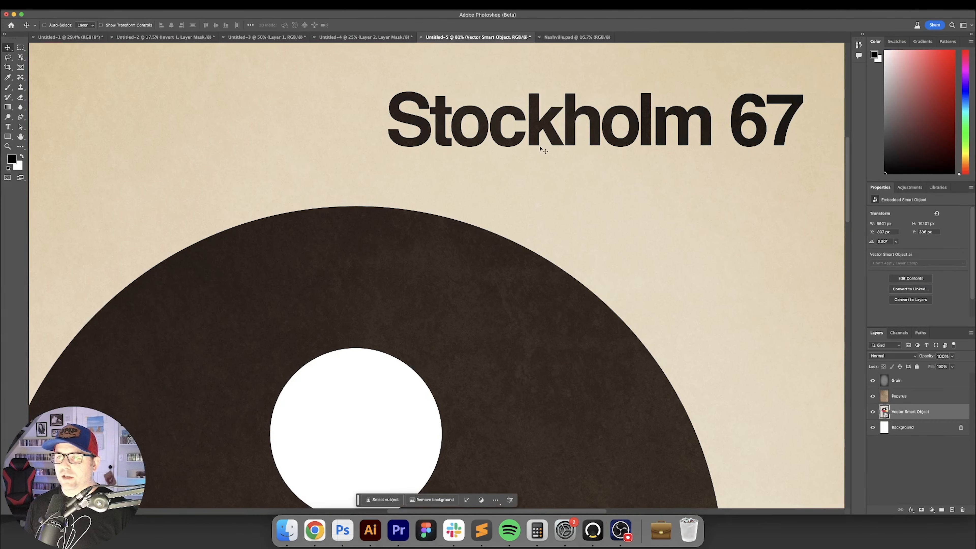
In the Smart Object's Illustrator file, lower the fill brightness of the lampshade's white circle to a slightly grayer off-white.
scroll(464, 312, down, 5)
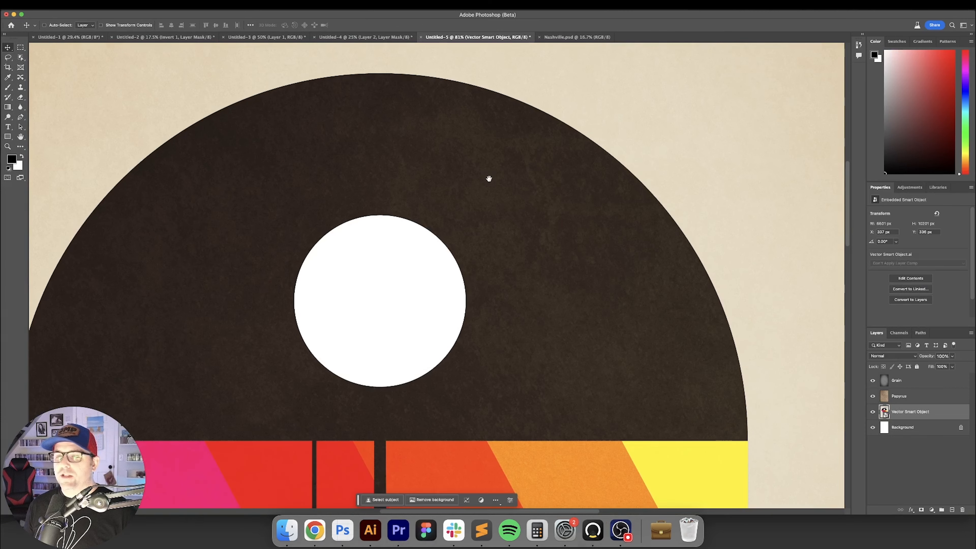
scroll(488, 176, left, 3)
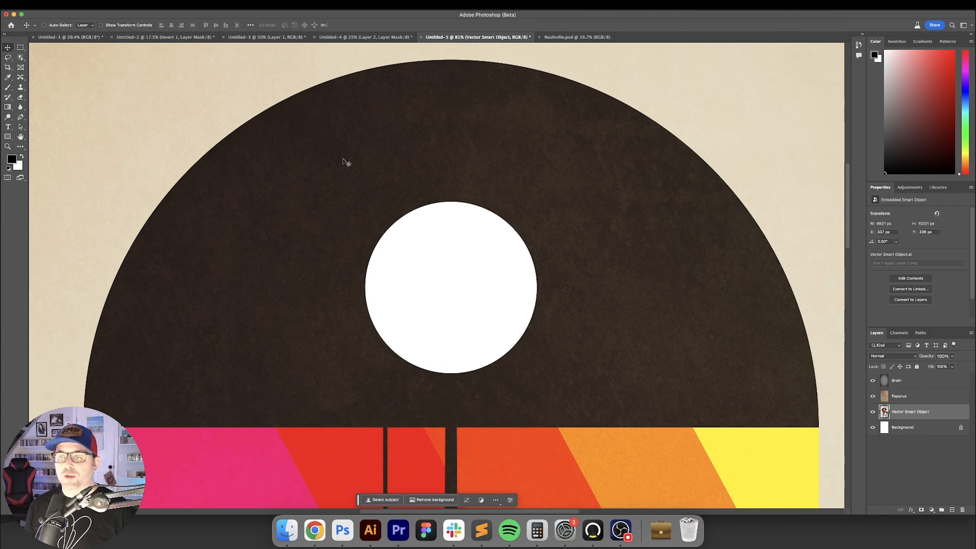
drag(289, 265, 330, 151)
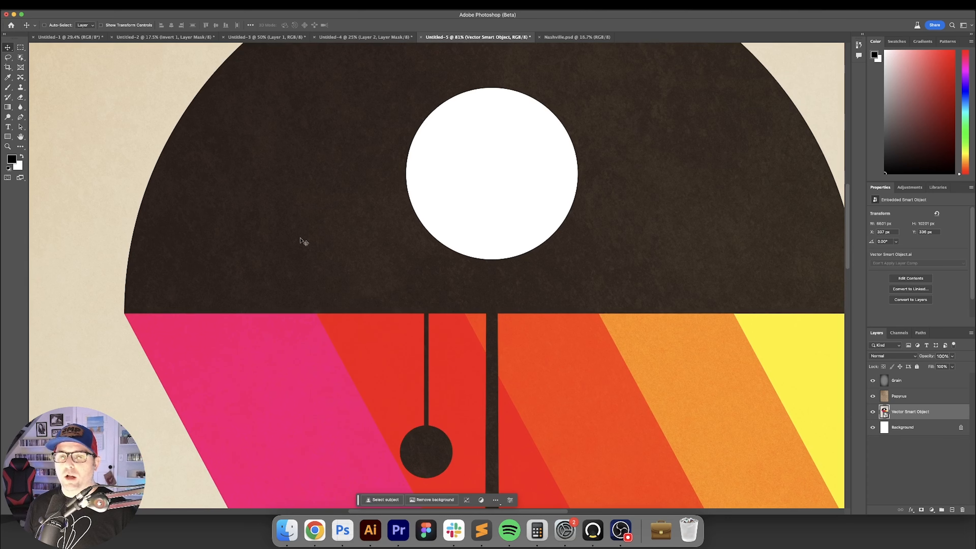
scroll(562, 237, up, 3)
scroll(562, 238, right, 2)
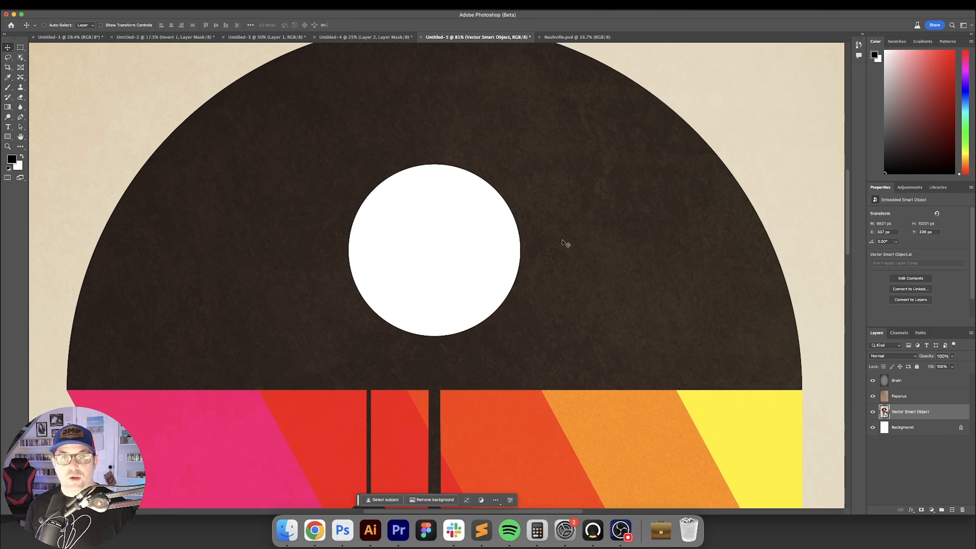
key(super+Tab)
drag(409, 304, 448, 287)
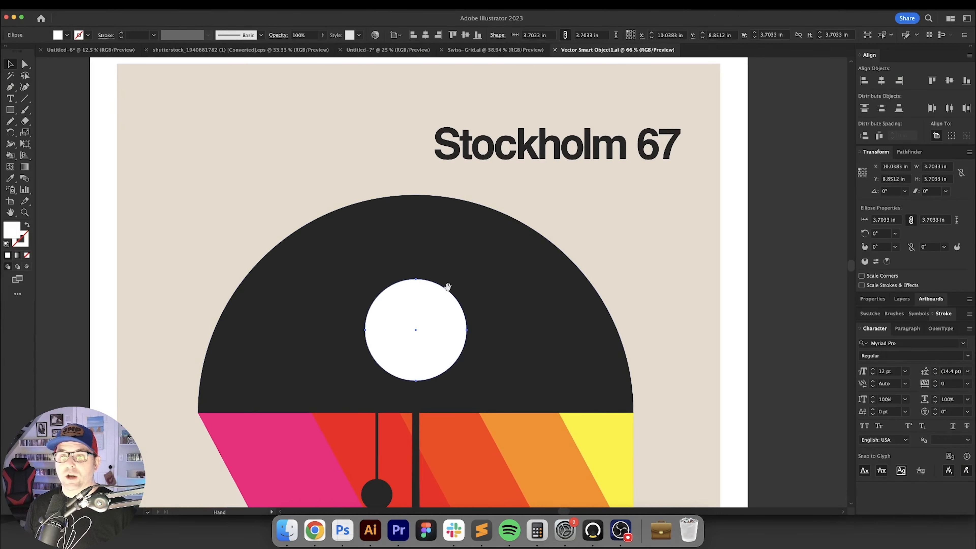
double_click(12, 230)
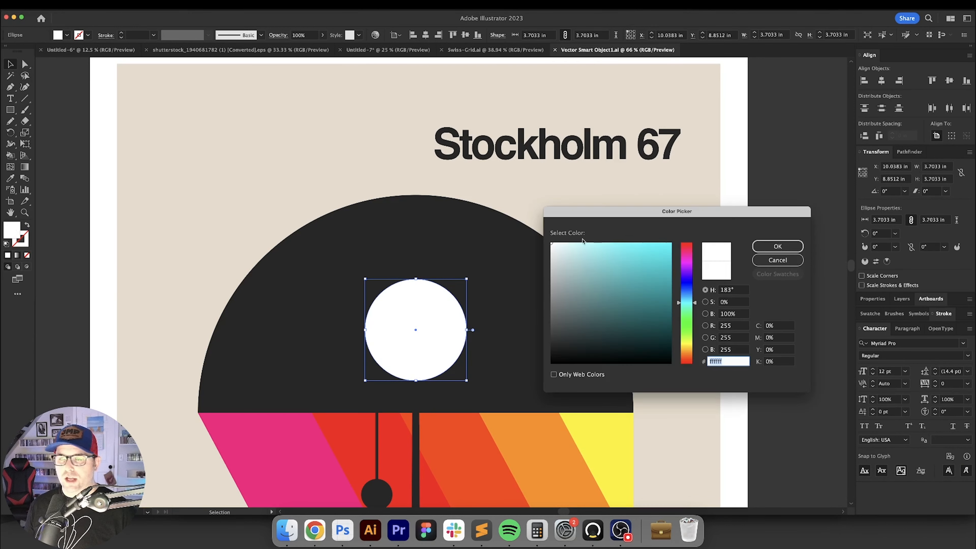
click(743, 315)
scroll(744, 316, down, 9)
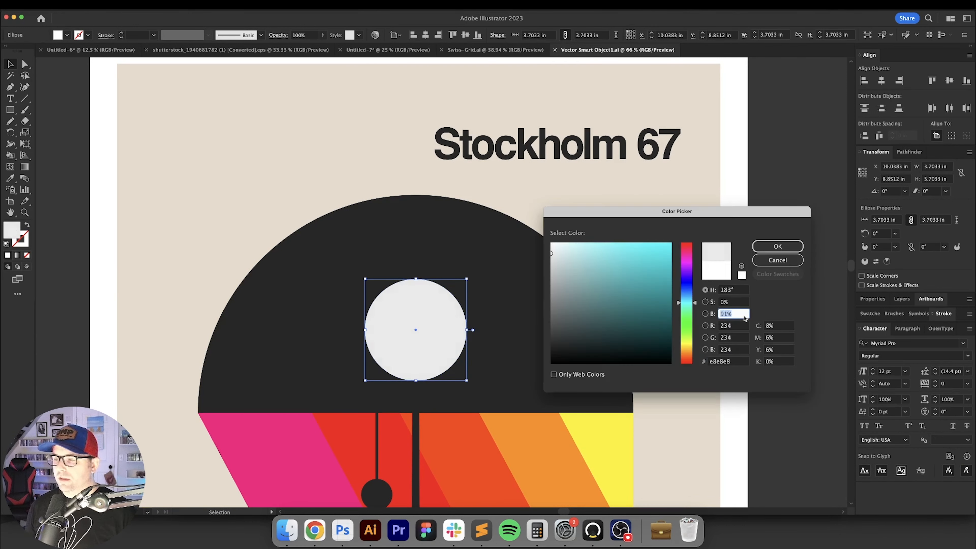
key(Return)
Save the recolored Illustrator artwork and return to the poster in Photoshop.
key(super+s)
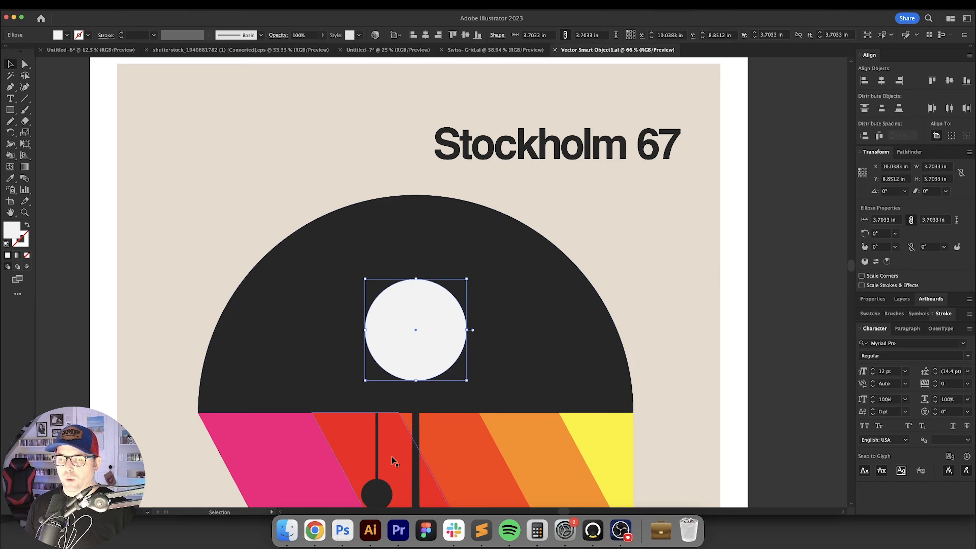
key(super+Tab)
drag(550, 240, 568, 227)
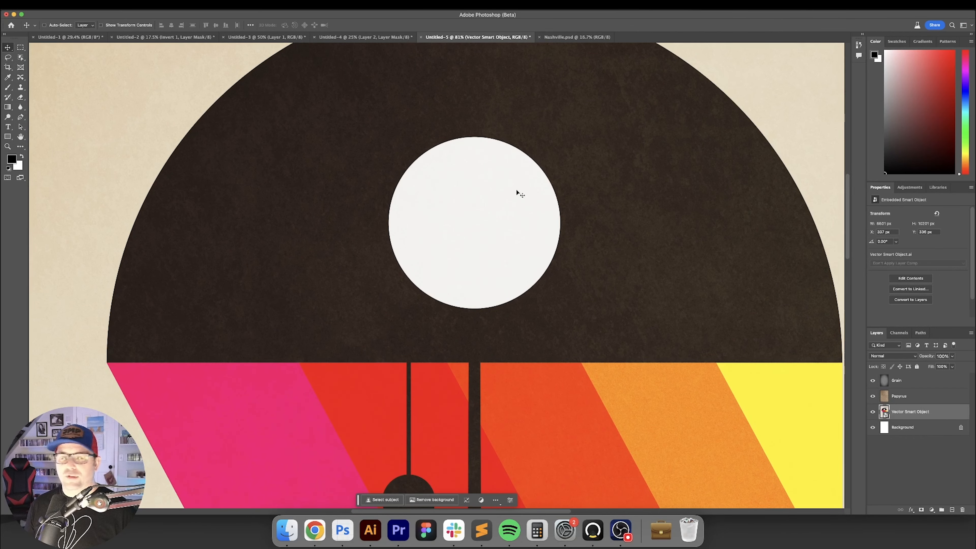
Apply a Gaussian Blur with a radius of 3.0 pixels to the Vector Smart Object layer and inspect the softened edges.
scroll(545, 215, up, 10)
scroll(545, 216, right, 4)
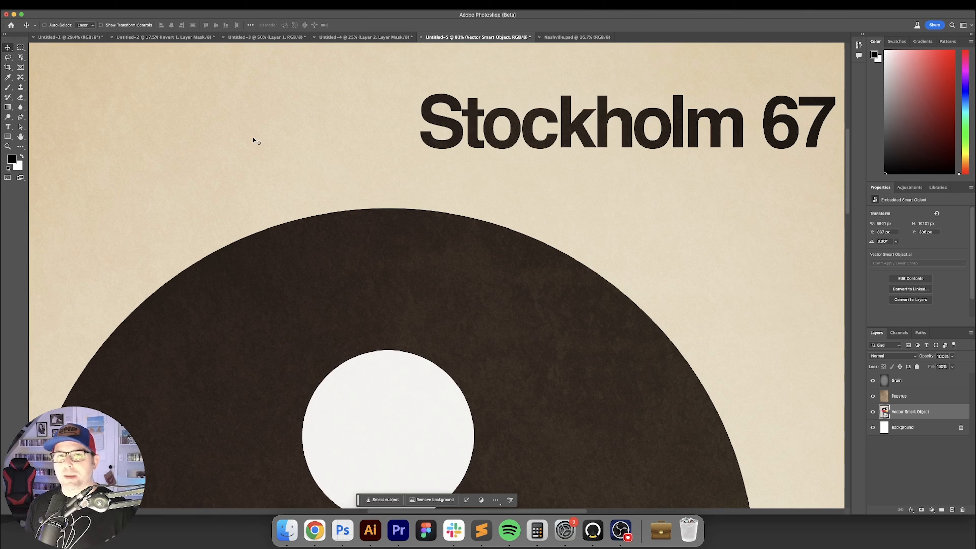
click(194, 6)
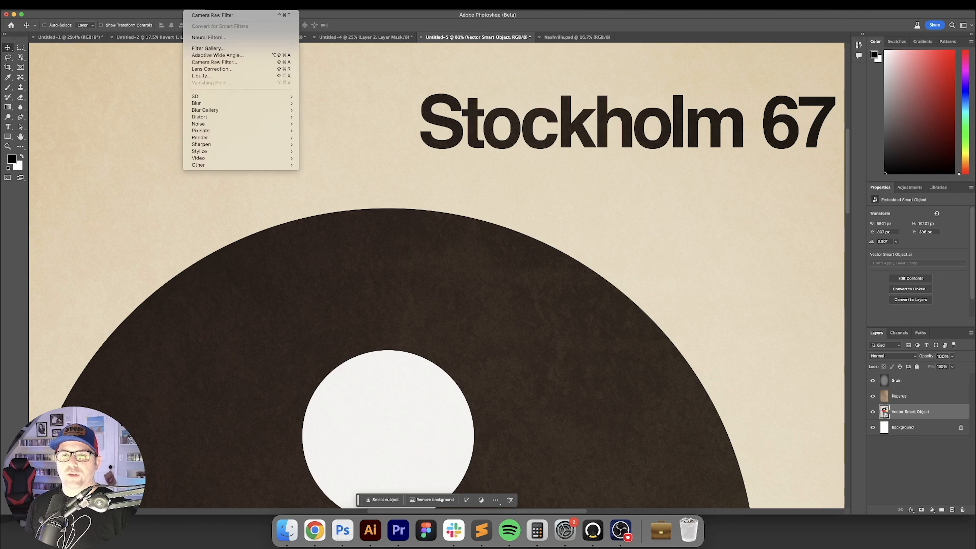
mouse_move(231, 104)
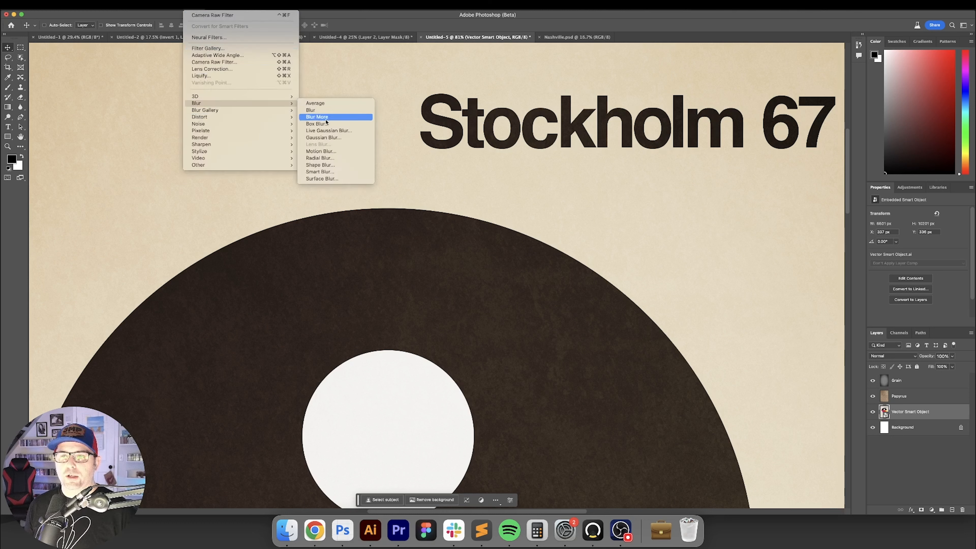
click(335, 137)
drag(524, 136, 699, 159)
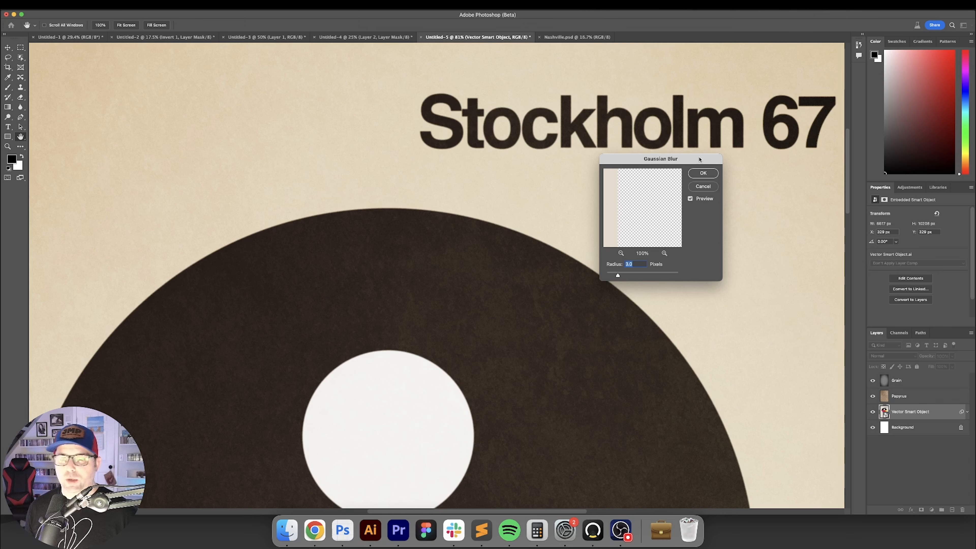
click(702, 173)
scroll(523, 305, down, 10)
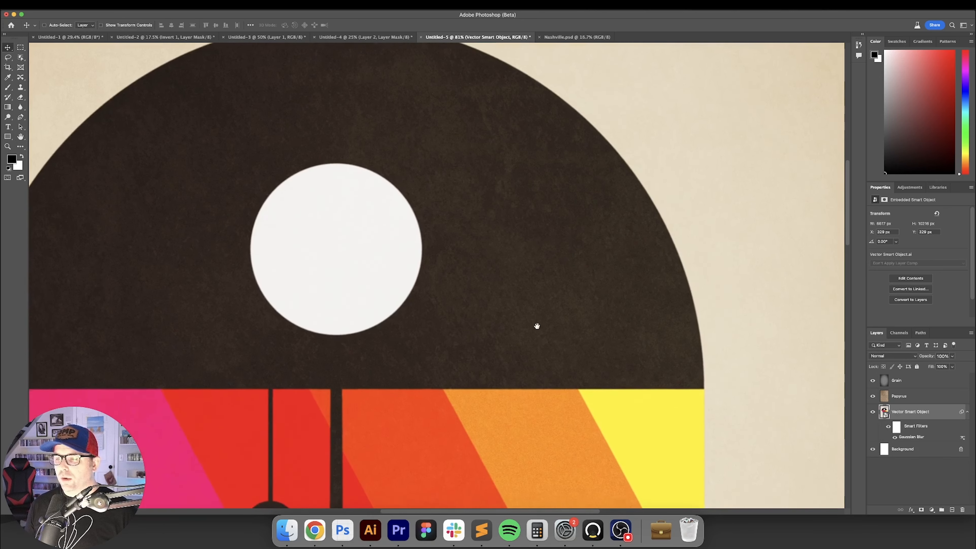
scroll(543, 223, left, 5)
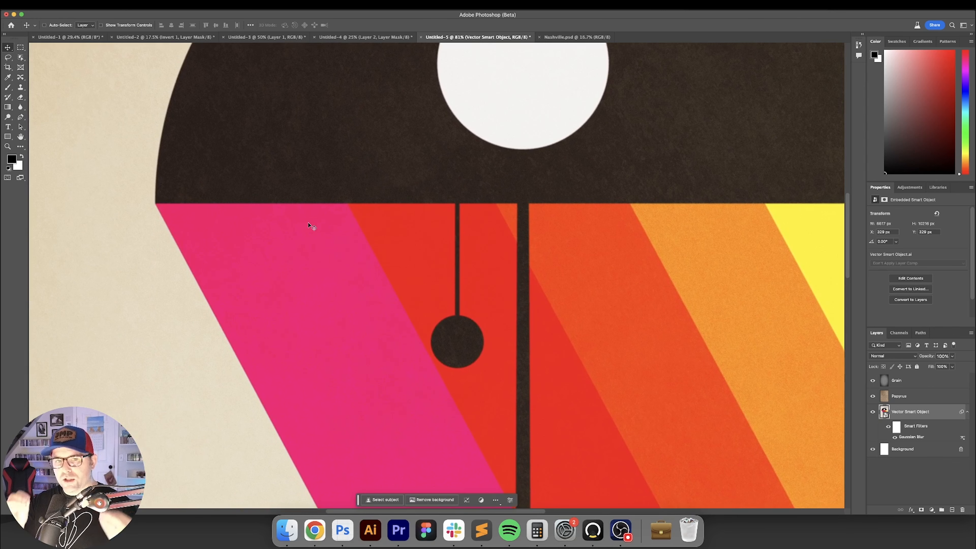
scroll(387, 233, right, 12)
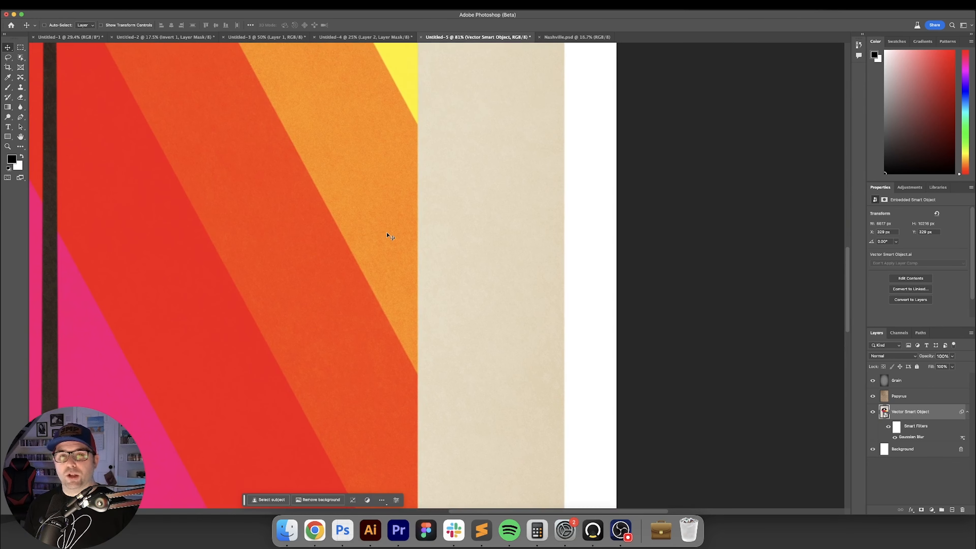